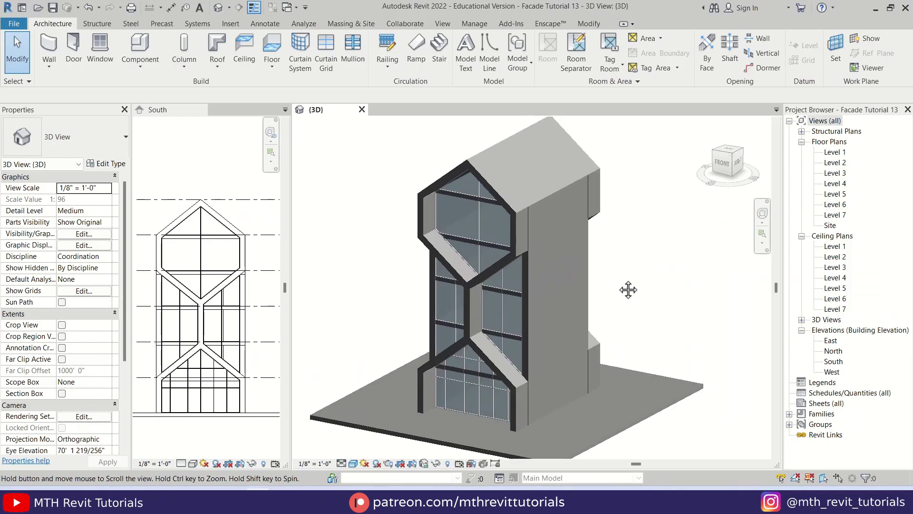
middle_click_drag(628, 289, 780, 291, "shift")
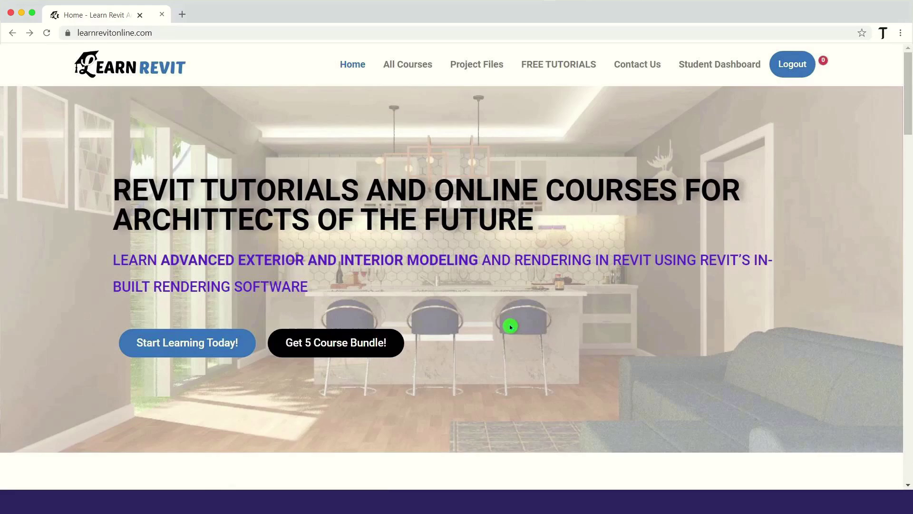
left_click(372, 352)
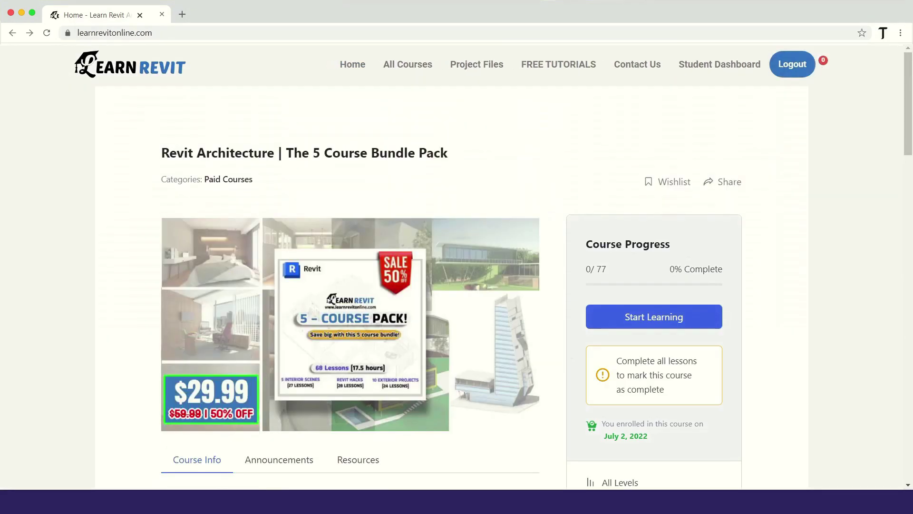
left_click(653, 316)
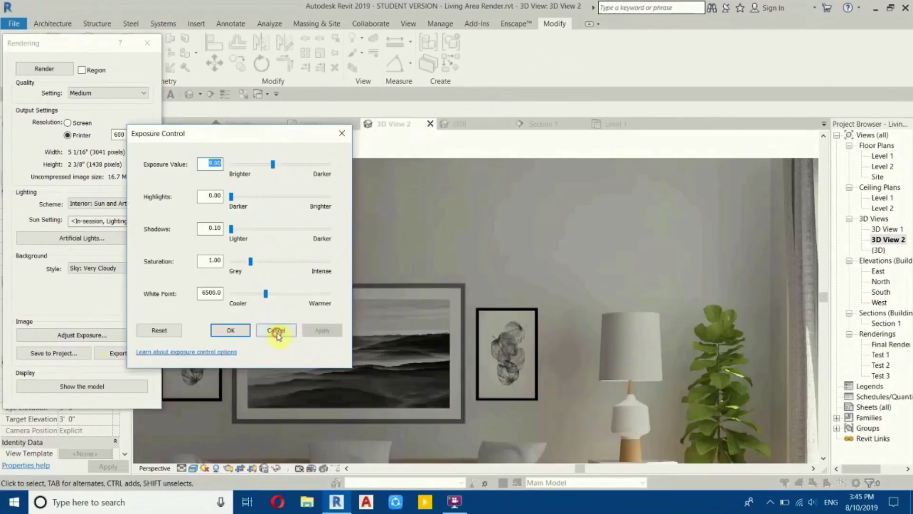
left_click(382, 308)
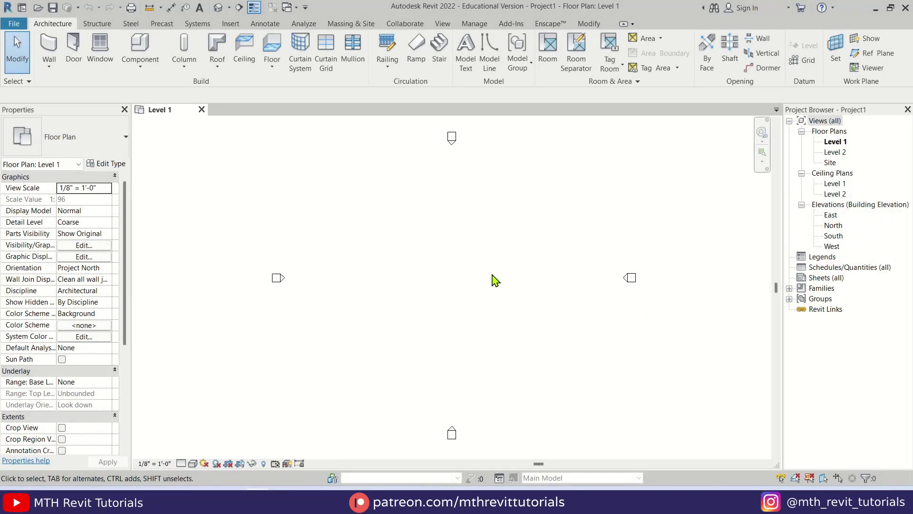
Step: Open the South elevation and draw a new level 10' above Level 2 with Create Similar, matching the existing level lines' extents
double_click(833, 236)
middle_click_drag(382, 265, 370, 329)
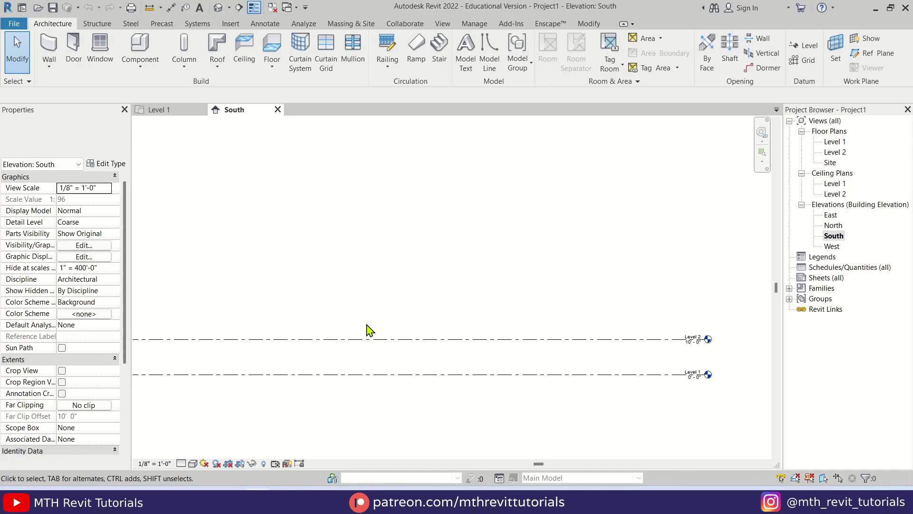
left_click_drag(401, 298, 366, 348)
scroll(460, 312, "down", 2)
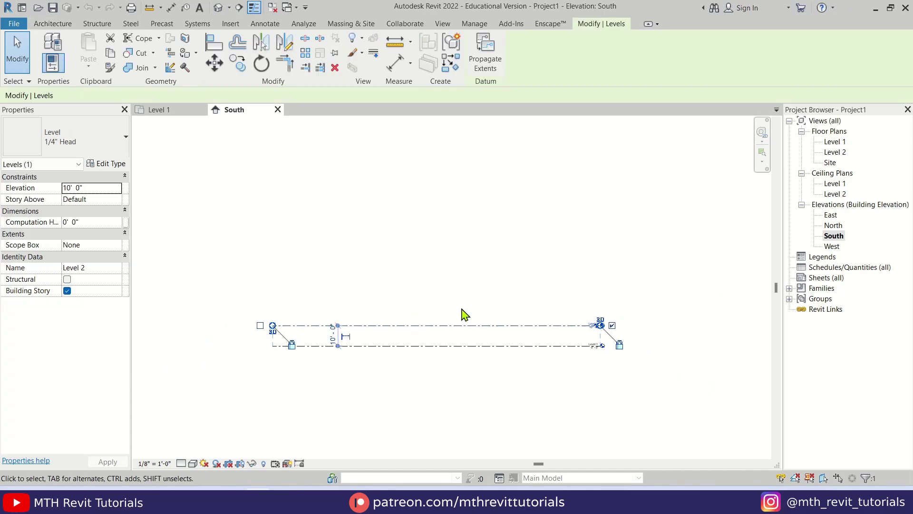
key("c")
key("s")
scroll(336, 296, "up", 1)
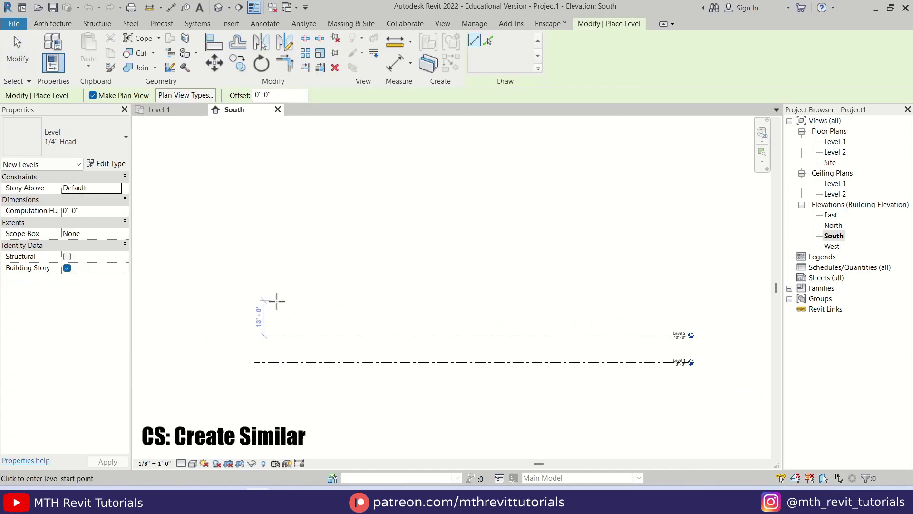
left_click(254, 308)
left_click(688, 308)
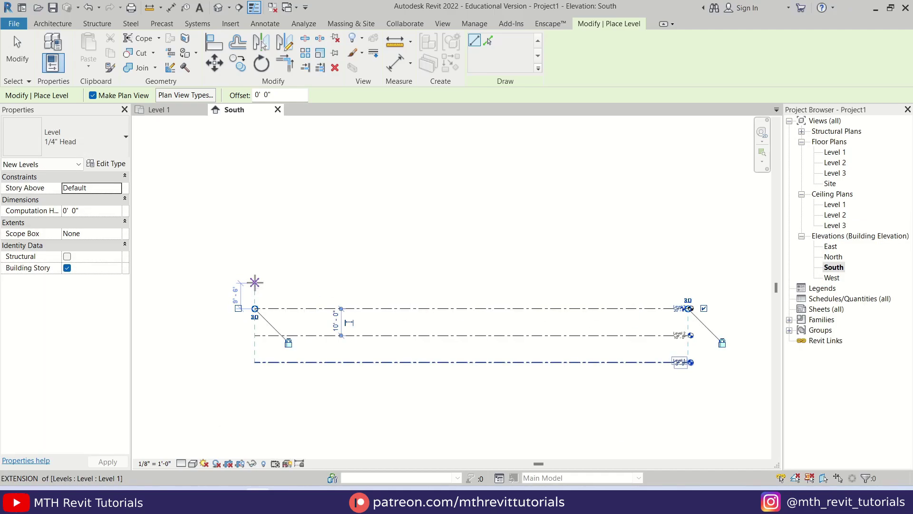
Step: Draw four more aligned levels above Level 3, spaced 10' apart, at elevations 30', 40', 50' and 60'
left_click(255, 281)
left_click(688, 282)
left_click(254, 255)
scroll(255, 256, "up", 1)
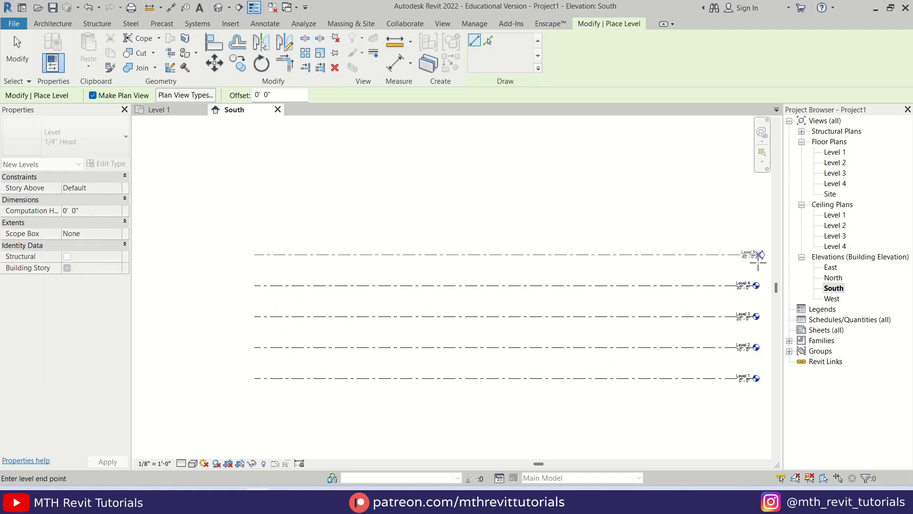
left_click(688, 255)
left_click(255, 228)
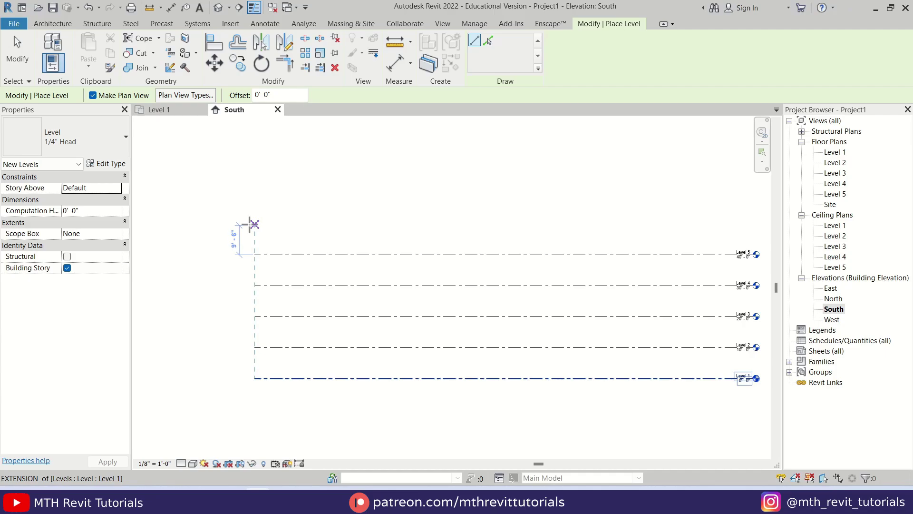
left_click(752, 224)
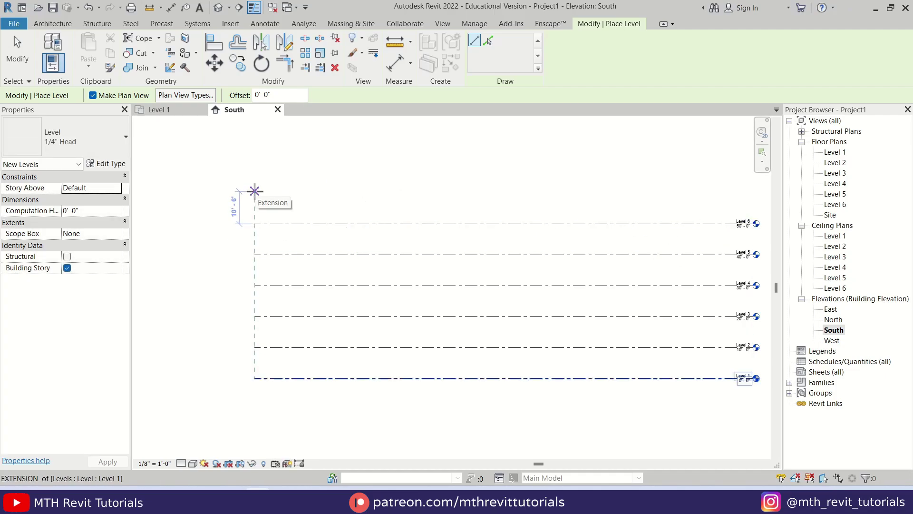
left_click(255, 193)
left_click(753, 192)
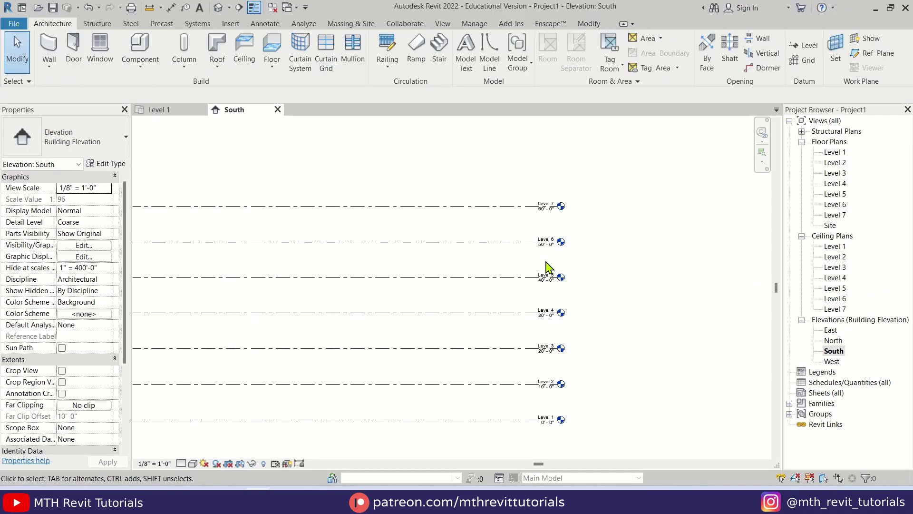
Step: Look over all the levels in the South elevation and open the default 3D view
scroll(552, 237, "down", 1)
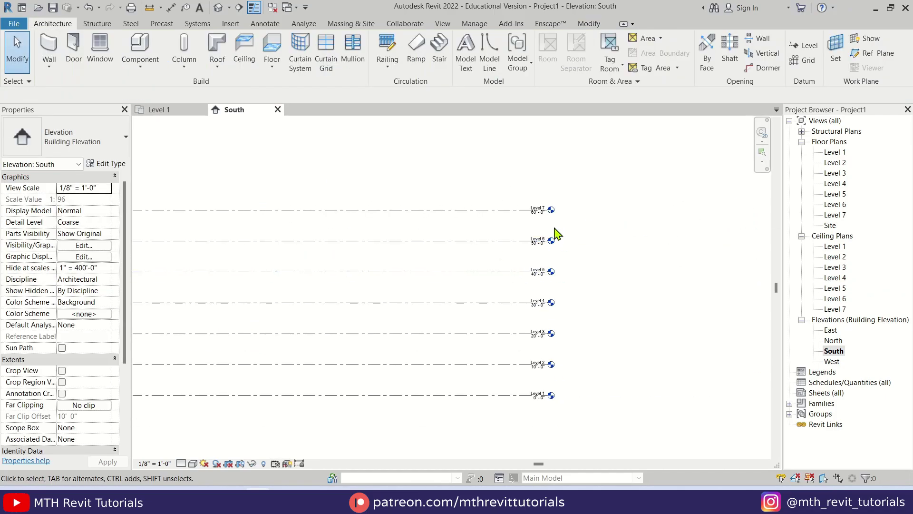
left_click_drag(600, 191, 504, 404)
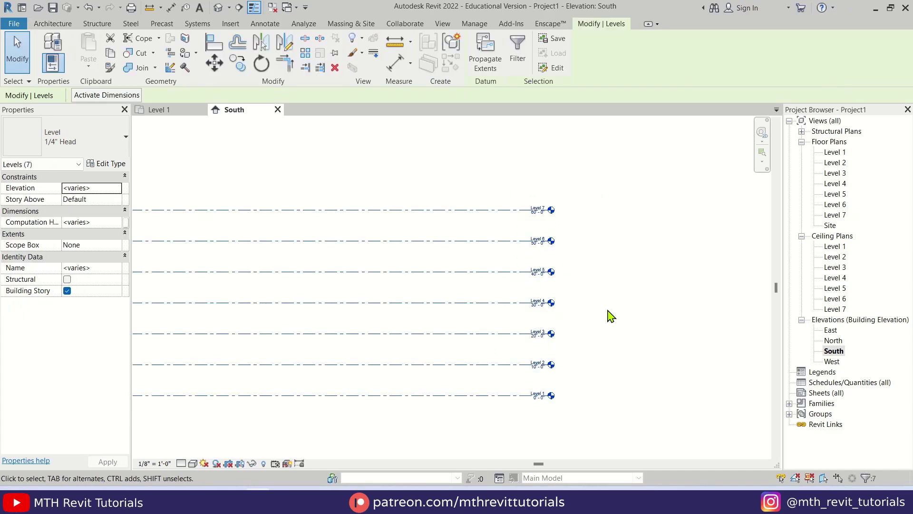
left_click(576, 287)
key("3")
key("d")
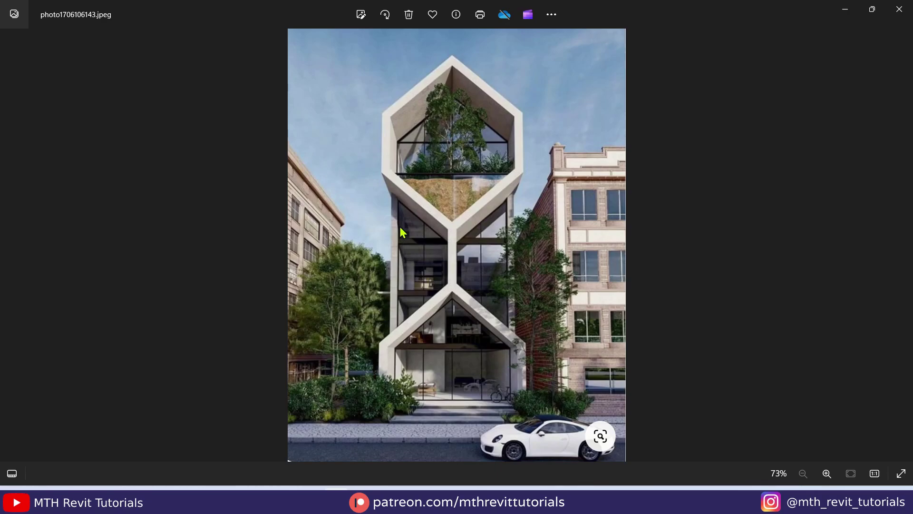
Step: Examine the reference photo of the facade, covering the hexagonal top frame, the central column and the gabled base
scroll(400, 232, "up", 3)
left_click_drag(460, 184, 458, 239)
scroll(453, 170, "up", 3)
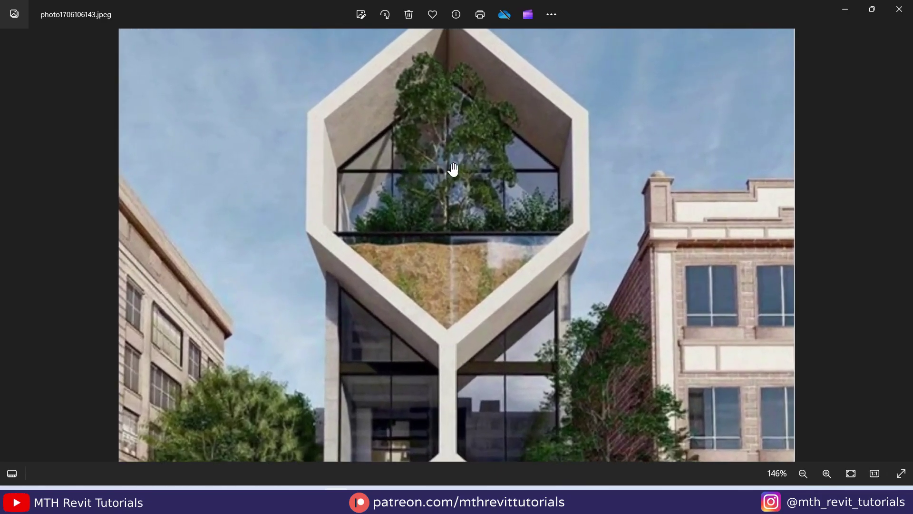
left_click_drag(453, 170, 442, 214)
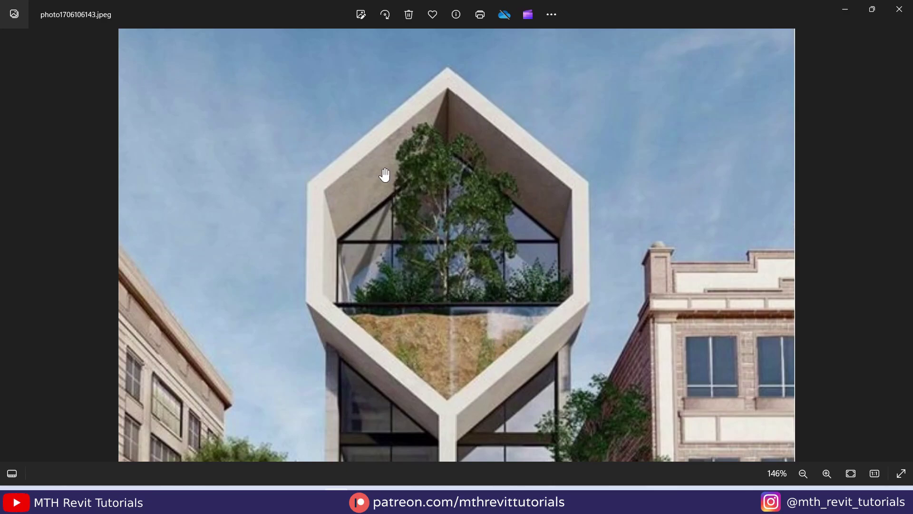
scroll(433, 219, "down", 3)
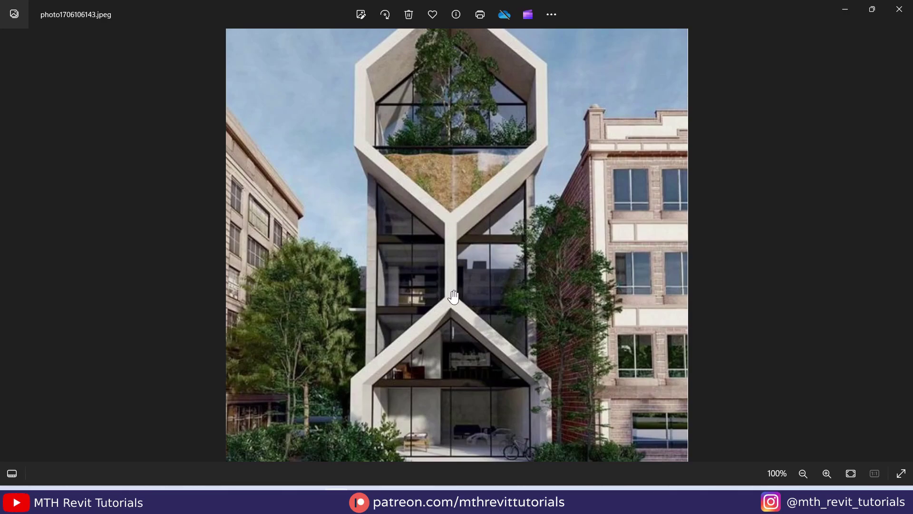
scroll(450, 159, "up", 2)
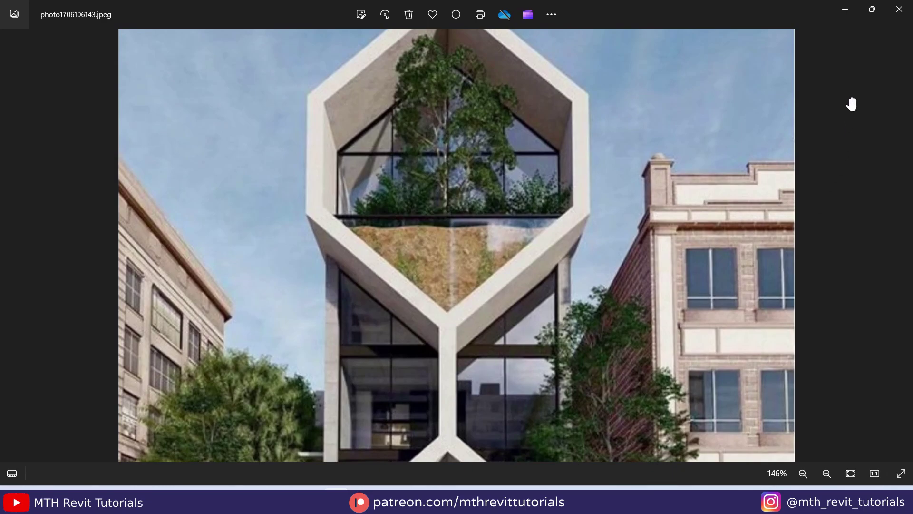
left_click(845, 10)
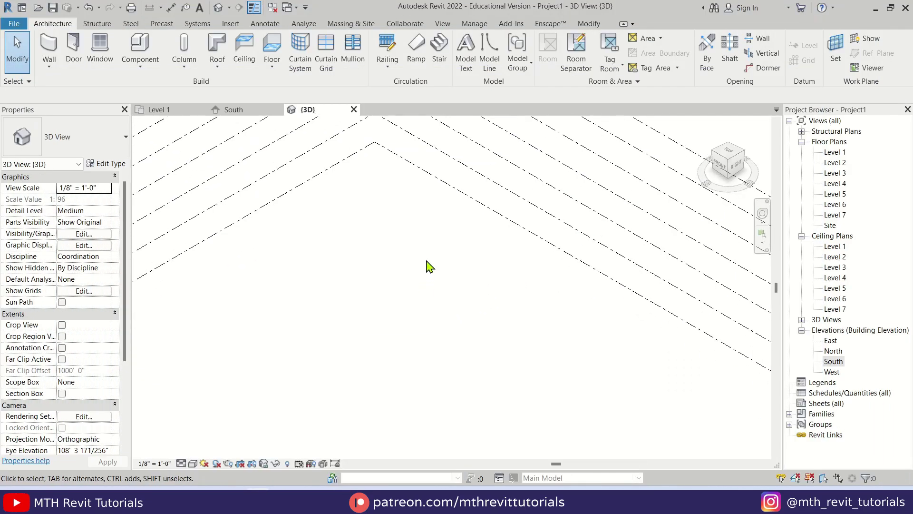
Step: Open the Level 1 floor plan and start an in-place mass named Mass 1
double_click(831, 153)
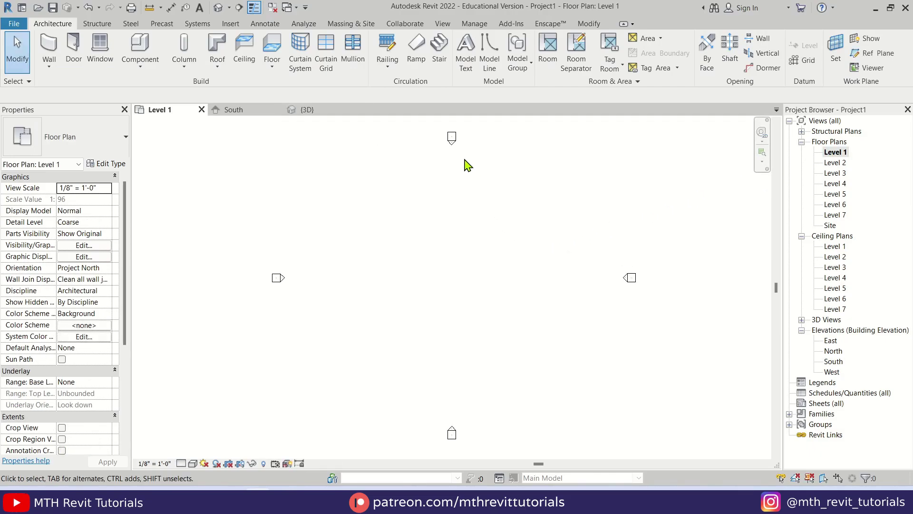
left_click(351, 23)
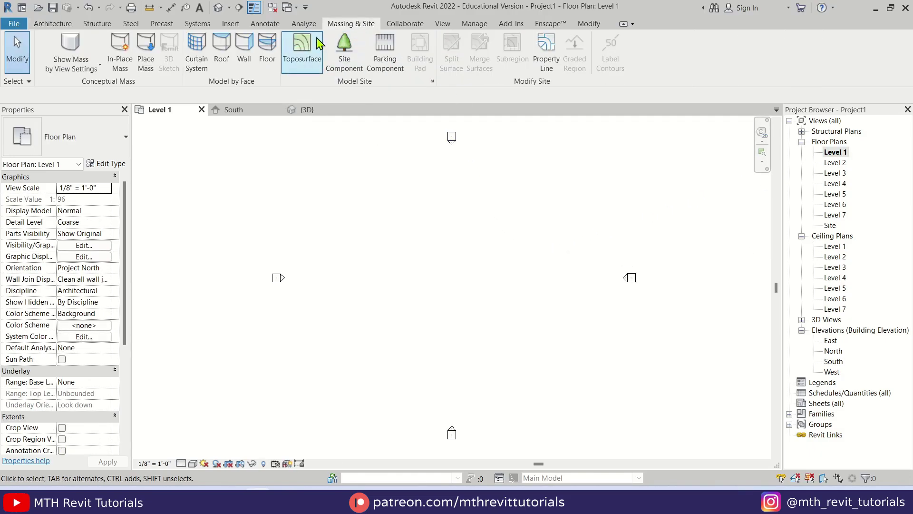
left_click(87, 50)
left_click(120, 52)
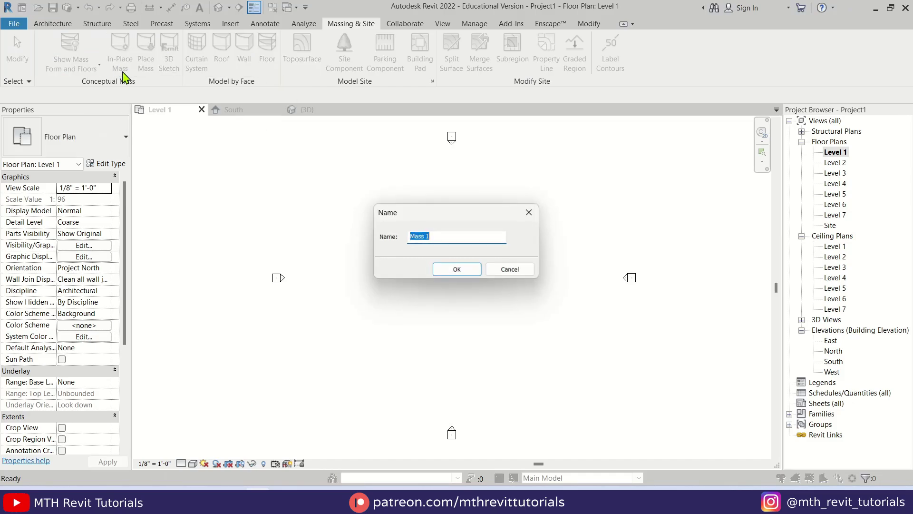
left_click(457, 269)
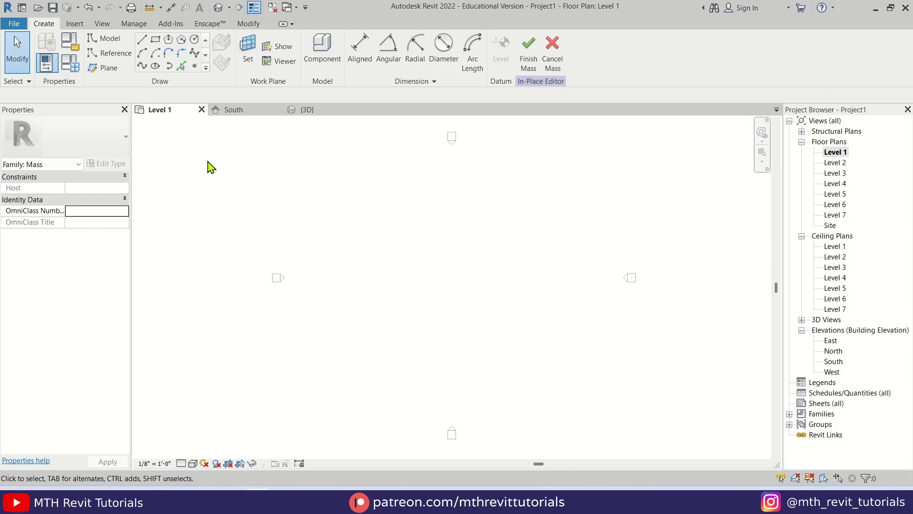
Step: Draw two parallel horizontal reference planes between the elevation markers, aligned at their ends and spaced 35' apart
left_click(102, 68)
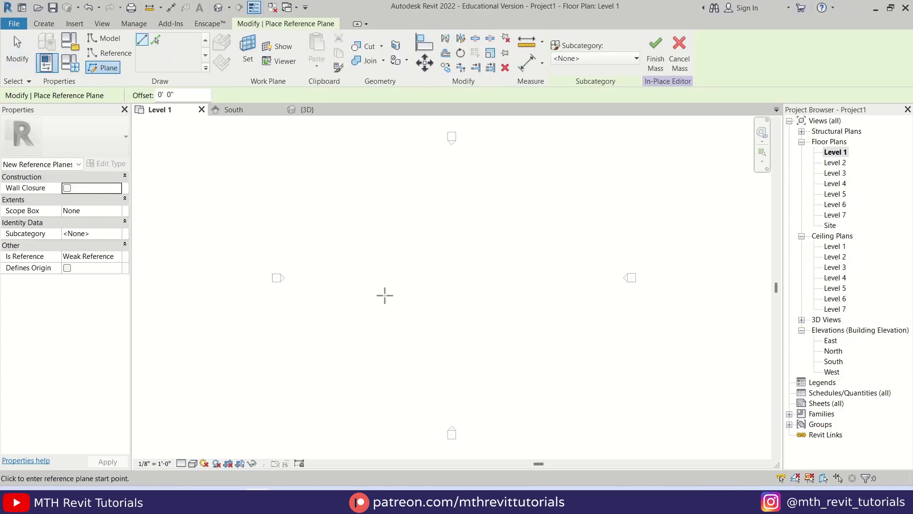
left_click(383, 295)
left_click(499, 295)
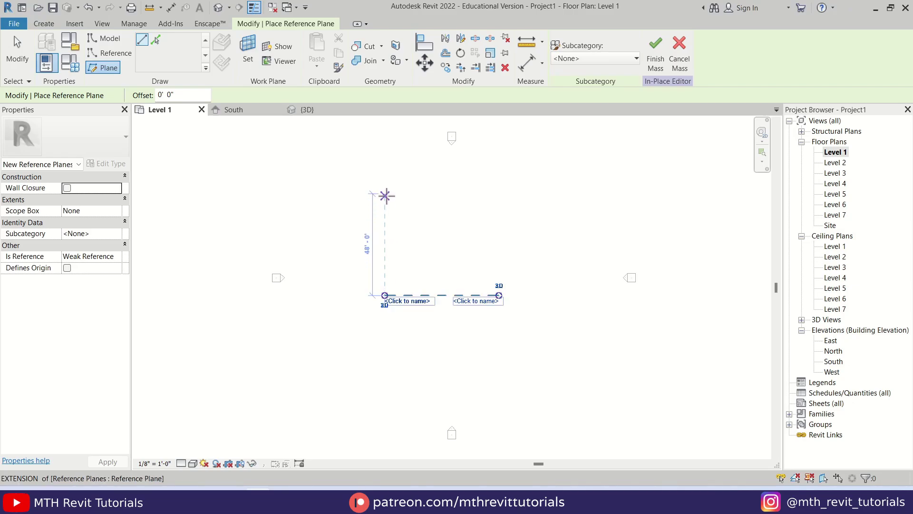
scroll(385, 214, "up", 2)
type("35'")
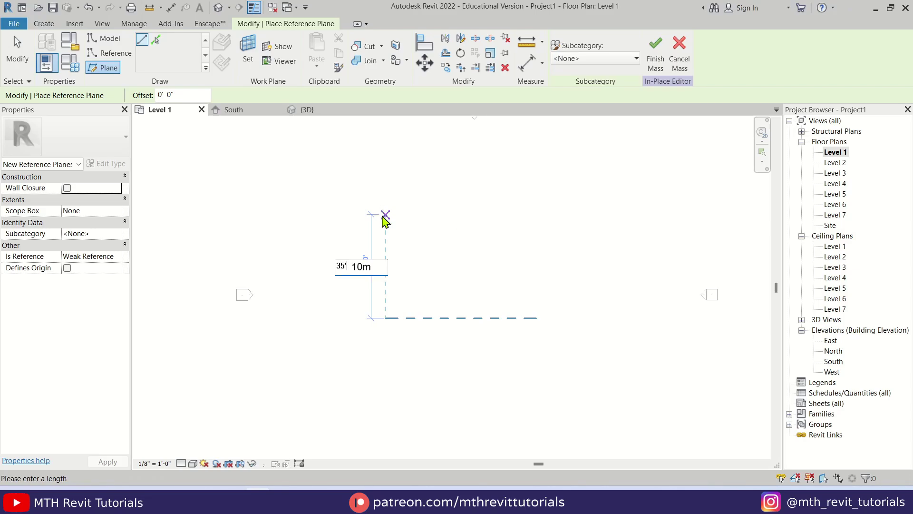
key("Return")
left_click(385, 215)
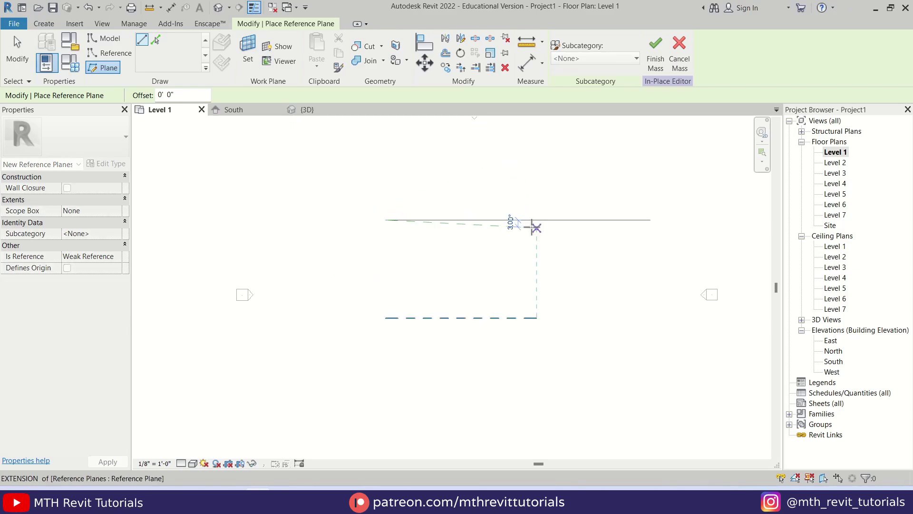
left_click(532, 220)
key("Escape")
key("Escape")
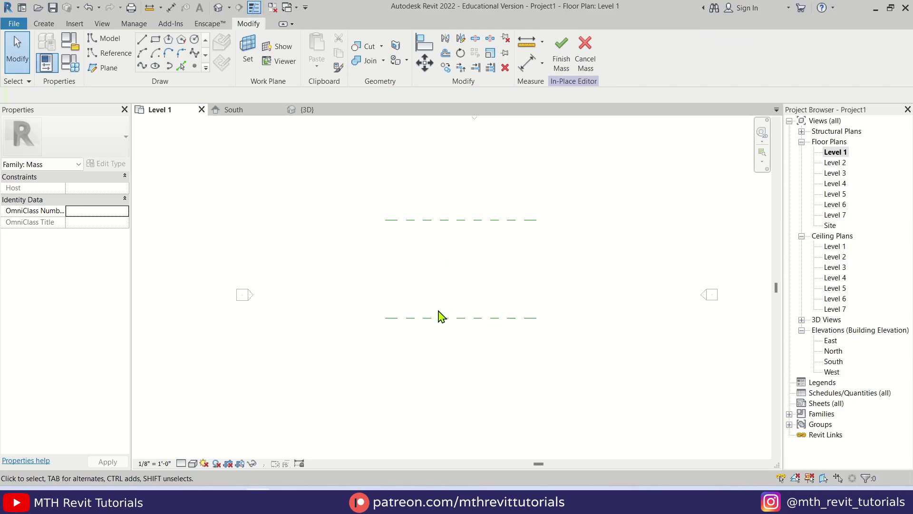
Step: Open the name labels of the lower and upper reference planes for editing, and clear the selection
left_click(411, 317)
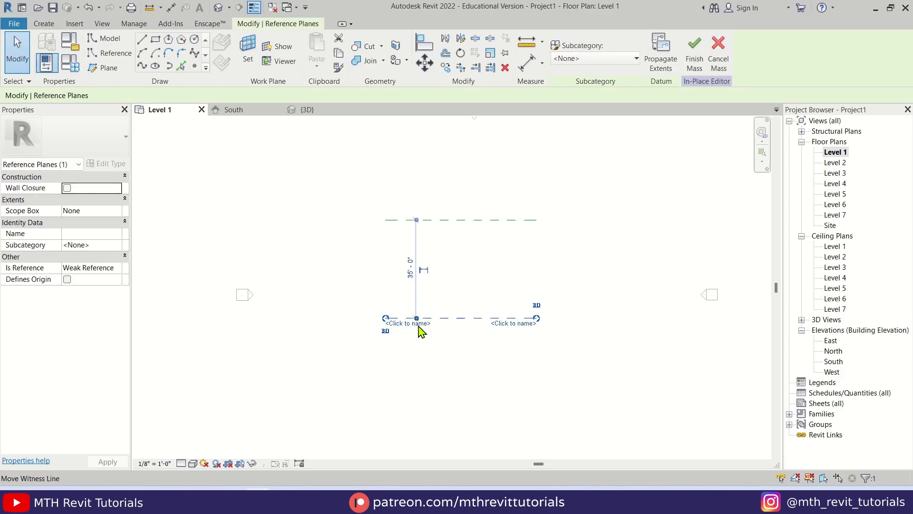
left_click(401, 325)
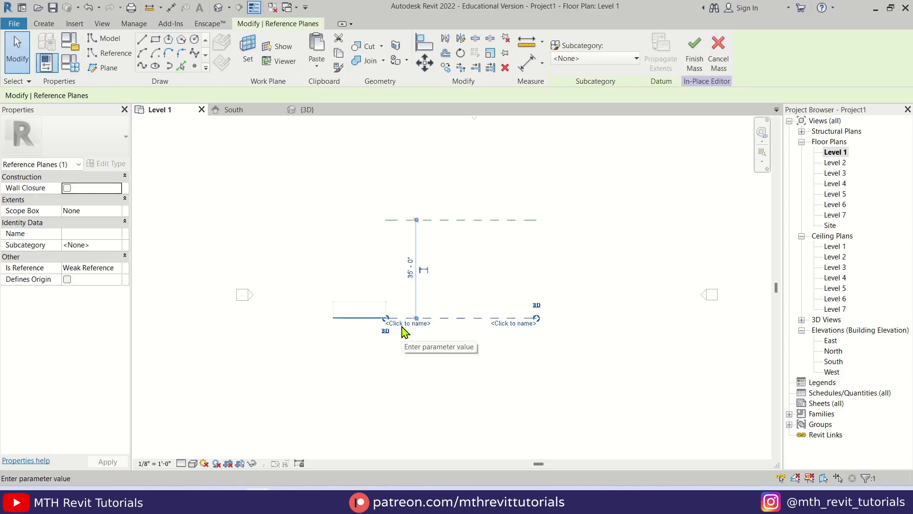
type("1")
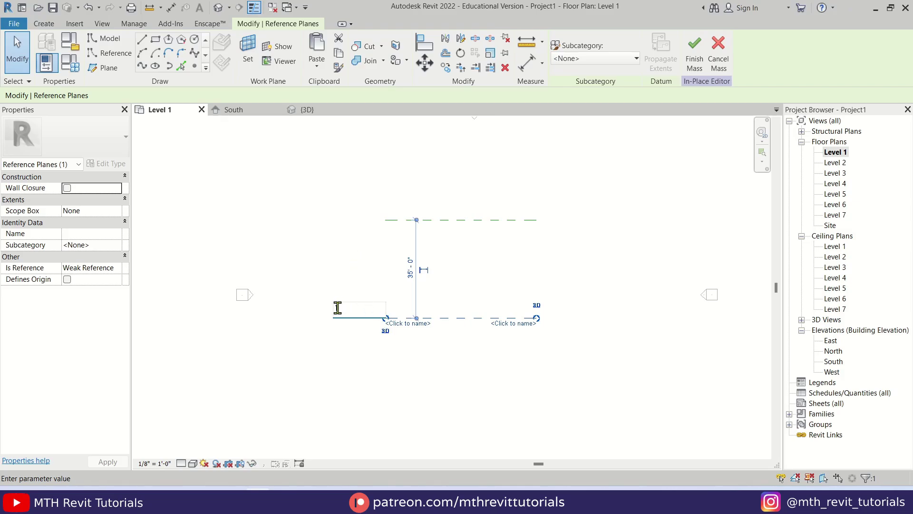
left_click(398, 220)
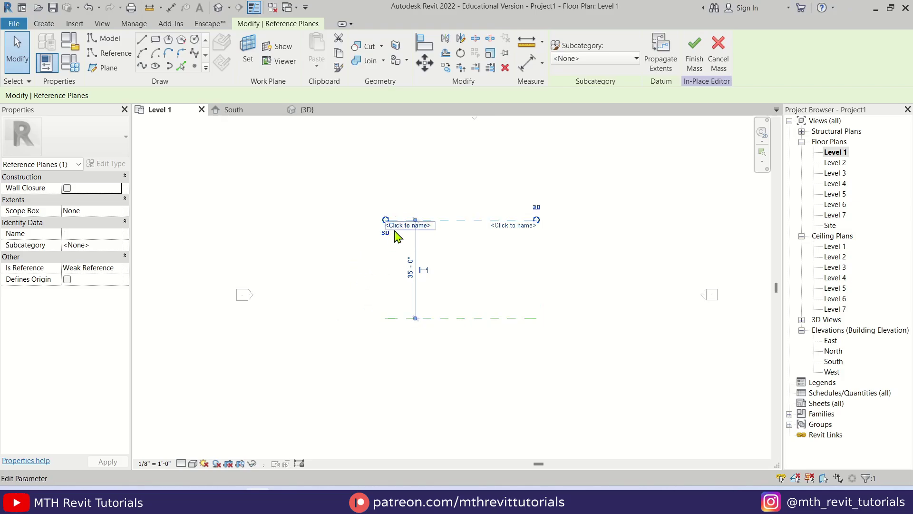
left_click(394, 224)
left_click(402, 187)
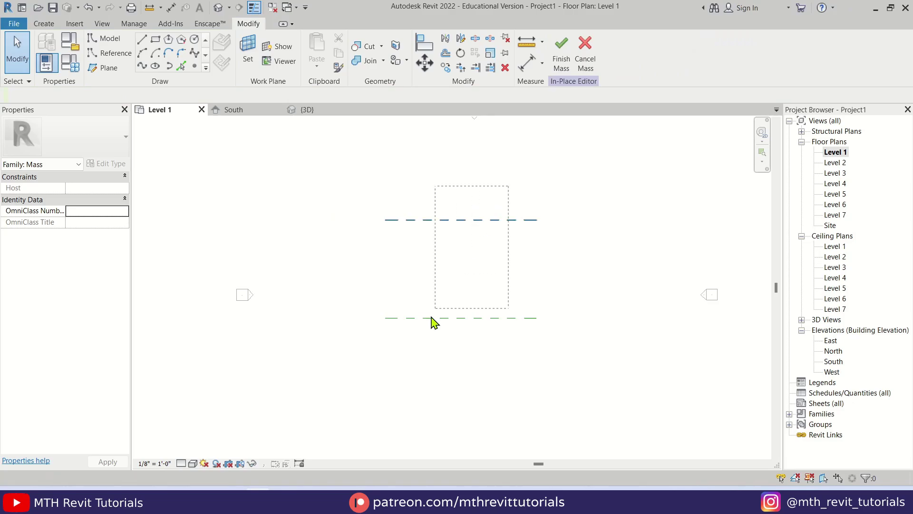
middle_click_drag(607, 304, 482, 300)
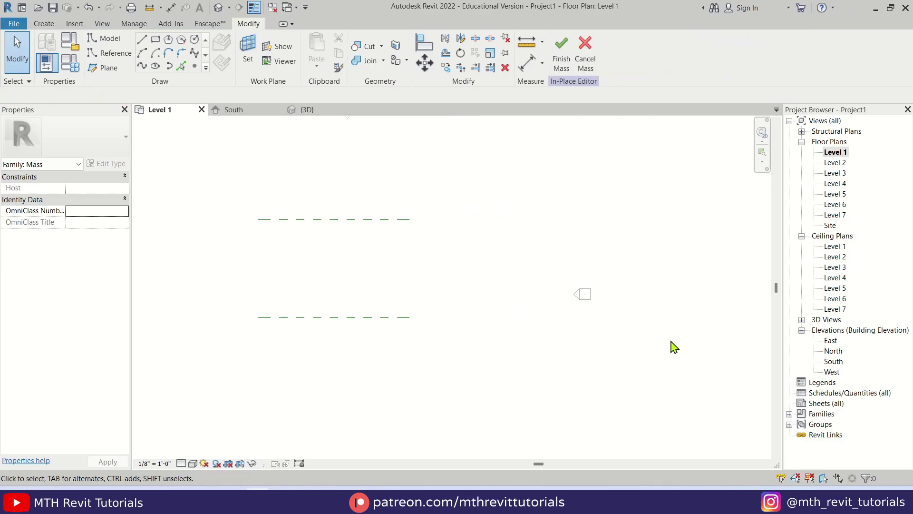
Step: Open the South elevation and check the whole facade's proportions in the reference photo
double_click(831, 363)
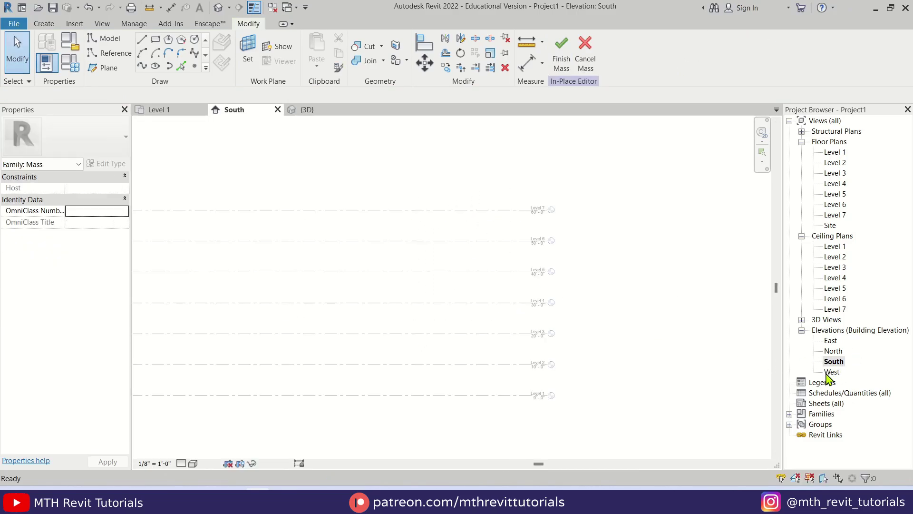
middle_click_drag(462, 313, 527, 316)
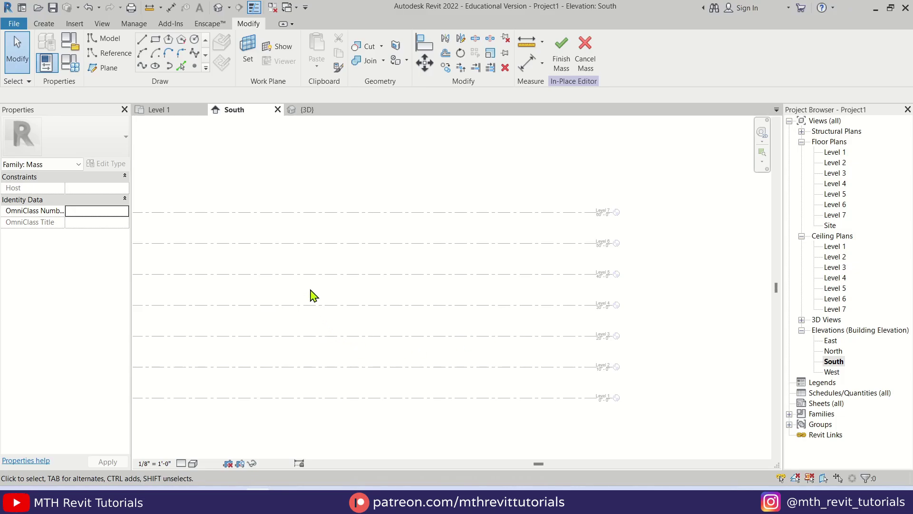
middle_click_drag(314, 295, 347, 300)
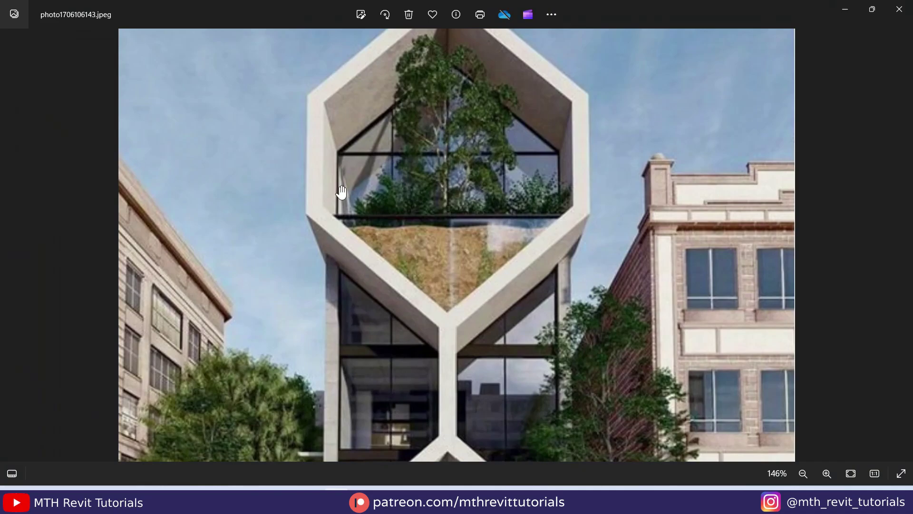
scroll(455, 205, "down", 3)
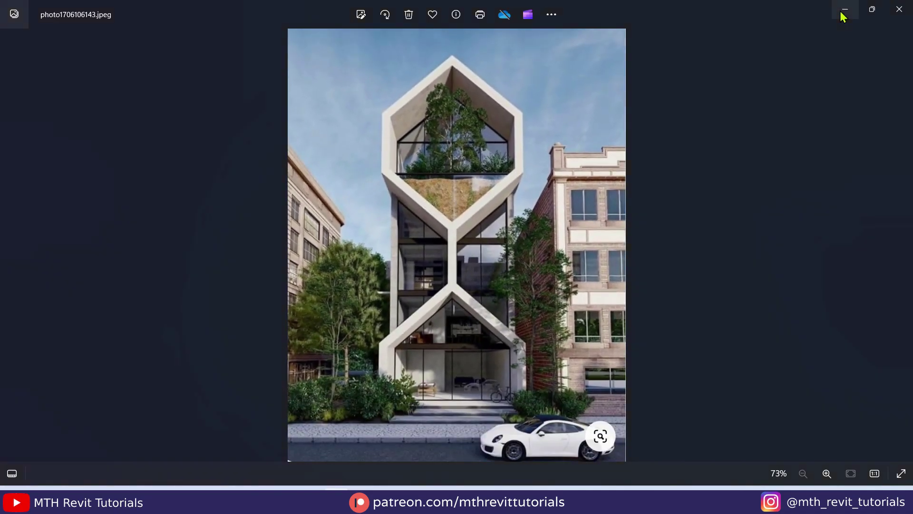
left_click(842, 11)
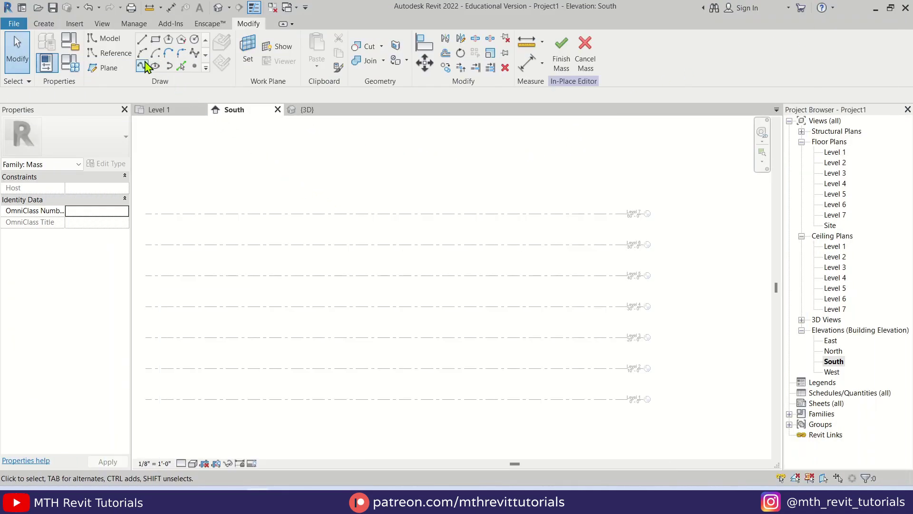
Step: Start a model line in the mass and set its work plane to Reference Plane : 1
left_click(144, 46)
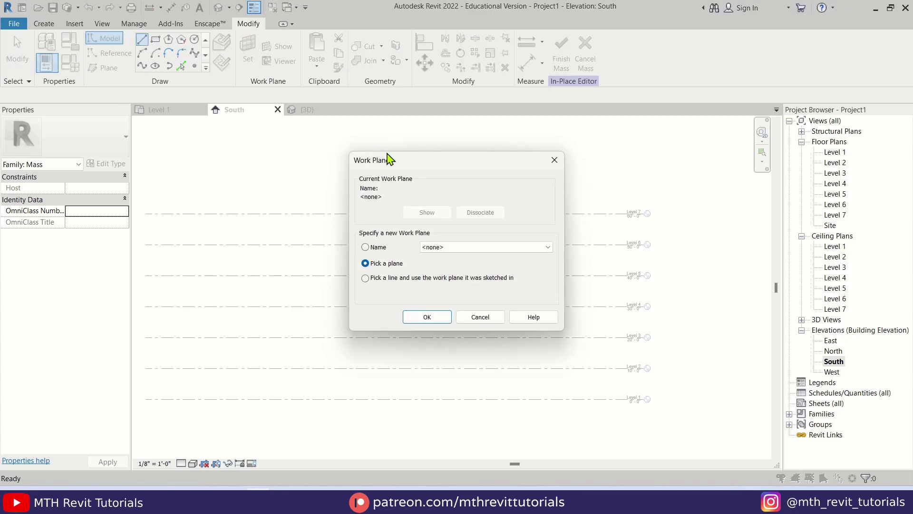
left_click(475, 247)
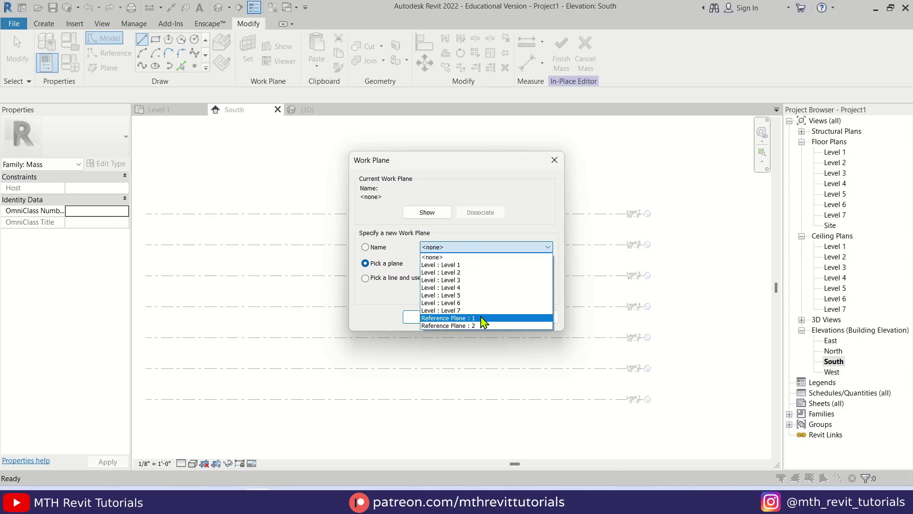
left_click(481, 319)
left_click(424, 317)
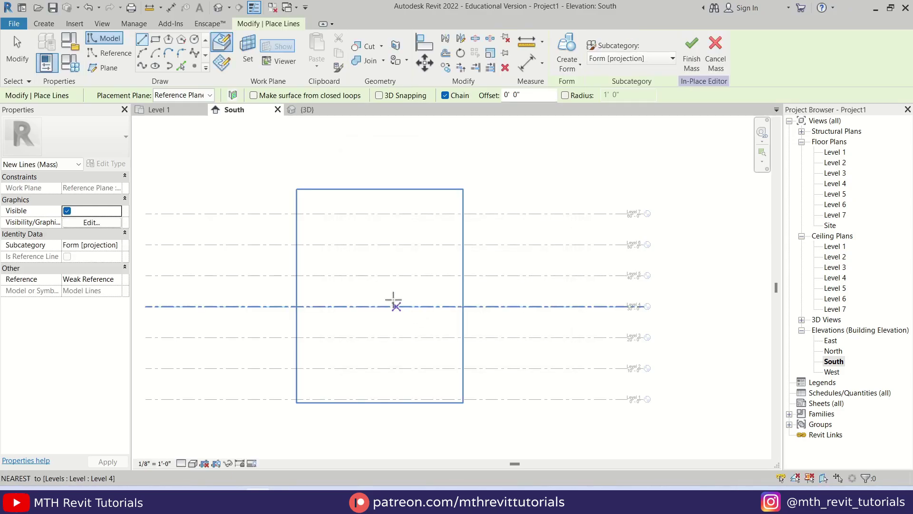
Step: Draw a 25' horizontal line along Level 7
left_click(327, 214)
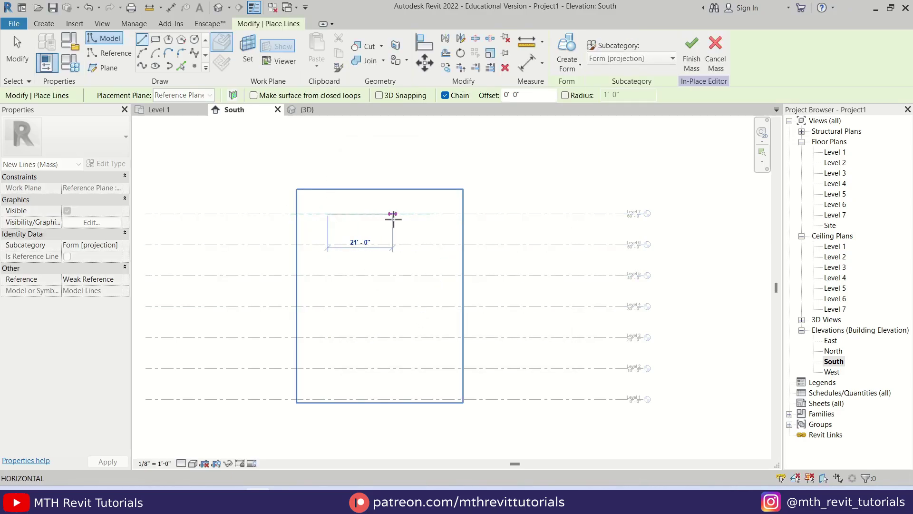
scroll(393, 218, "up", 3)
type("25'")
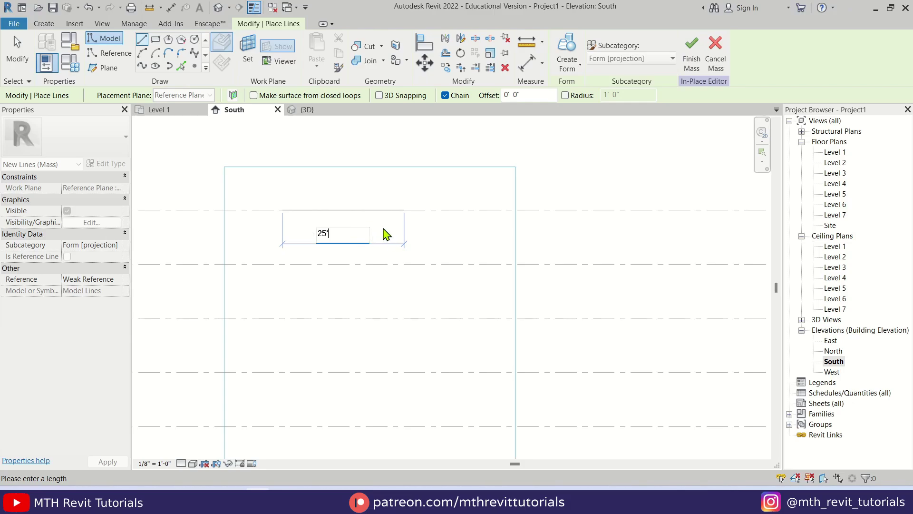
key("Return")
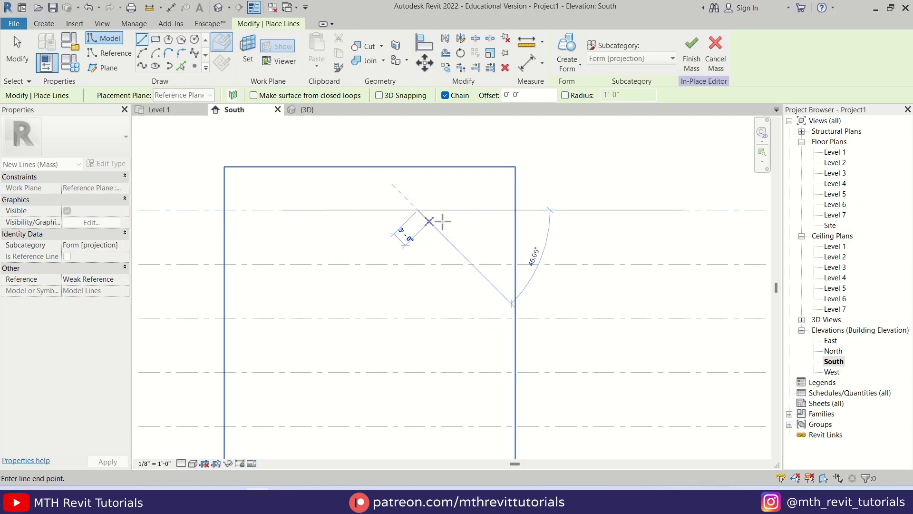
key("Escape")
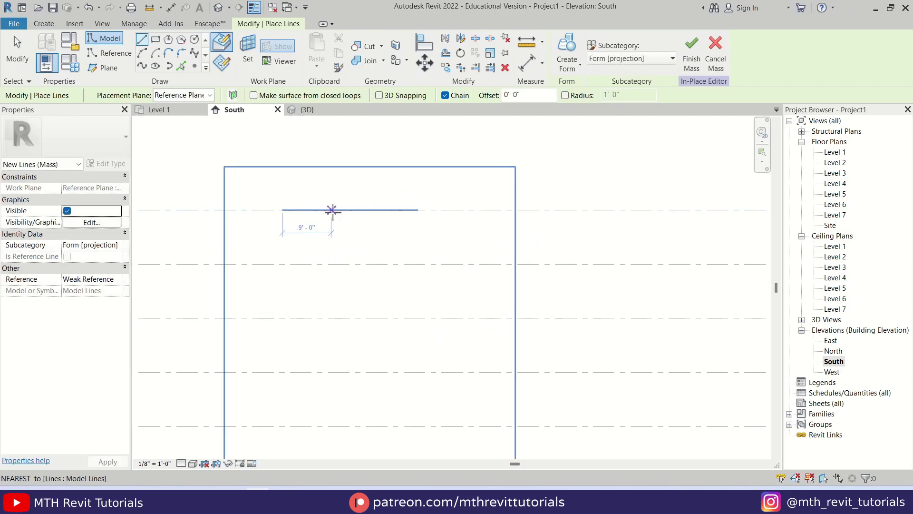
Step: Draw a diagonal from the Level 7 line's midpoint to Level 6 below its right end, continuing with a vertical line to Level 5
scroll(318, 224, "down", 2)
mouse_move(318, 224)
middle_mouse_down()
mouse_move(332, 227)
mouse_move(326, 235)
middle_mouse_up()
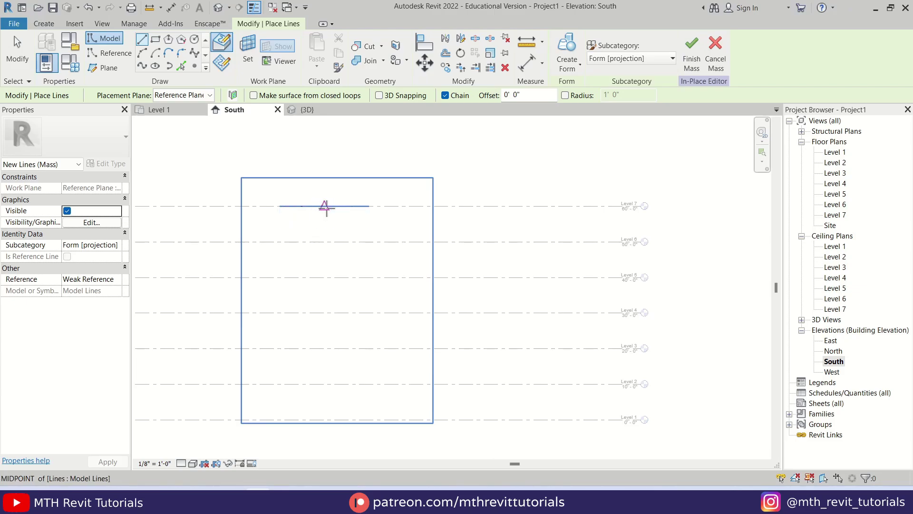
scroll(327, 208, "up", 2)
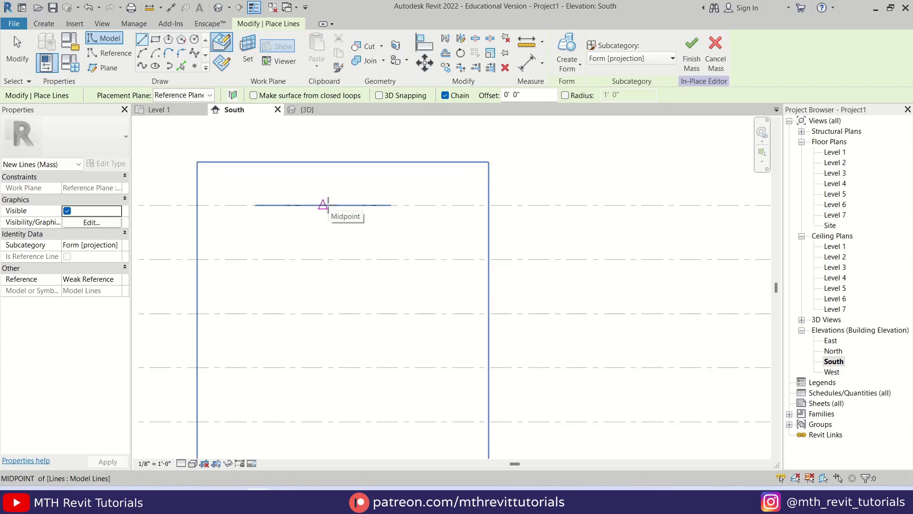
left_click(324, 205)
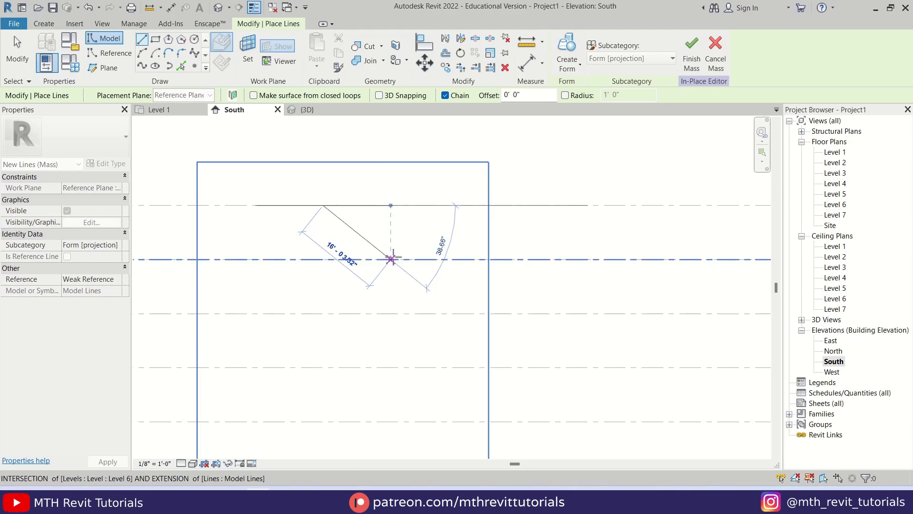
left_click(390, 259)
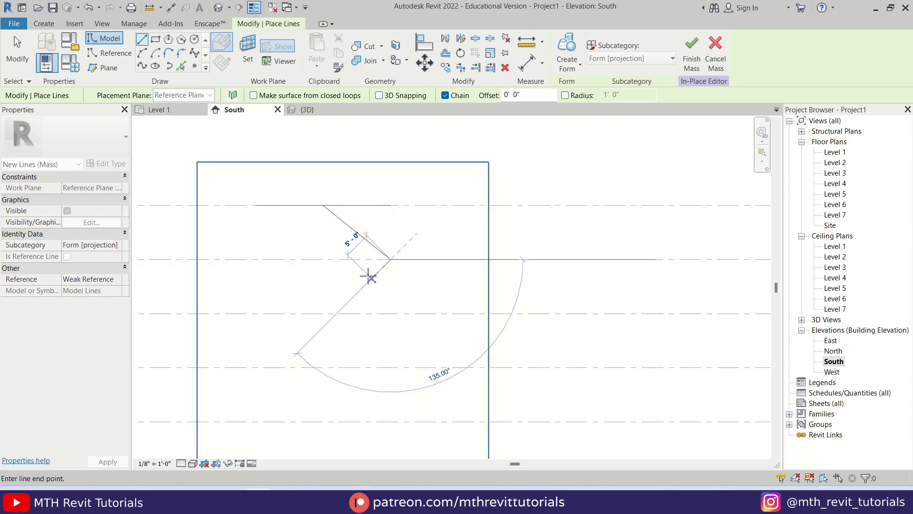
left_click(391, 314)
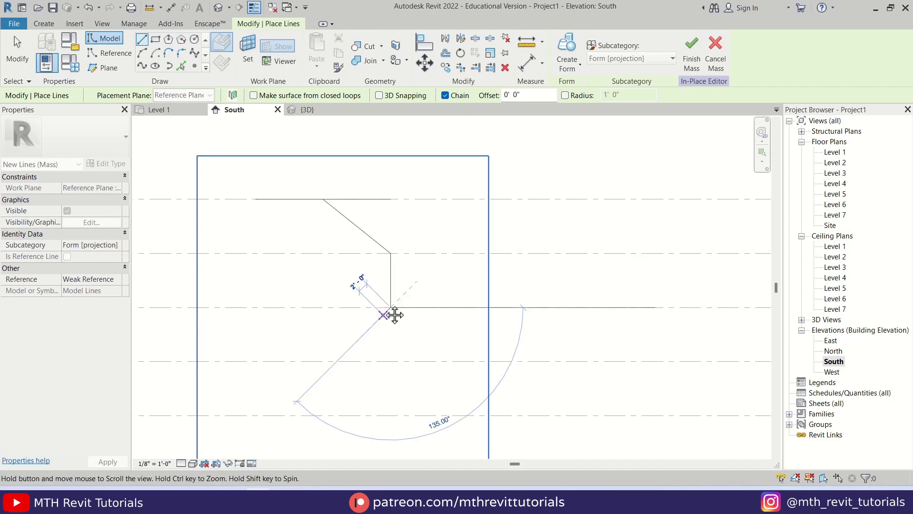
middle_click_drag(389, 312, 395, 278)
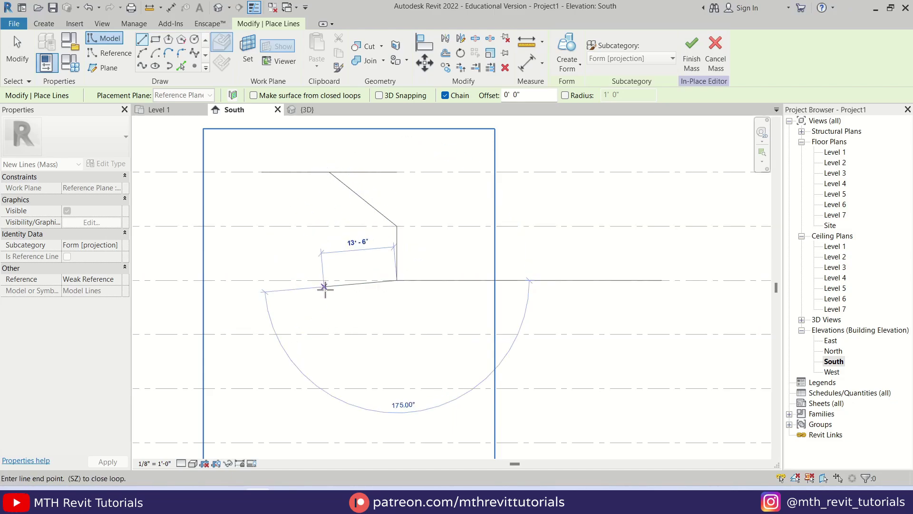
key("Escape")
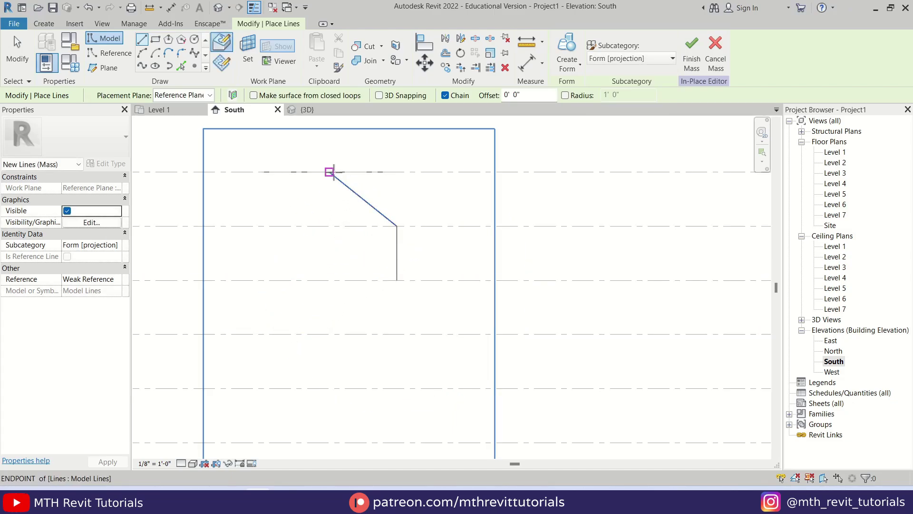
Step: Draw the lower diagonal between the side's Level 5 end and Level 4 below the apex, using a temporary vertical line and deleting it
left_click(329, 172)
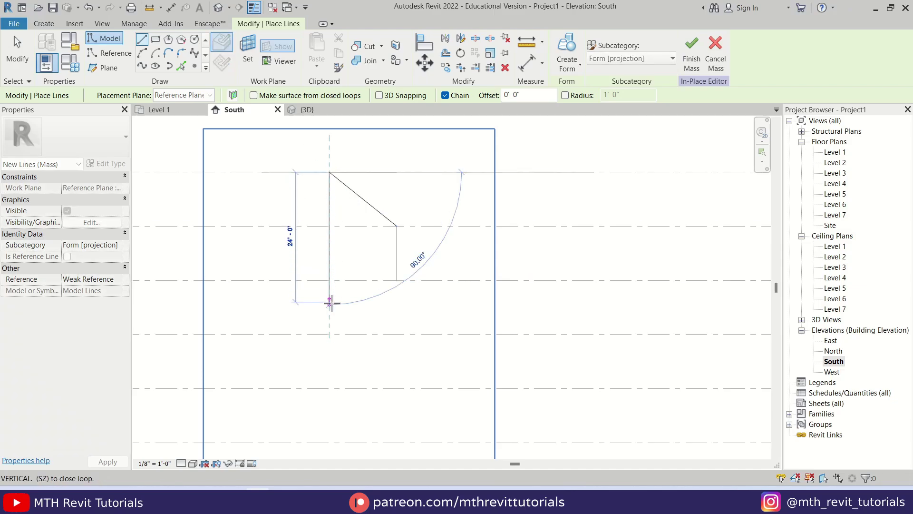
left_click(329, 334)
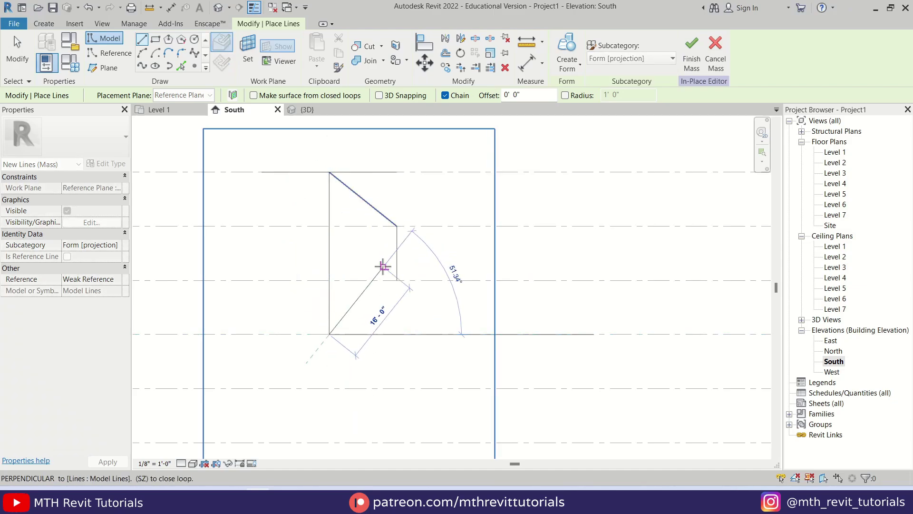
left_click(396, 280)
key("Escape")
key("Escape")
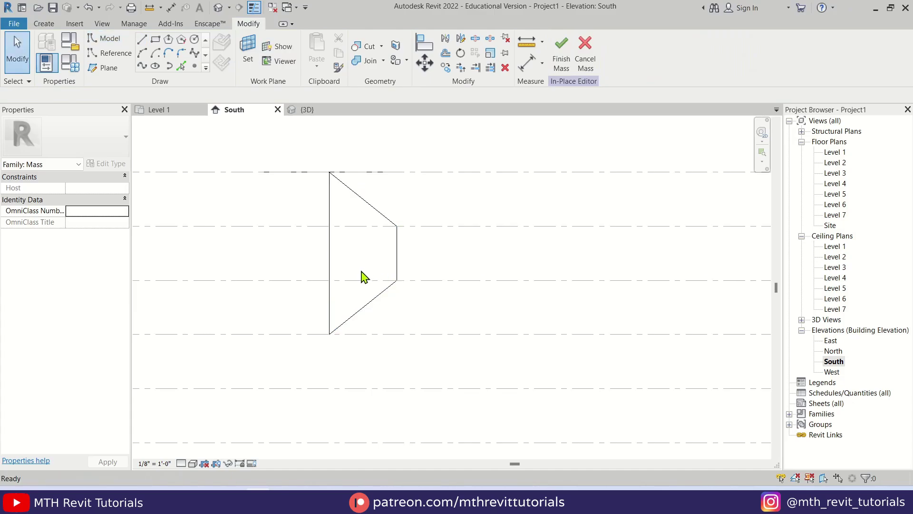
left_click_drag(355, 255, 281, 261)
key("Delete")
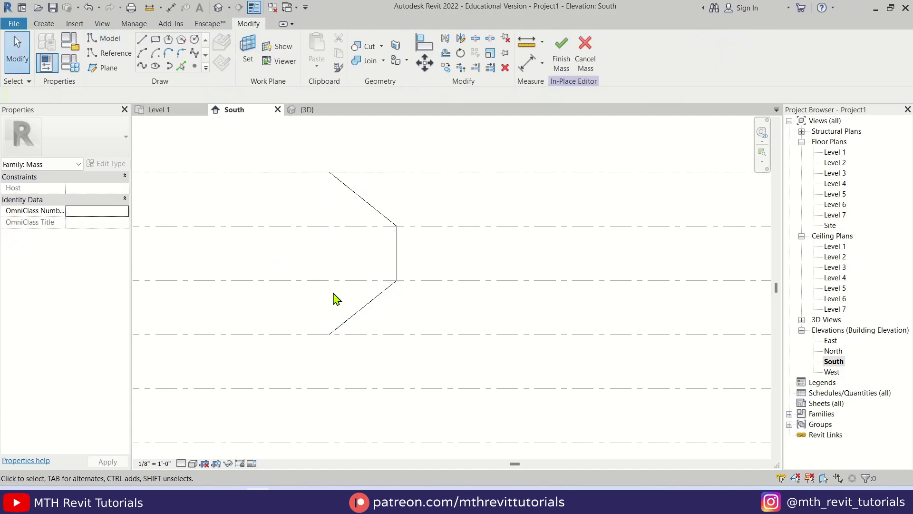
Step: Continue the half outline from Level 4 vertically to Level 3, diagonally out to Level 2 below the hexagon's side, and vertically to Level 1
middle_click_drag(333, 299, 360, 279)
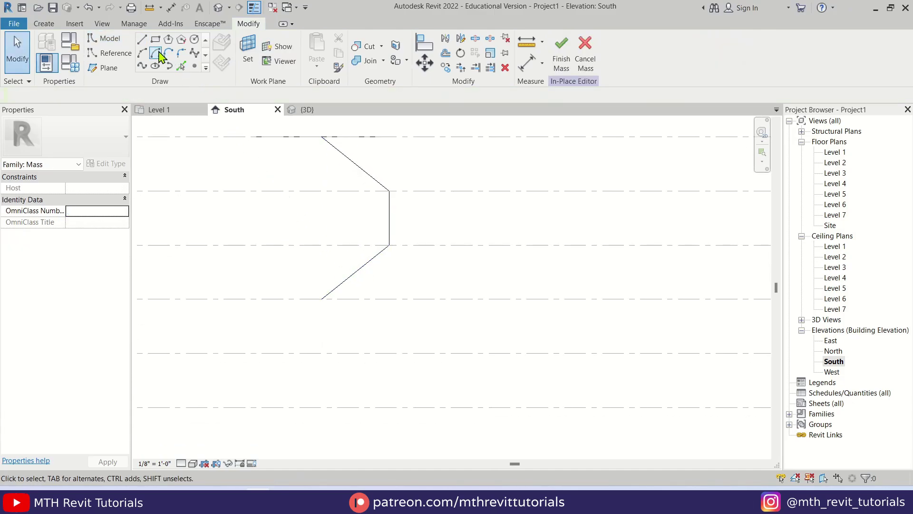
left_click(142, 41)
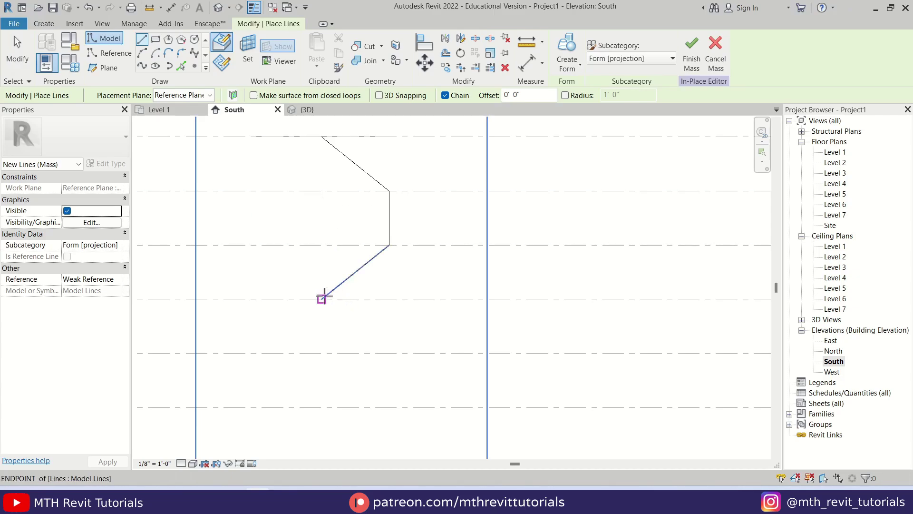
left_click(321, 298)
middle_click_drag(358, 300, 363, 286)
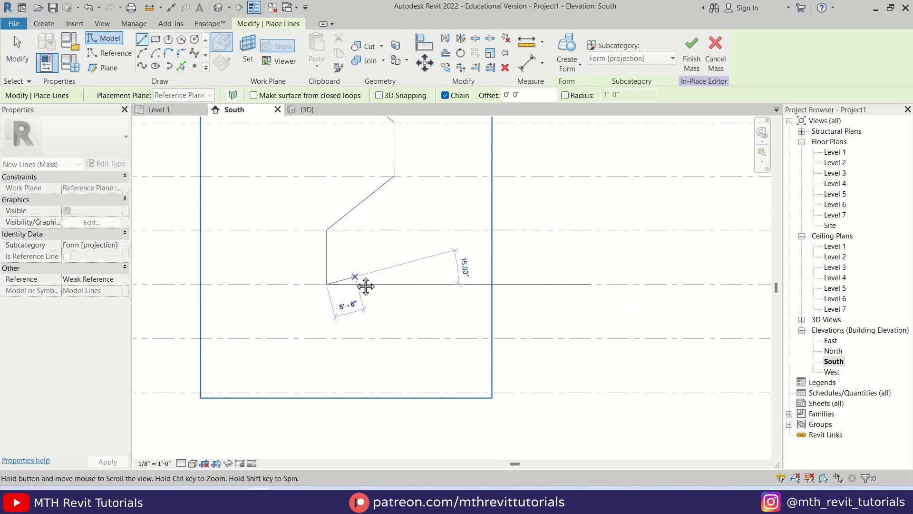
scroll(373, 332, "down", 2)
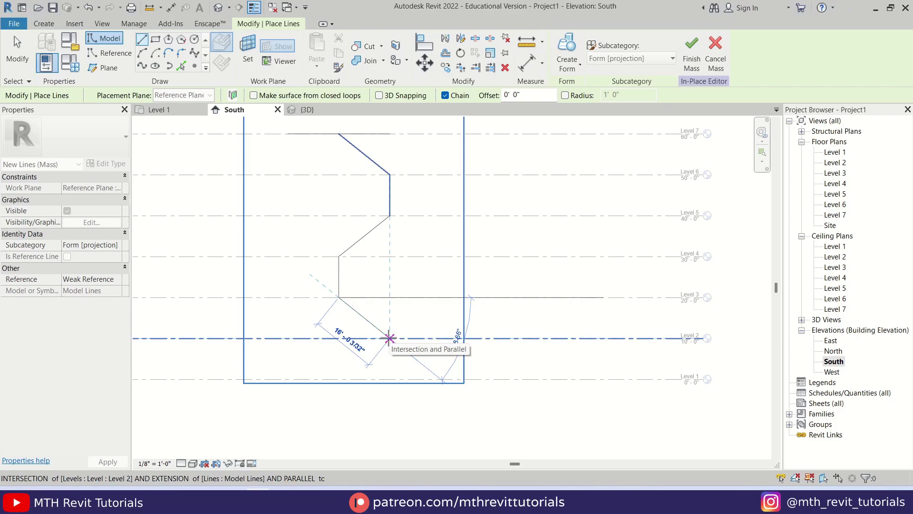
left_click(389, 338)
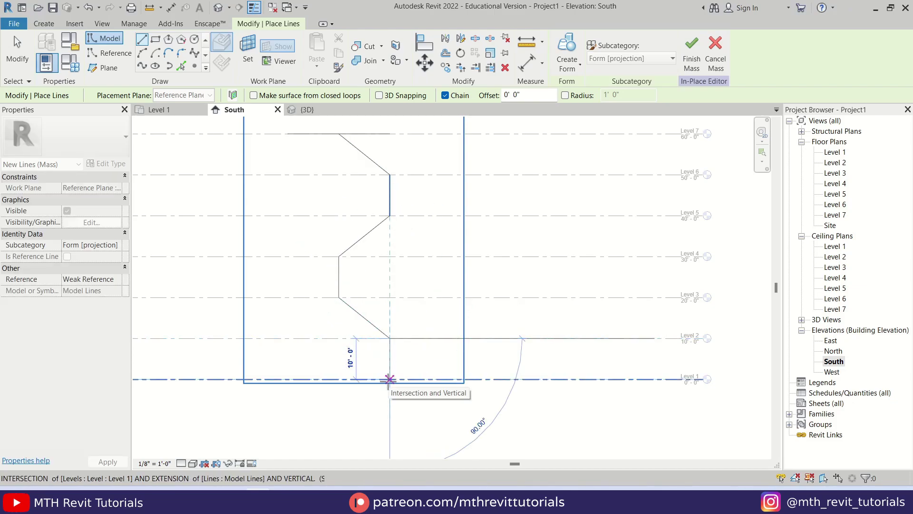
left_click(389, 379)
key("Escape")
key("Escape")
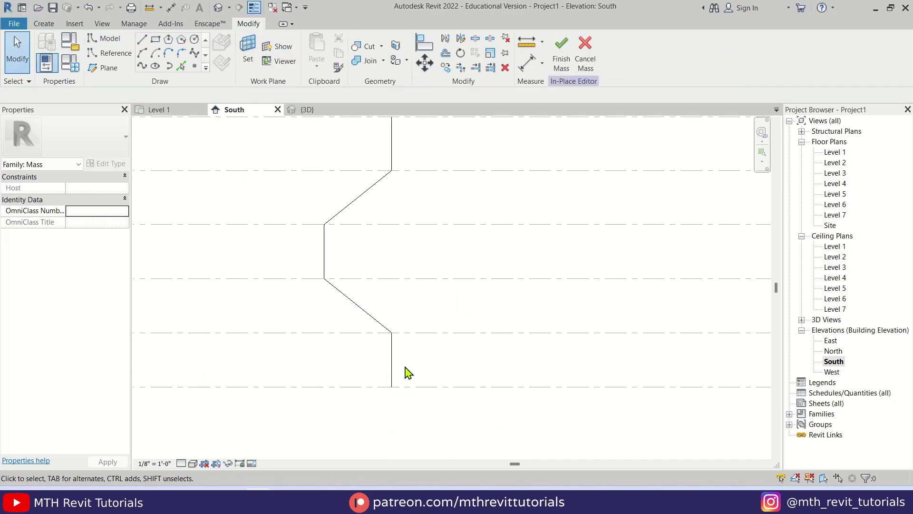
Step: Mirror the half outline, excluding the central vertical line between Levels 3 and 4, as a copy about the vertical axis through that line
left_click_drag(480, 196, 260, 430)
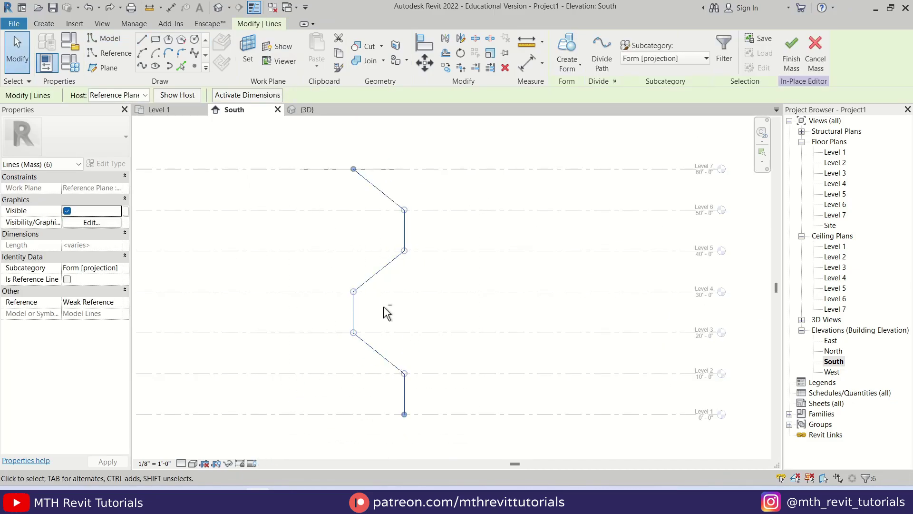
left_click_drag(384, 307, 360, 312)
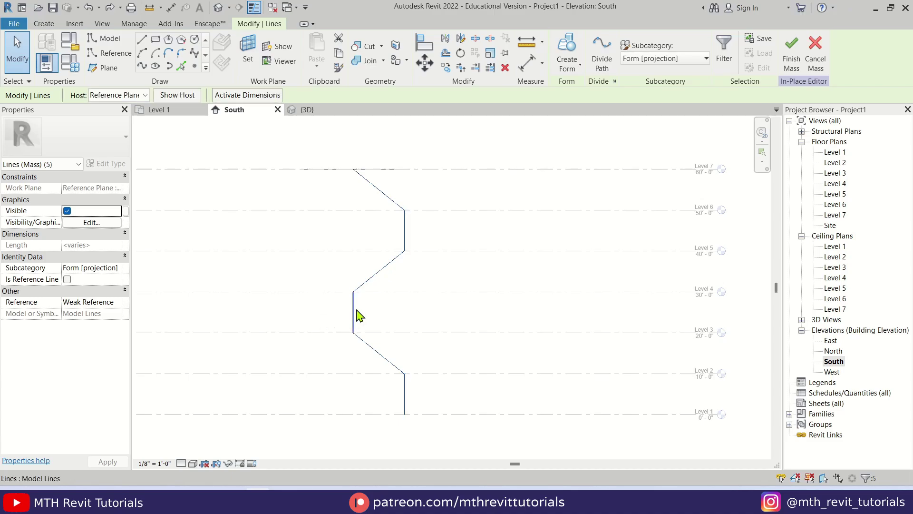
key("d")
key("m")
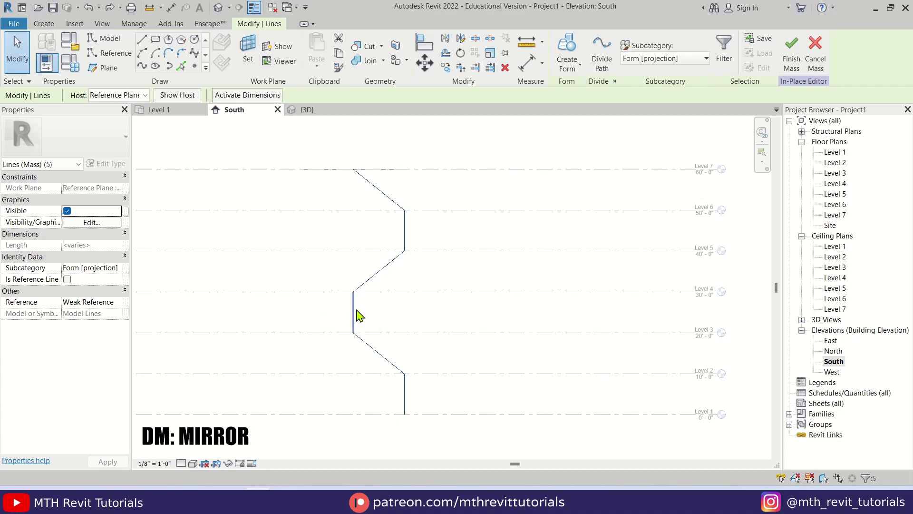
scroll(355, 313, "up", 1)
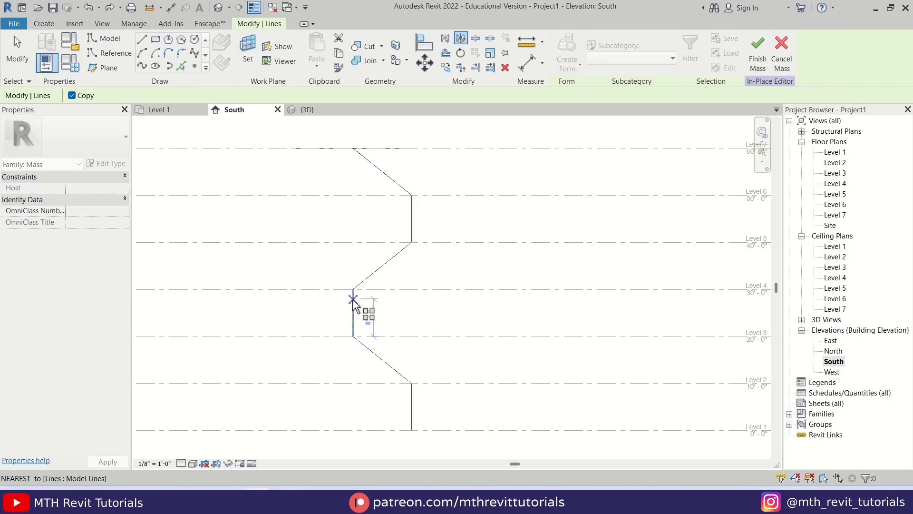
left_click(352, 288)
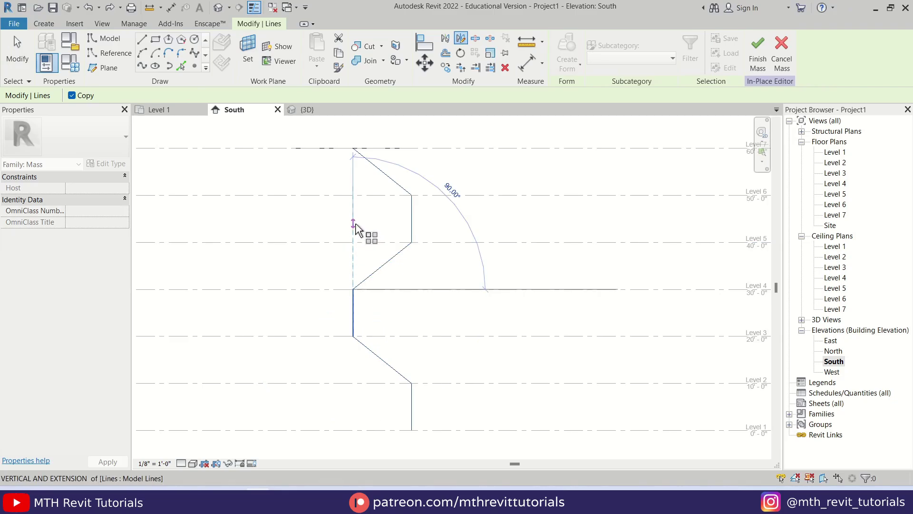
left_click(353, 222)
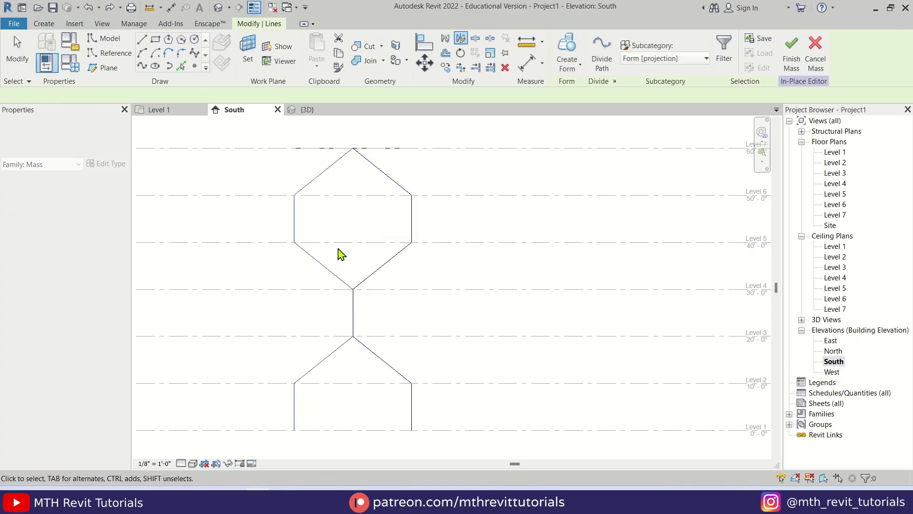
Step: Compare the mirrored outline with the reference photo and inspect it in the default 3D view
left_click(390, 342)
scroll(397, 319, "down", 2)
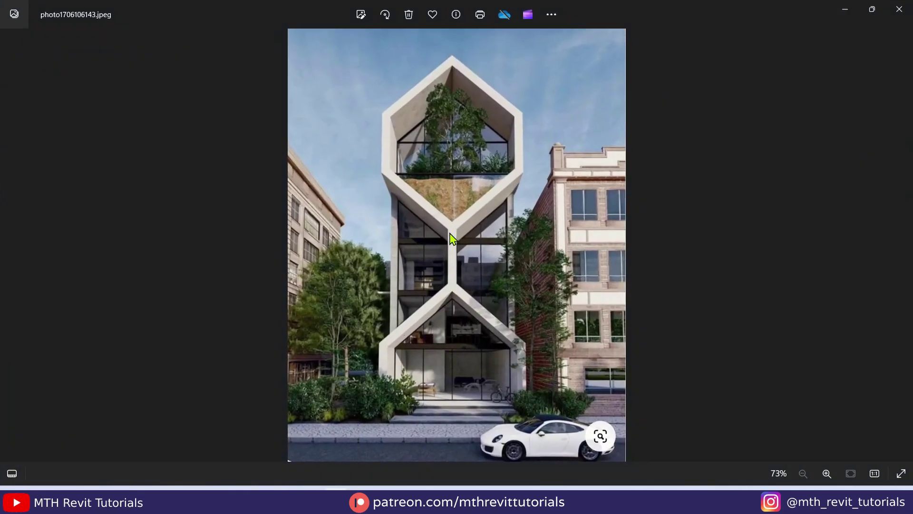
left_click(845, 10)
left_click(218, 8)
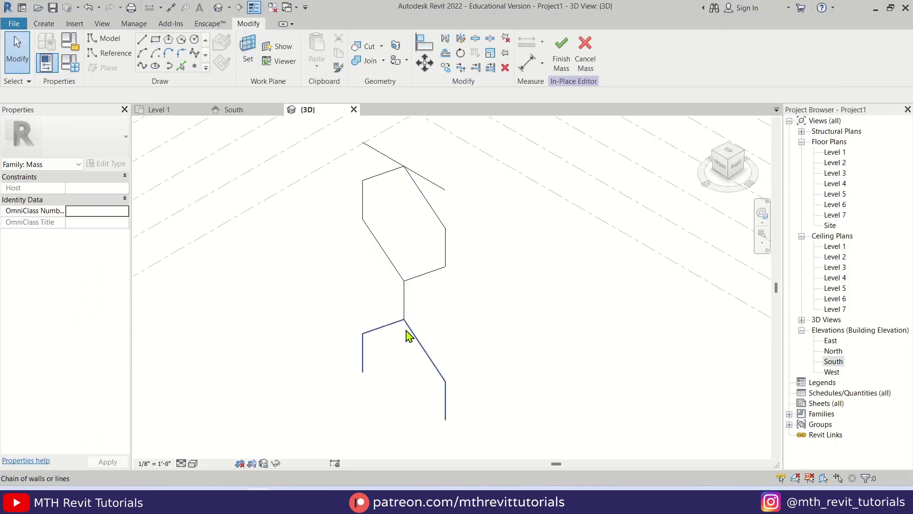
middle_click_drag(416, 327, 343, 220, "shift")
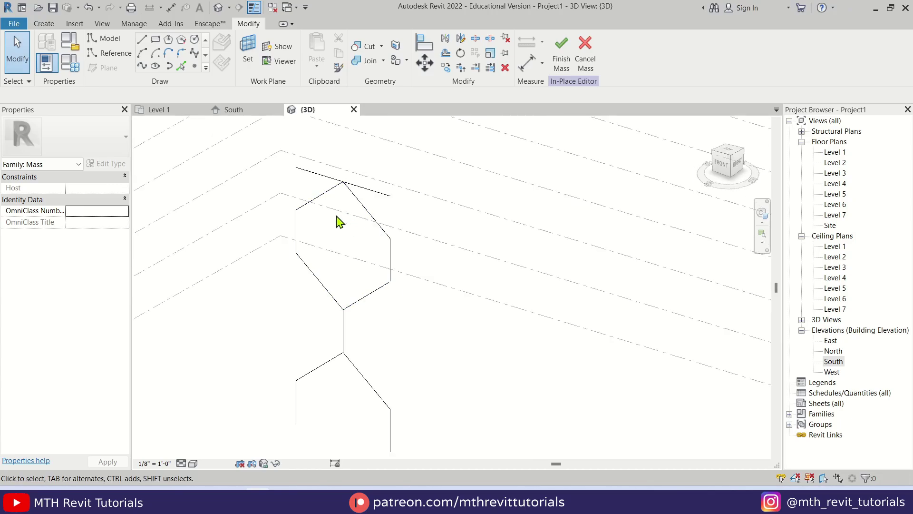
scroll(352, 295, "down", 2)
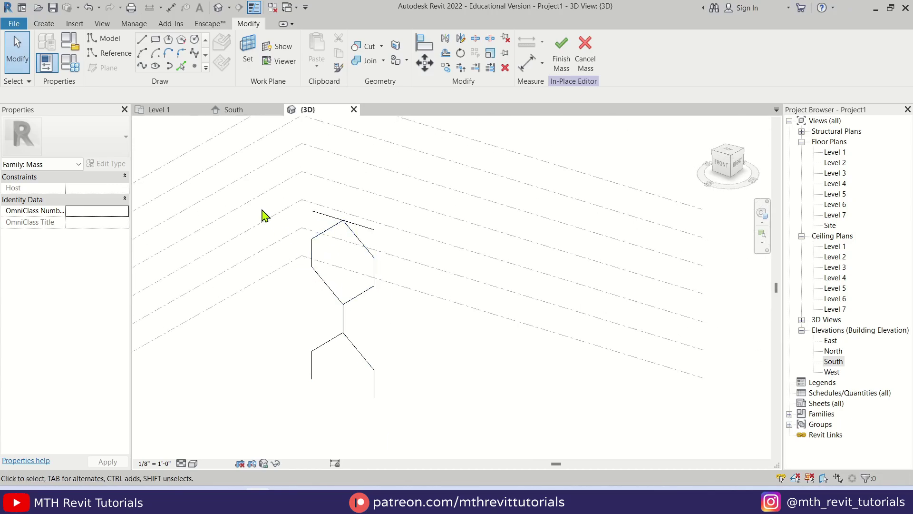
Step: Delete the straight Level 7 line that touches the hexagon's apex
mouse_move(261, 209)
left_mouse_down()
mouse_move(315, 245)
mouse_move(401, 333)
mouse_move(411, 425)
left_mouse_up()
scroll(363, 245, "up", 2)
key("Escape")
left_click_drag(401, 188, 382, 235)
key("Delete")
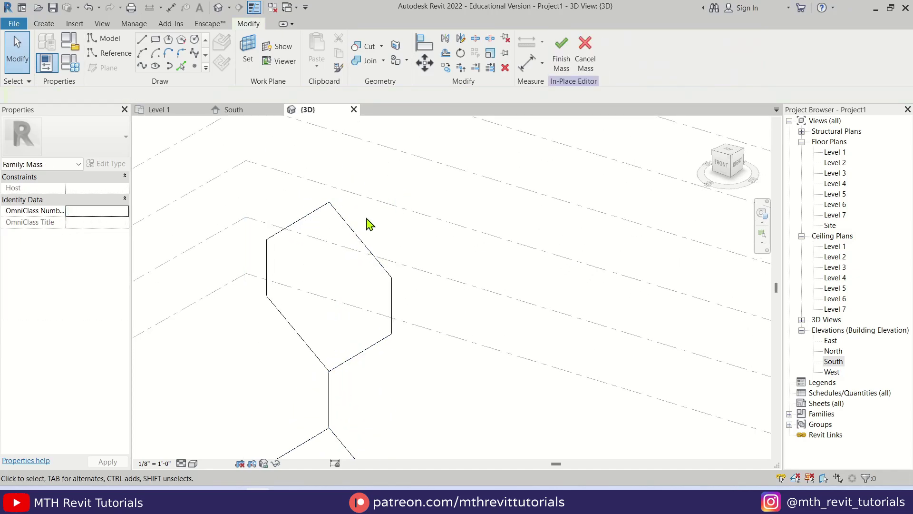
Step: Copy all lines of the facade outline and paste them aligned to the same place
scroll(367, 221, "down", 2)
mouse_move(254, 173)
left_mouse_down()
mouse_move(418, 320)
mouse_move(428, 401)
left_mouse_up()
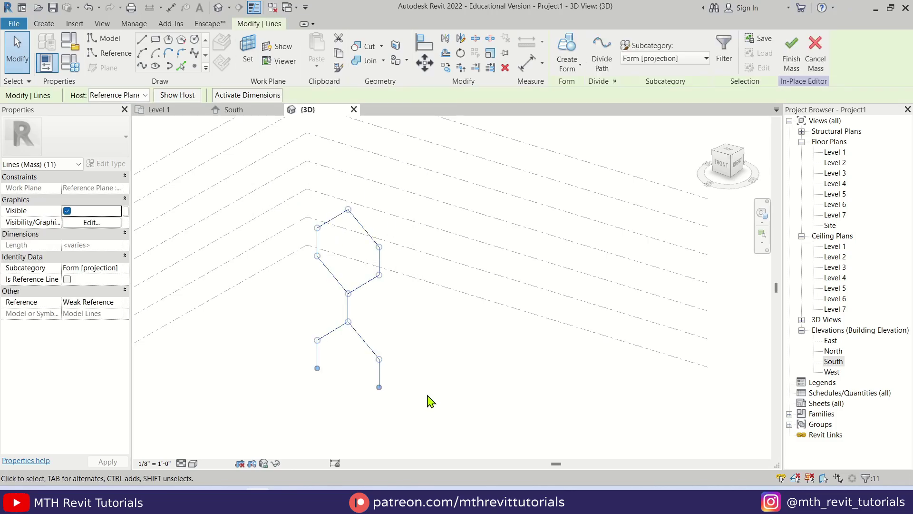
left_click(339, 54)
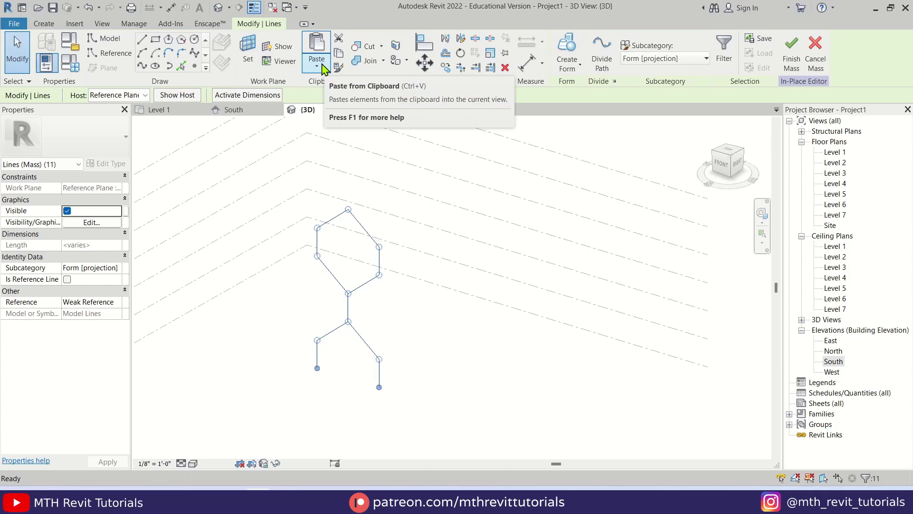
left_click(322, 68)
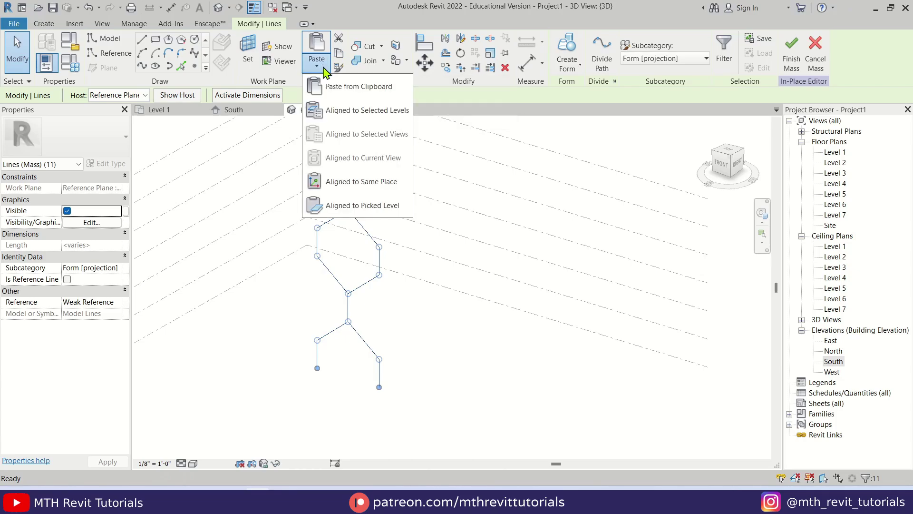
left_click(374, 182)
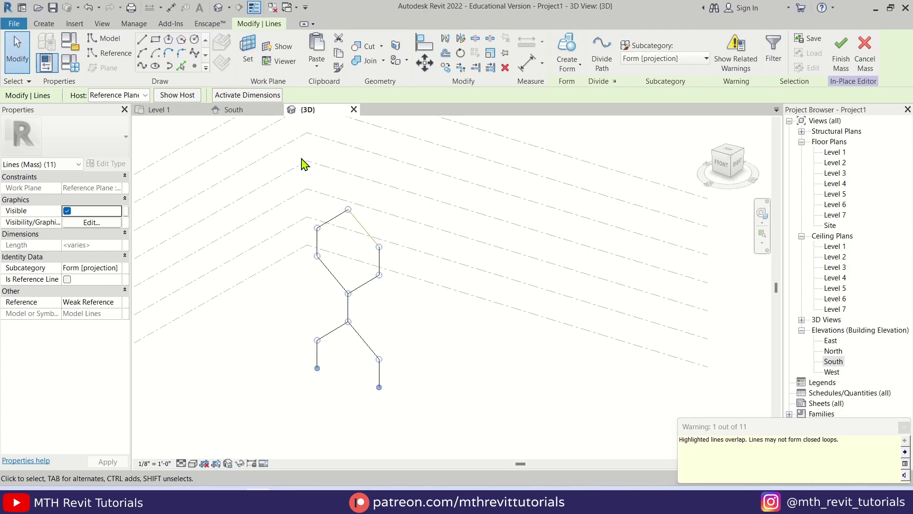
Step: Change the host of the pasted outline lines to Reference Plane : 2
left_click(137, 95)
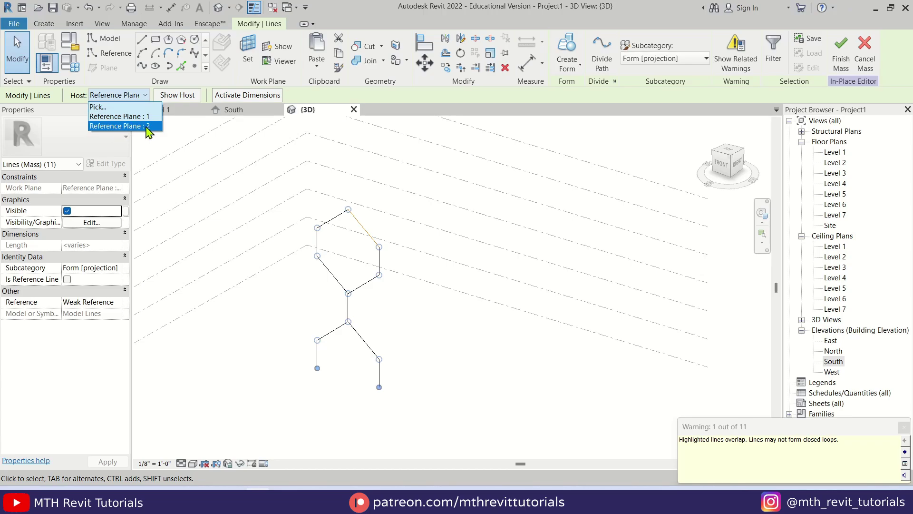
left_click(148, 126)
left_click(414, 228)
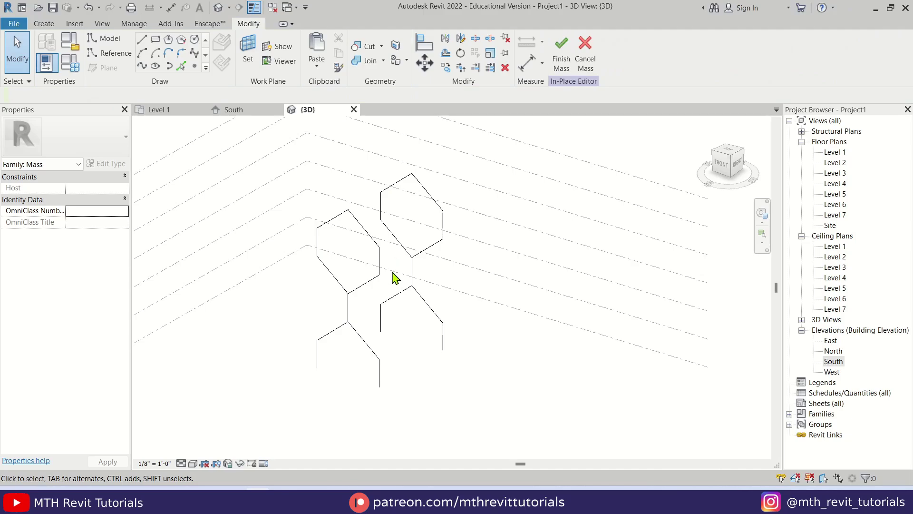
Step: Create a form between the front and rear hexagon outlines and set the 3D view to shaded
middle_click_drag(471, 260, 408, 281, "shift")
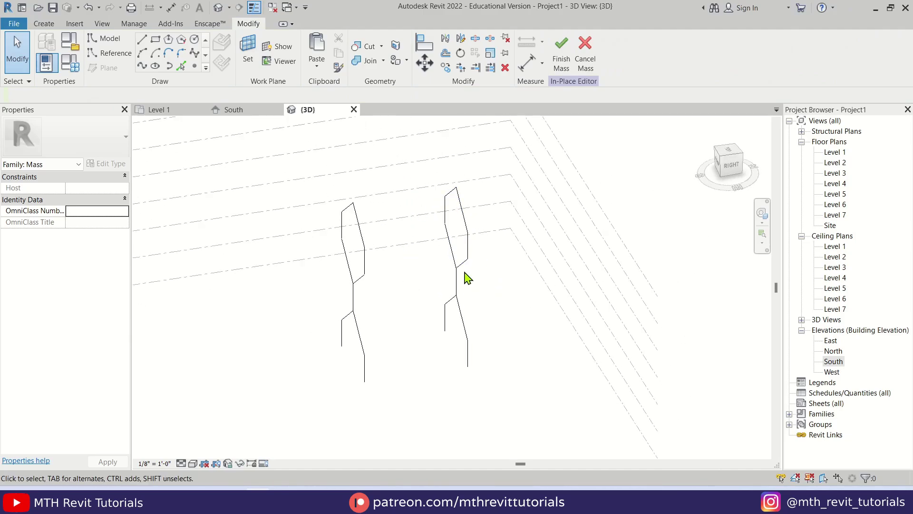
middle_click_drag(397, 350, 499, 198, "shift")
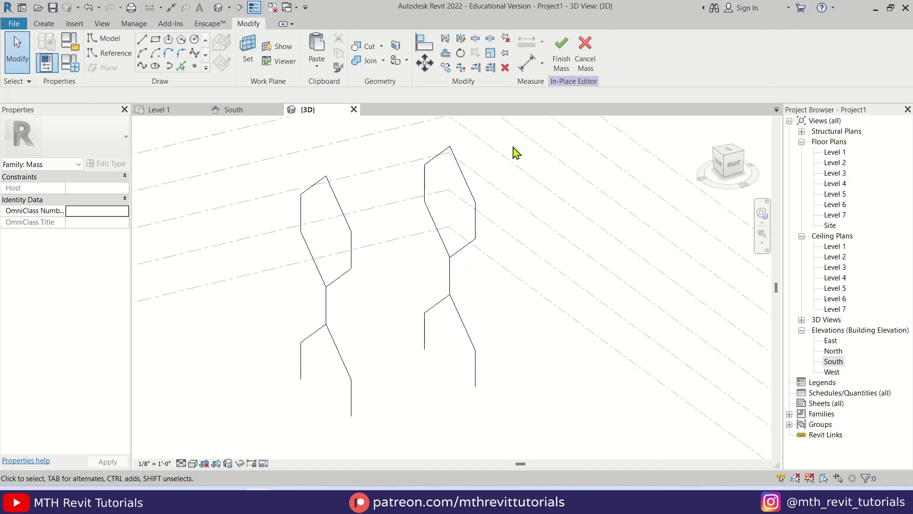
left_click_drag(452, 142, 335, 214)
middle_click_drag(522, 296, 505, 350)
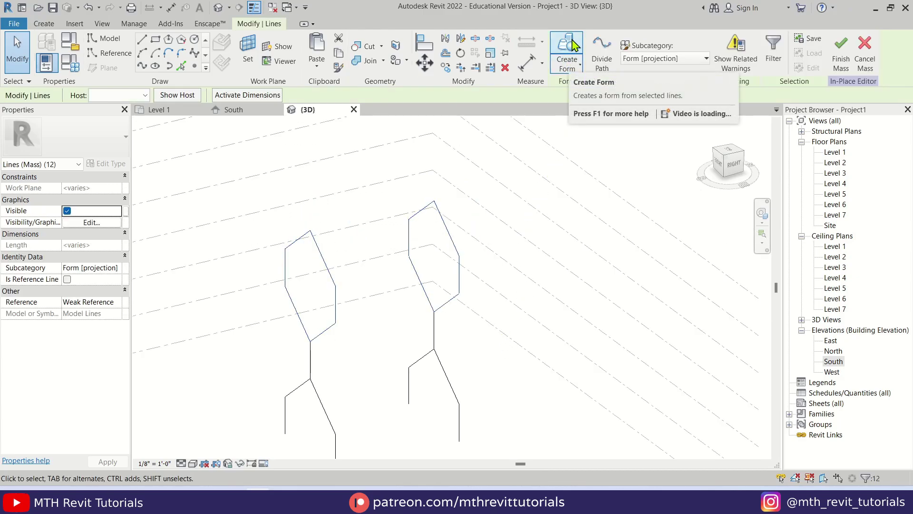
left_click(566, 60)
middle_click_drag(404, 266, 392, 401, "shift")
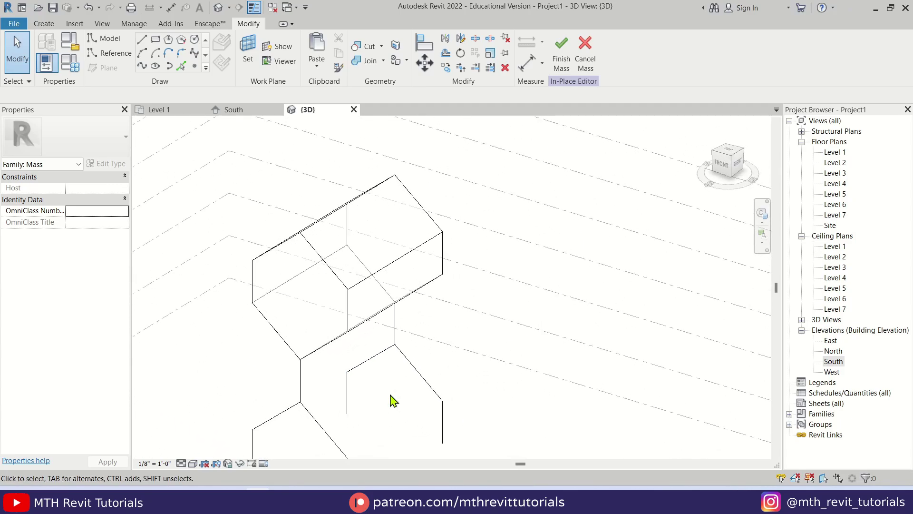
key("d")
key("s")
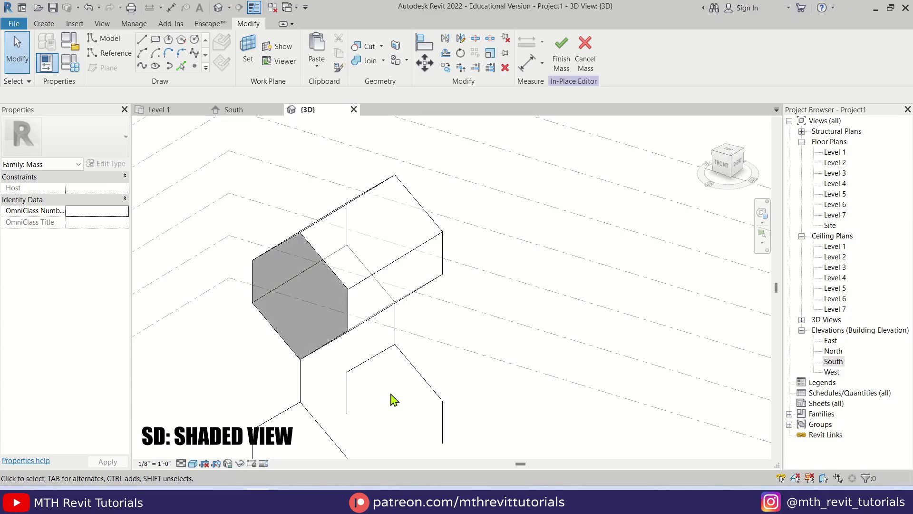
Step: Create a flat surface form between the two vertical lines connecting Levels 3 and 4
mouse_move(393, 401)
middle_mouse_down("shift")
mouse_move(306, 377)
mouse_move(332, 371)
mouse_move(269, 347)
mouse_move(404, 424)
mouse_move(369, 391)
mouse_move(345, 343)
middle_mouse_up("shift")
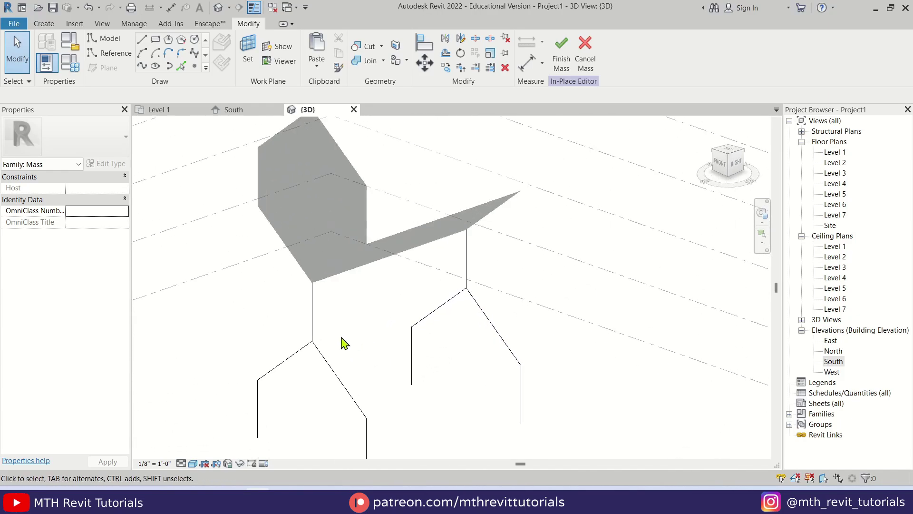
left_click(315, 314)
left_click(492, 235, "ctrl")
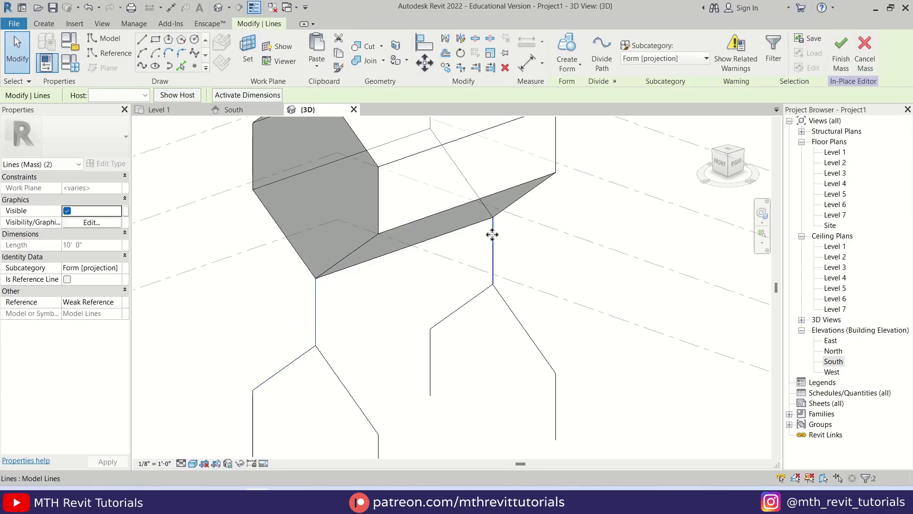
left_click(567, 48)
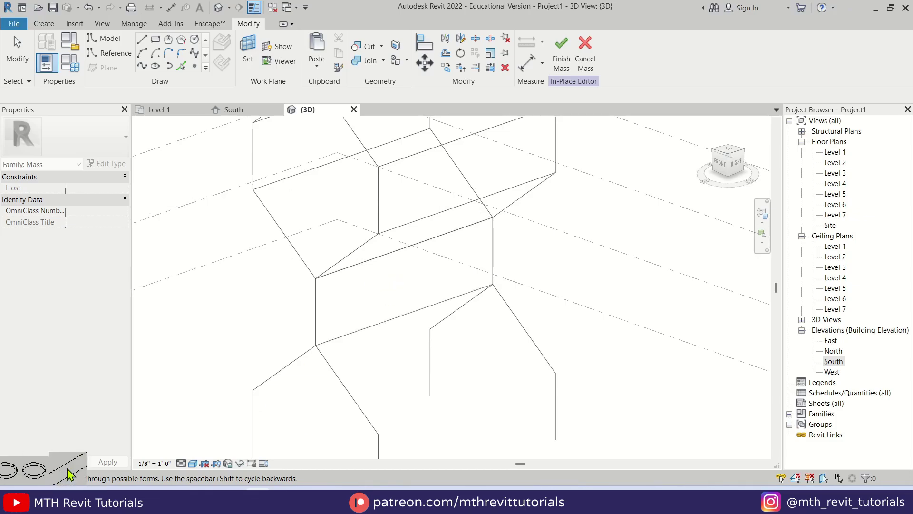
left_click(70, 473)
middle_click_drag(419, 397, 411, 375)
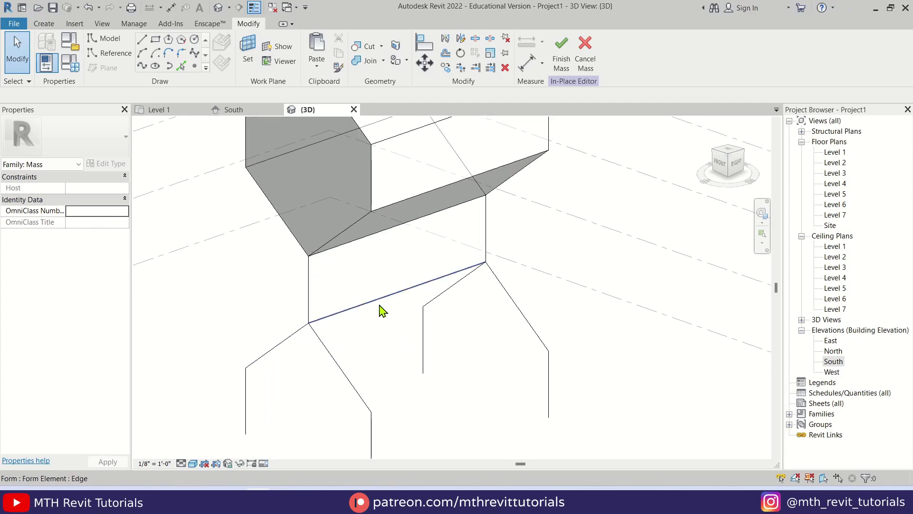
Step: Create a surface form from the front and rear lower outline lines between Levels 1 and 3
middle_click_drag(383, 311, 478, 263, "shift")
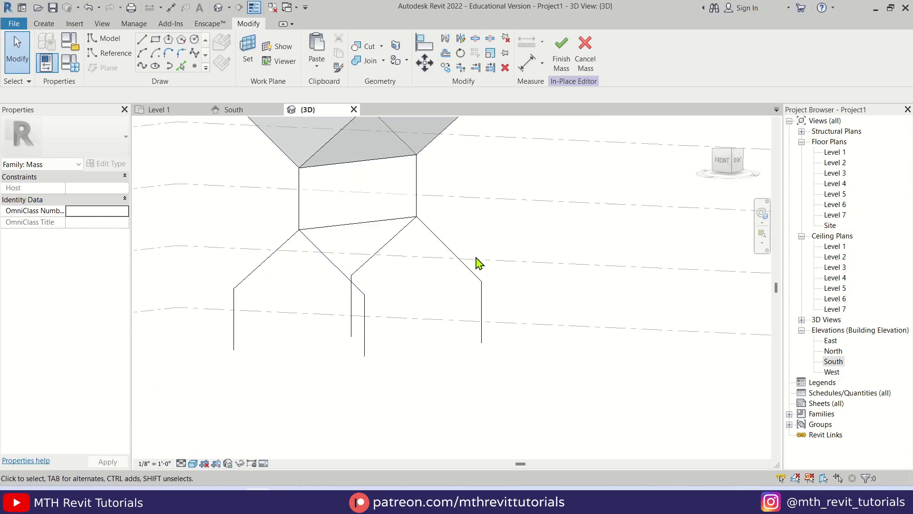
left_click_drag(490, 247, 244, 337)
left_click_drag(187, 392, 186, 390)
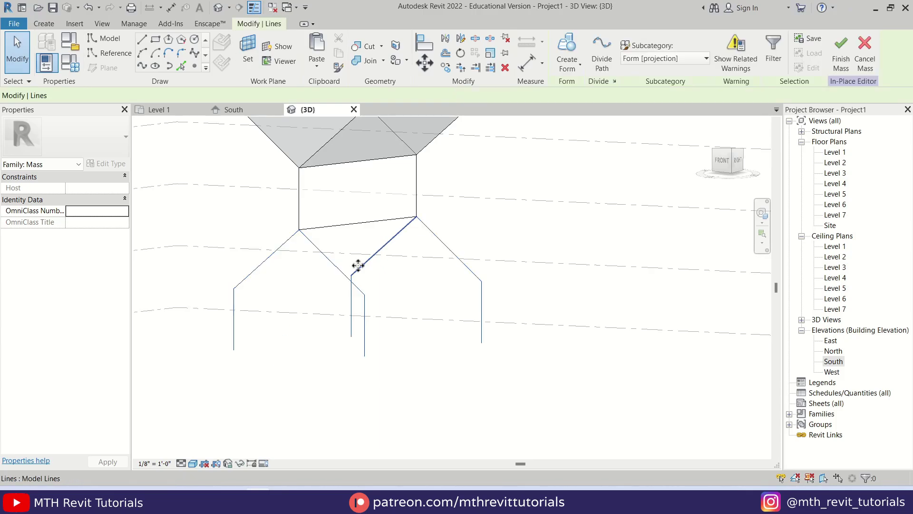
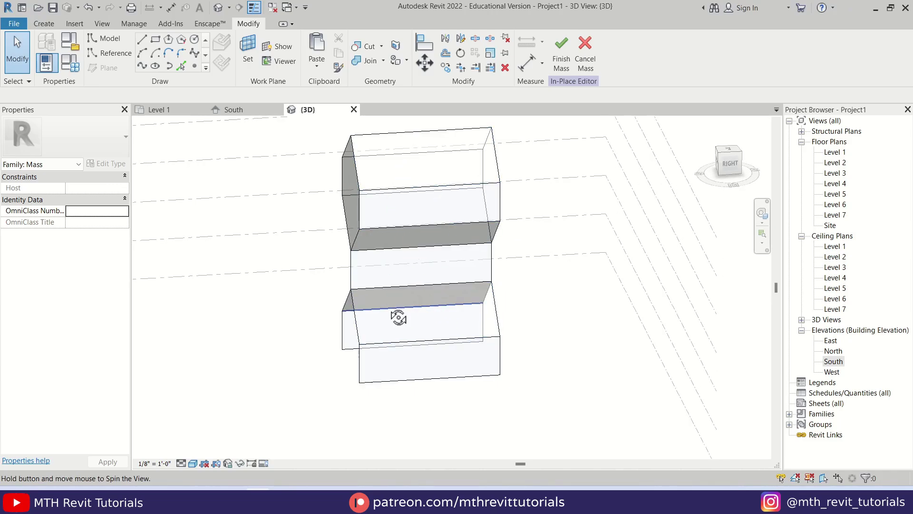
Step: Orient the 3D view to the right side and set the vertical surface between Levels 3 and 4 as the work plane
middle_click_drag(398, 318, 367, 309, "shift")
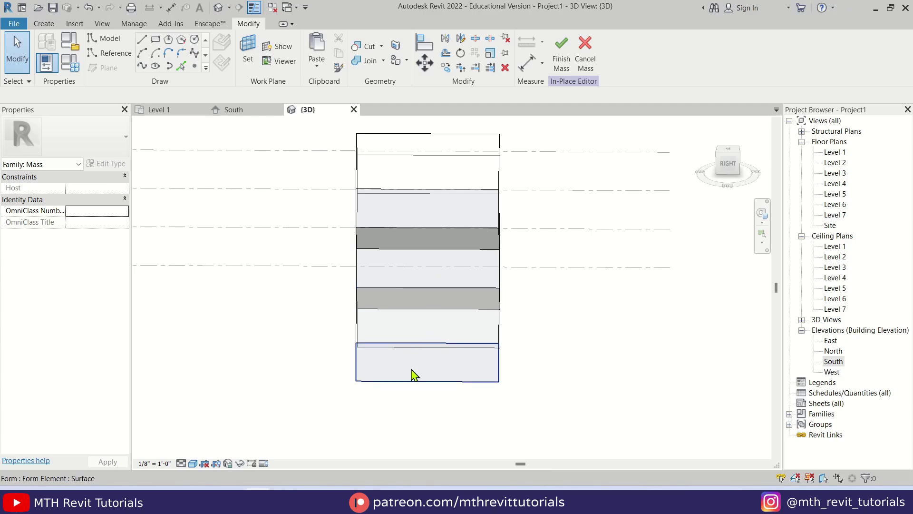
left_click(734, 171)
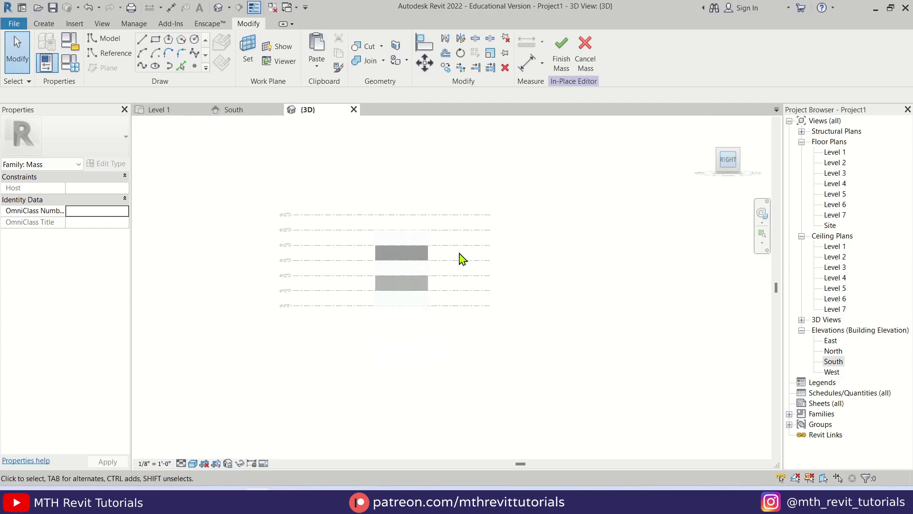
middle_click_drag(461, 259, 522, 285)
scroll(492, 299, "up", 5)
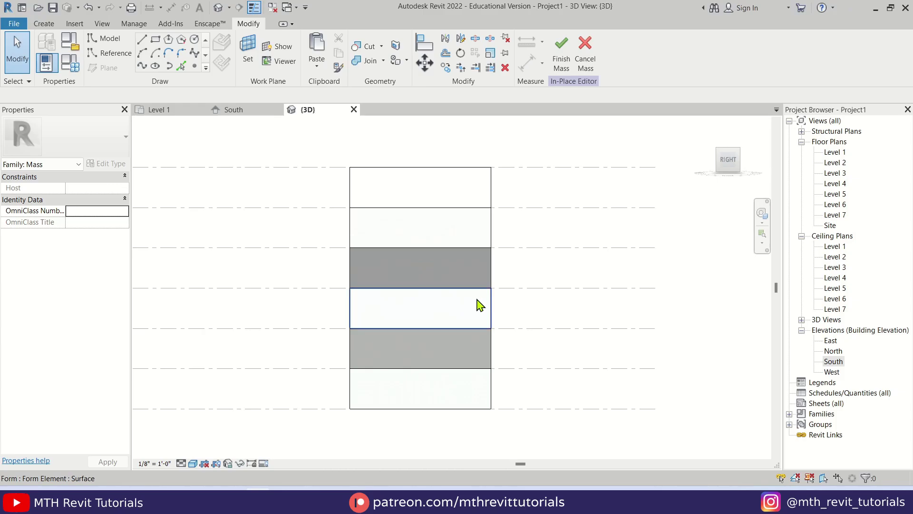
left_click(253, 63)
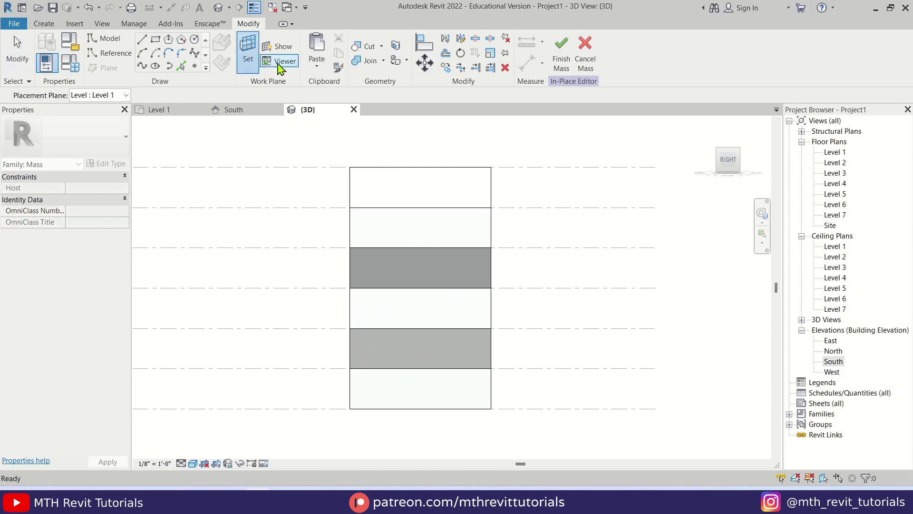
left_click(375, 309)
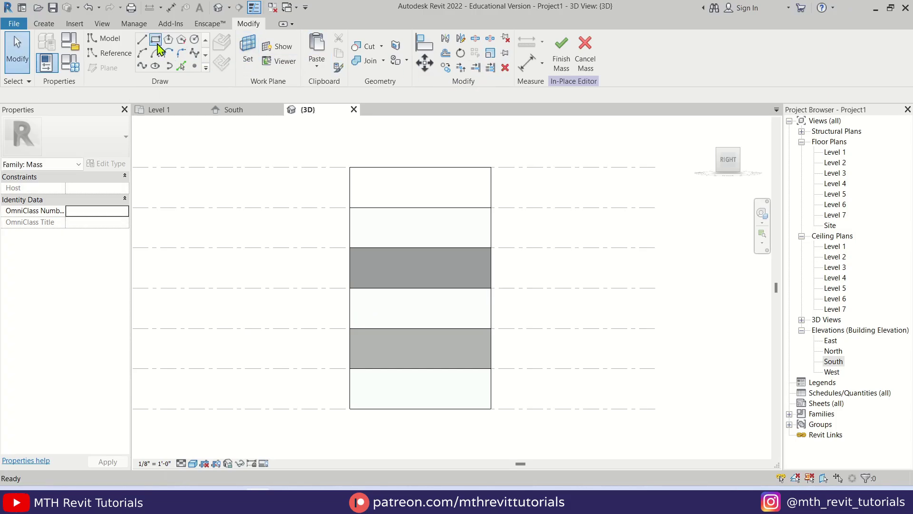
Step: Draw a rectangle on the work plane from Level 6 down past Level 1, inset about 5'-3" from each side edge
left_click(157, 42)
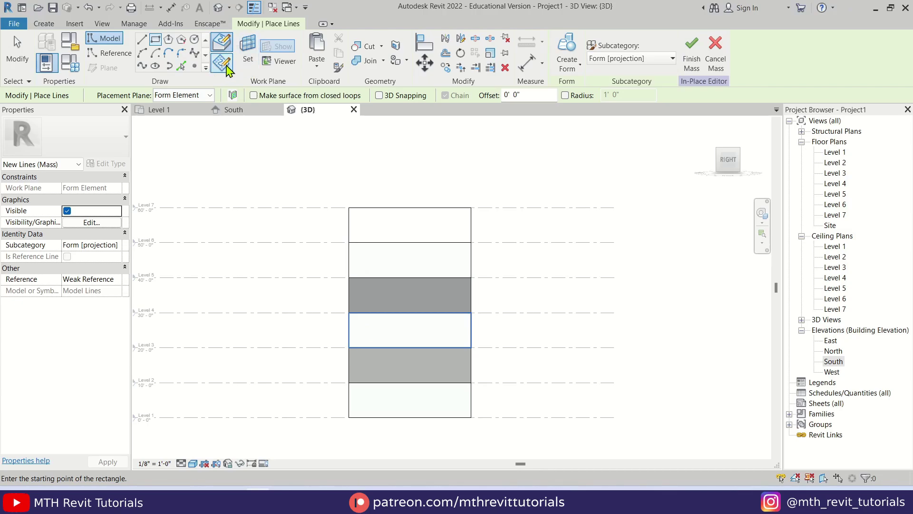
left_click(225, 66)
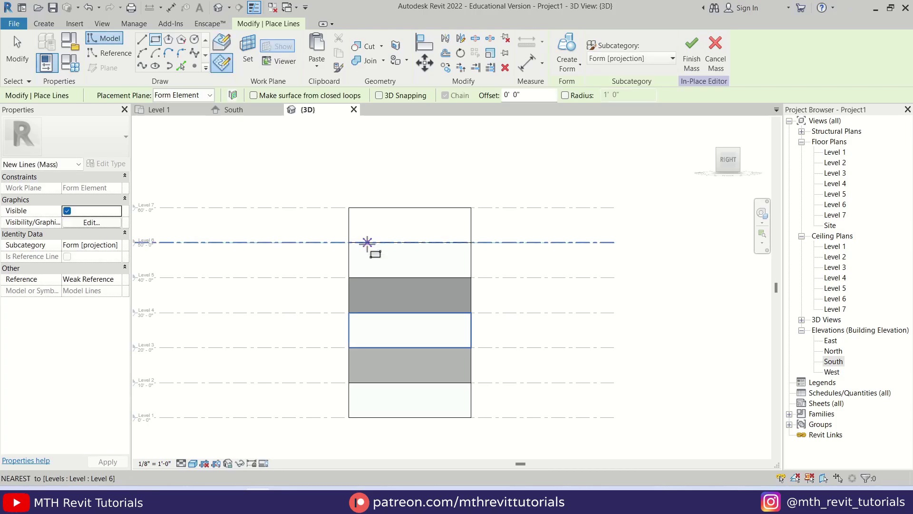
left_click(367, 243)
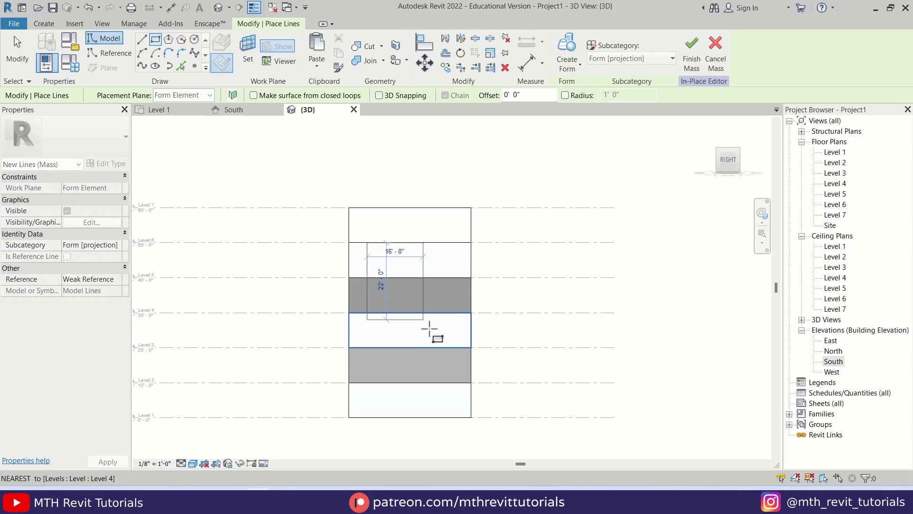
left_click(453, 441)
key("Escape")
key("Escape")
scroll(377, 261, "up", 3)
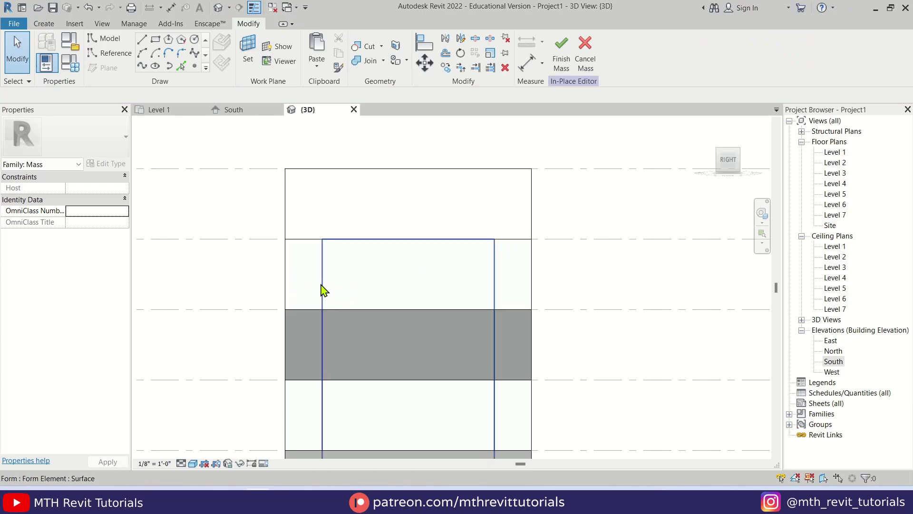
Step: Add aligned dimensions between each vertical side of the rectangle and the adjacent outer edge of the mass
key("d")
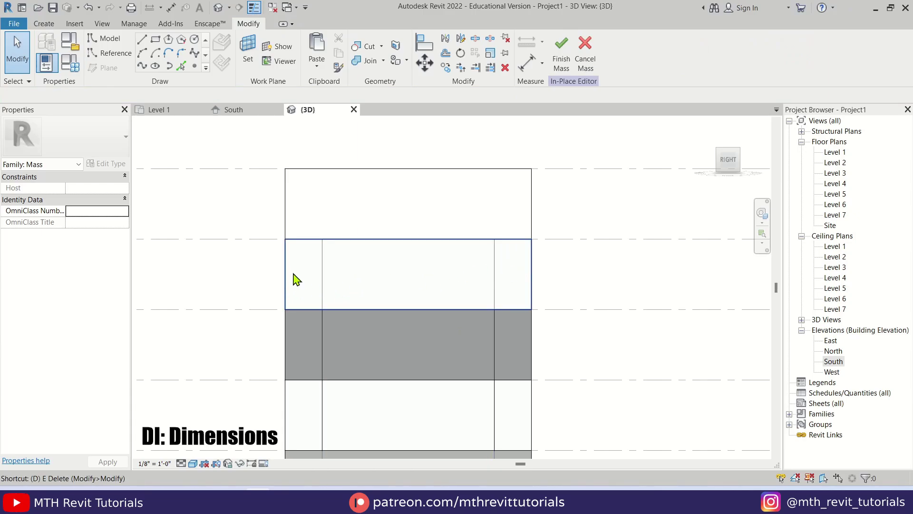
key("i")
left_click(285, 279)
left_click(322, 281)
left_click(332, 278)
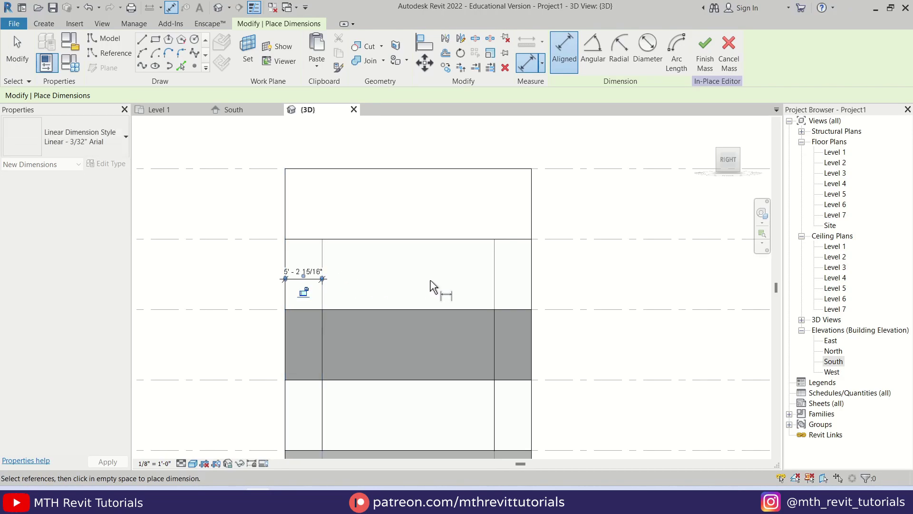
left_click(494, 280)
left_click(532, 281)
left_click(556, 274)
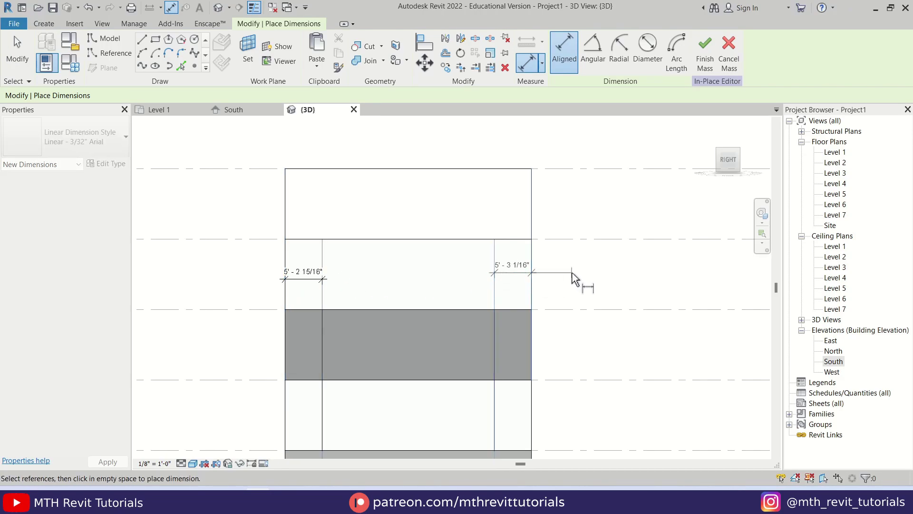
Step: Set the distance between the rectangle's right vertical side and the adjacent outer edge of the mass to 5'-0"
key("Escape")
key("Tab")
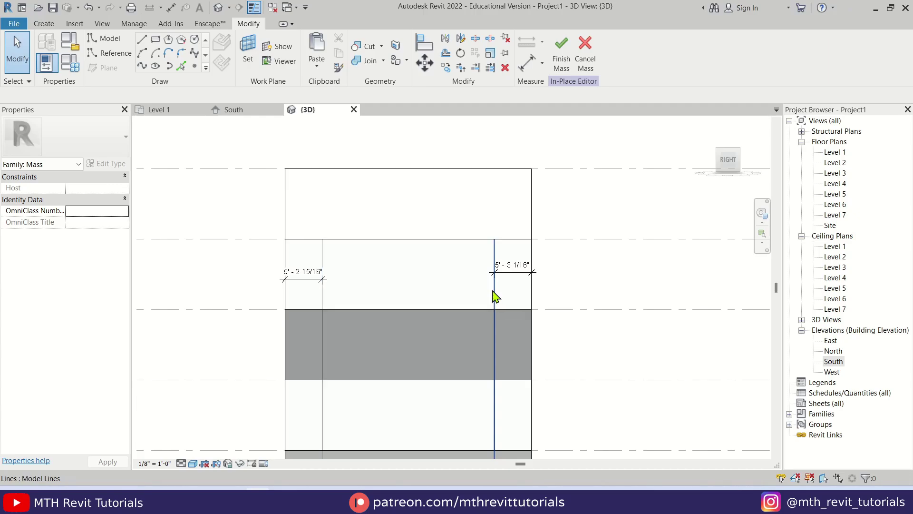
left_click(495, 296)
left_click(510, 265)
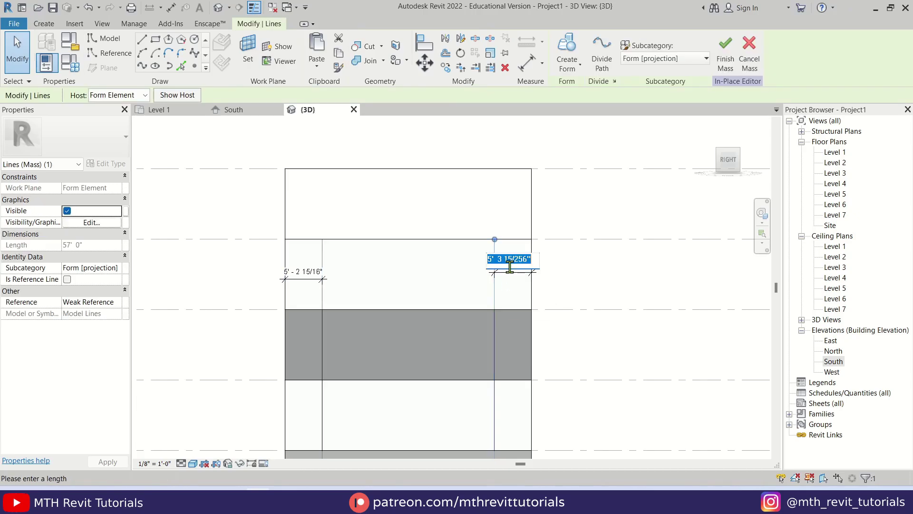
key("Return")
Step: Set the distance between the rectangle's left vertical side and the adjacent outer edge of the mass to 5'-0"
left_click(342, 283)
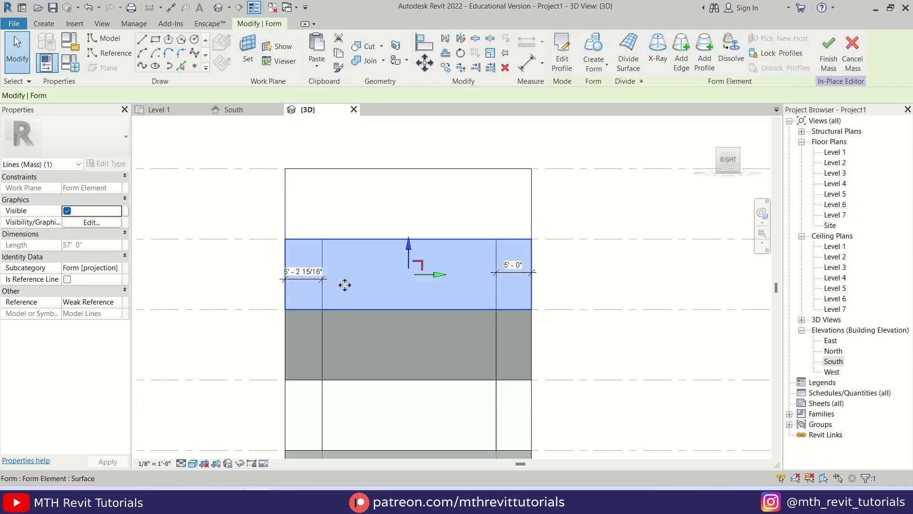
key("Tab")
left_click(327, 264)
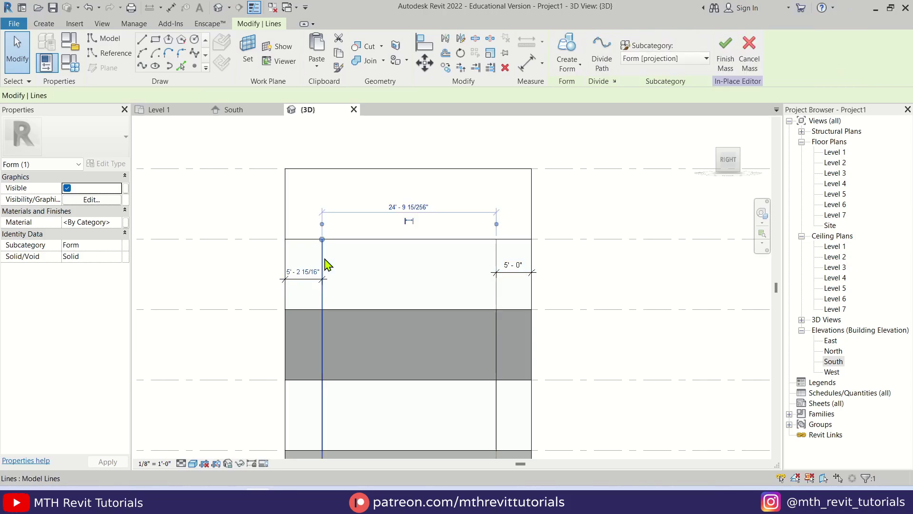
left_click(300, 270)
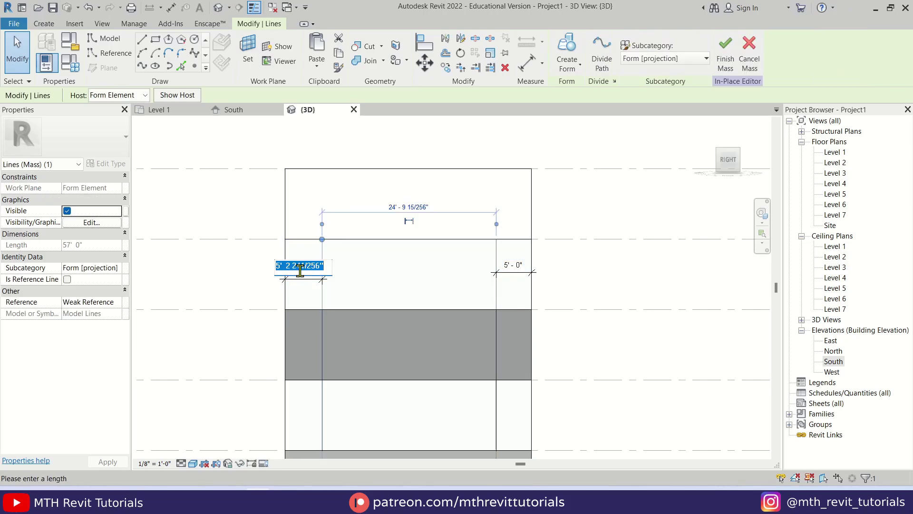
type("5")
key("Return")
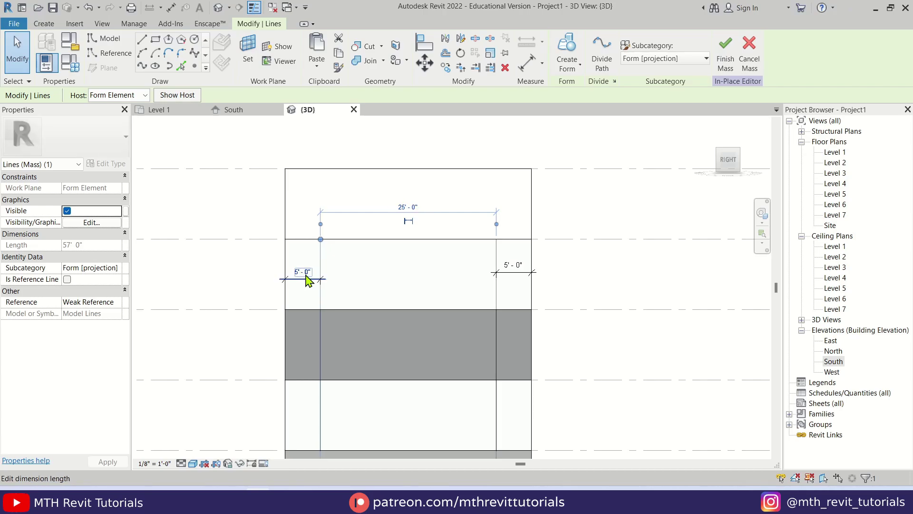
key("Escape")
scroll(385, 267, "down", 4)
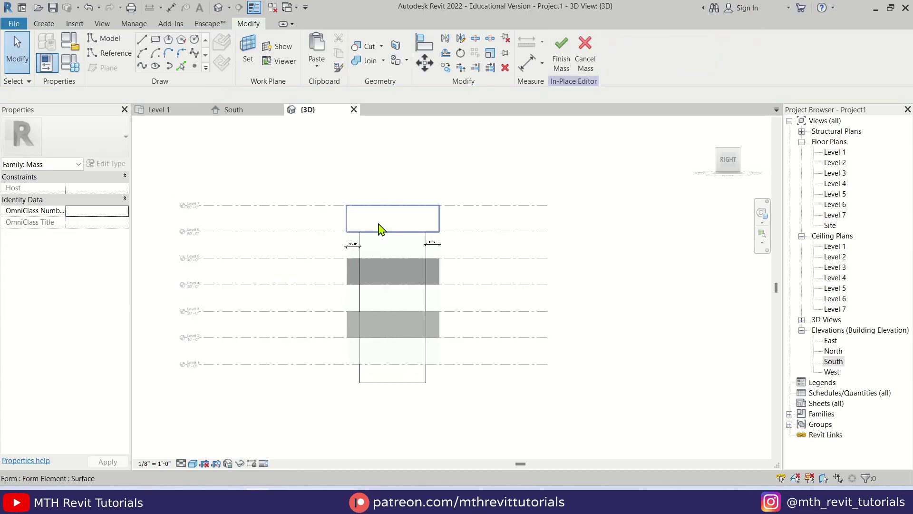
left_click(352, 245)
key("Escape")
Step: Create a void form from the closed rectangle
scroll(378, 269, "up", 2)
middle_click_drag(378, 269, 430, 359, "shift")
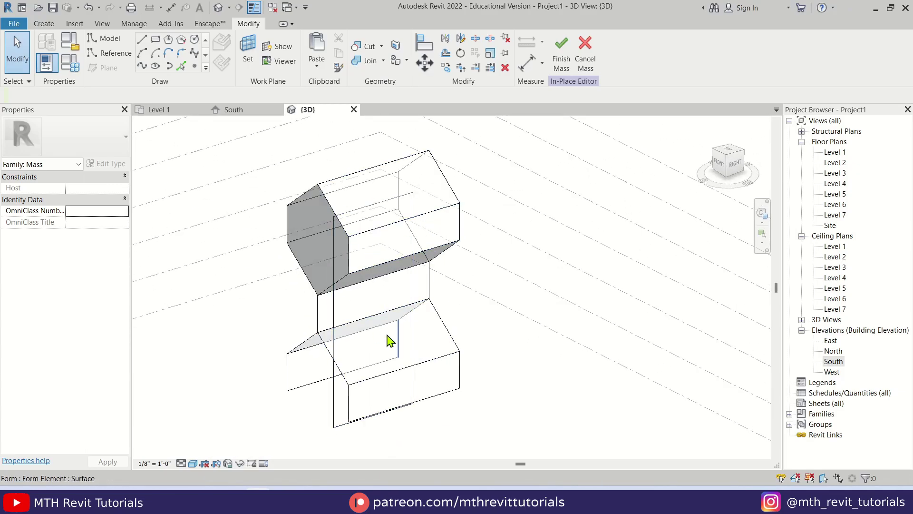
scroll(410, 286, "up", 2)
left_click(417, 286)
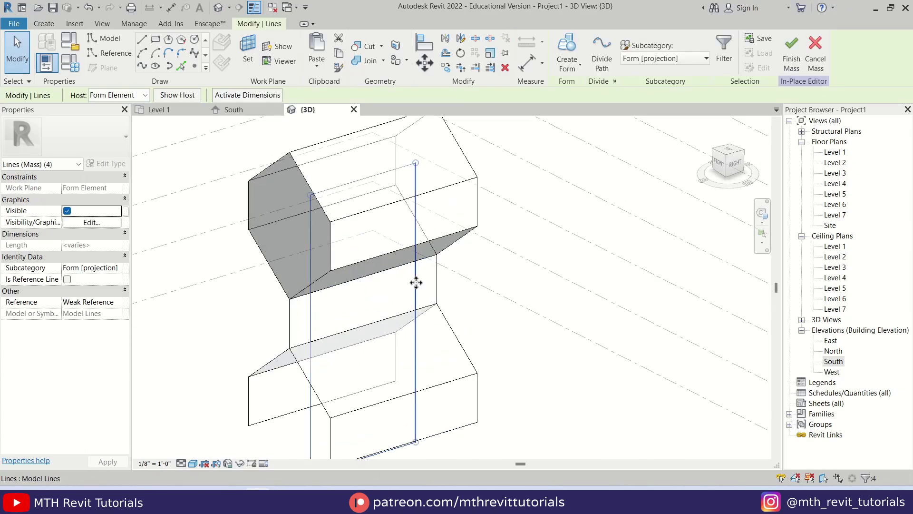
left_click(576, 66)
left_click(587, 118)
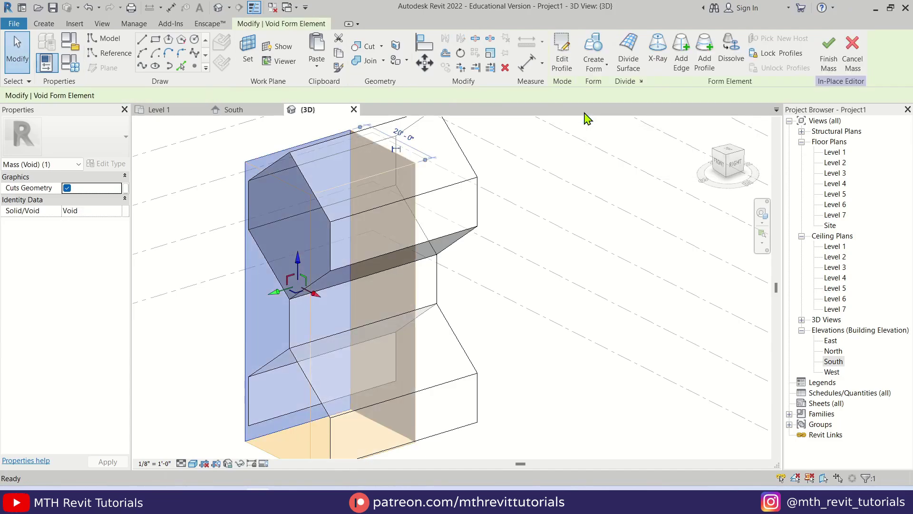
Step: Stretch the void's face across the full depth of the mass, to about 61' deep
scroll(471, 239, "down", 4)
mouse_move(471, 239)
middle_mouse_down("shift")
mouse_move(512, 228)
mouse_move(472, 224)
middle_mouse_up("shift")
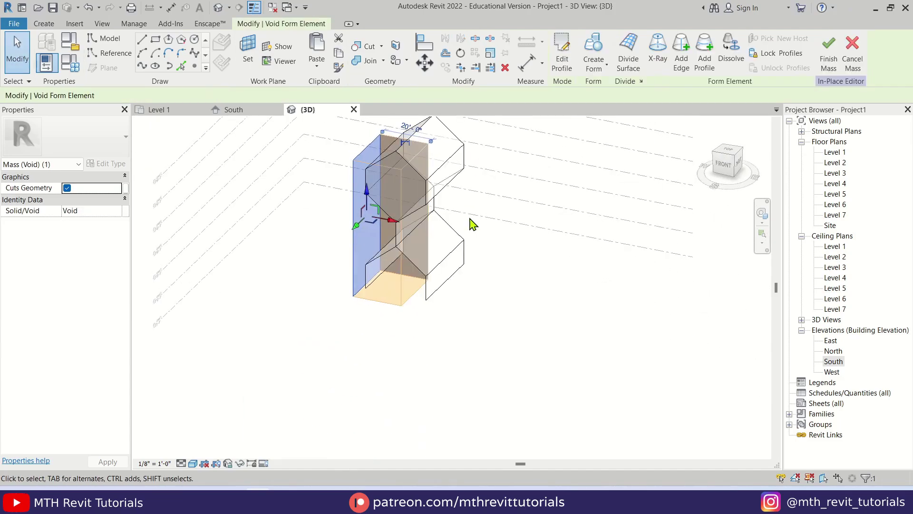
scroll(473, 223, "up", 2)
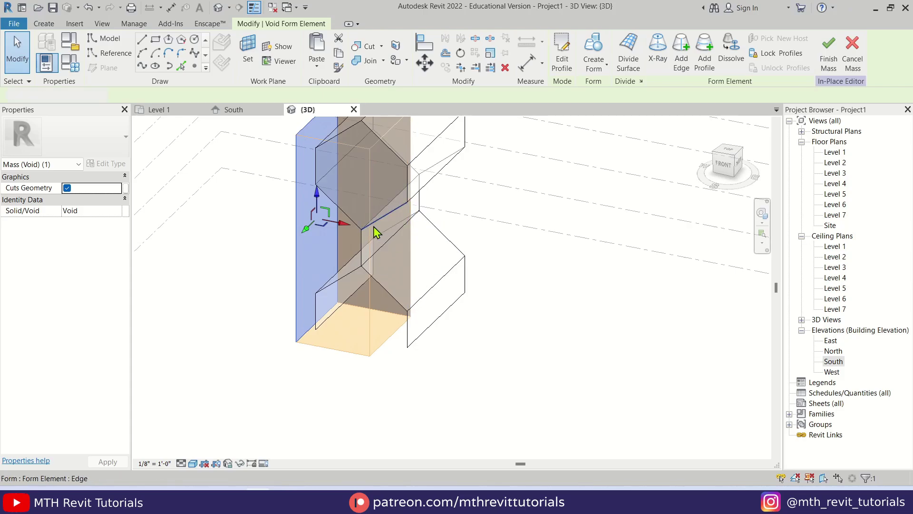
key("Escape")
scroll(407, 264, "up", 2)
middle_click_drag(398, 281, 412, 286, "shift")
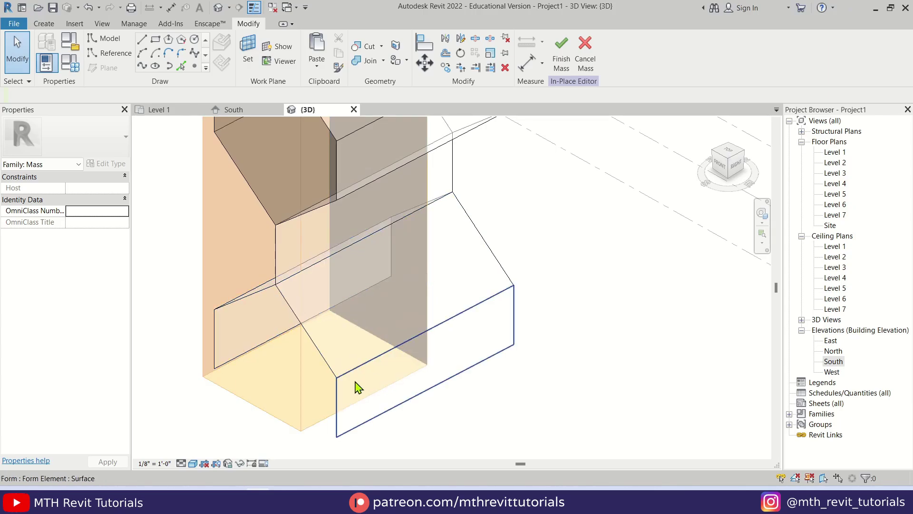
left_click(379, 397)
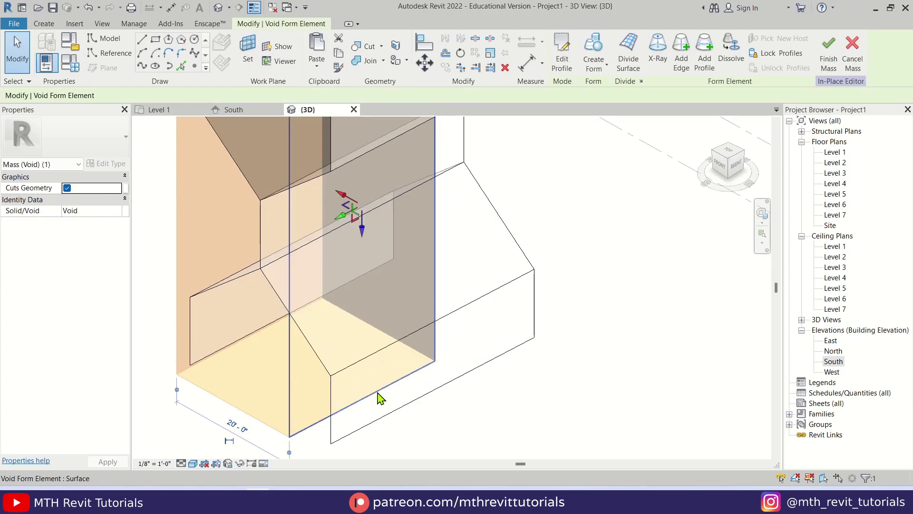
scroll(375, 352, "down", 2)
left_click_drag(349, 275, 478, 337)
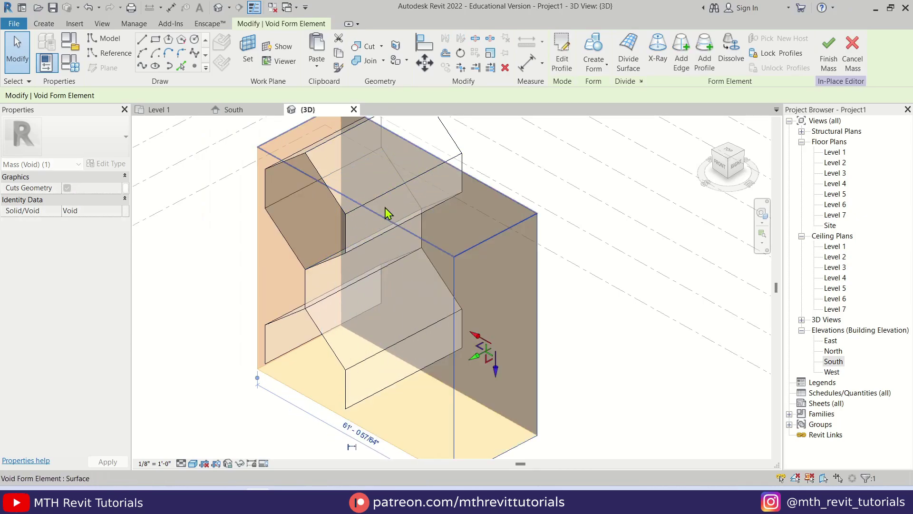
key("Escape")
Step: Cut the upper solid and the middle and lower surface forms with the void
middle_click_drag(296, 306, 418, 261, "shift")
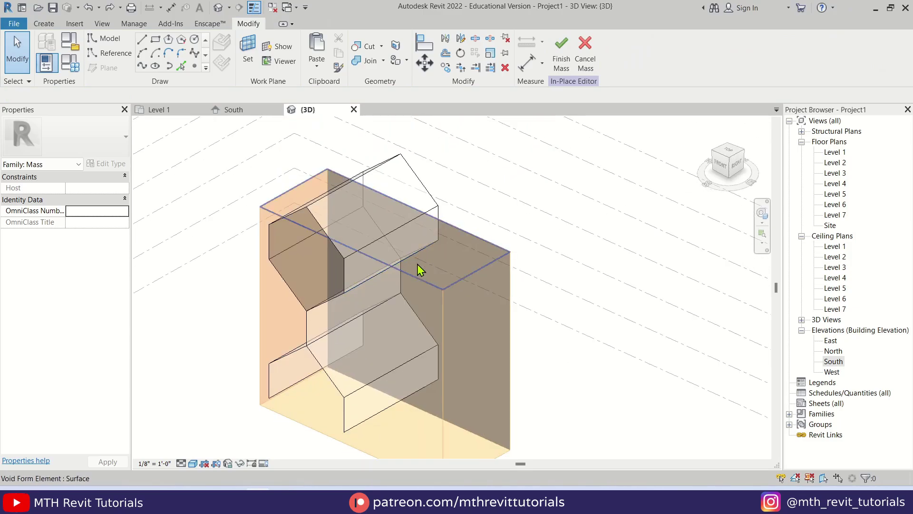
left_click(373, 51)
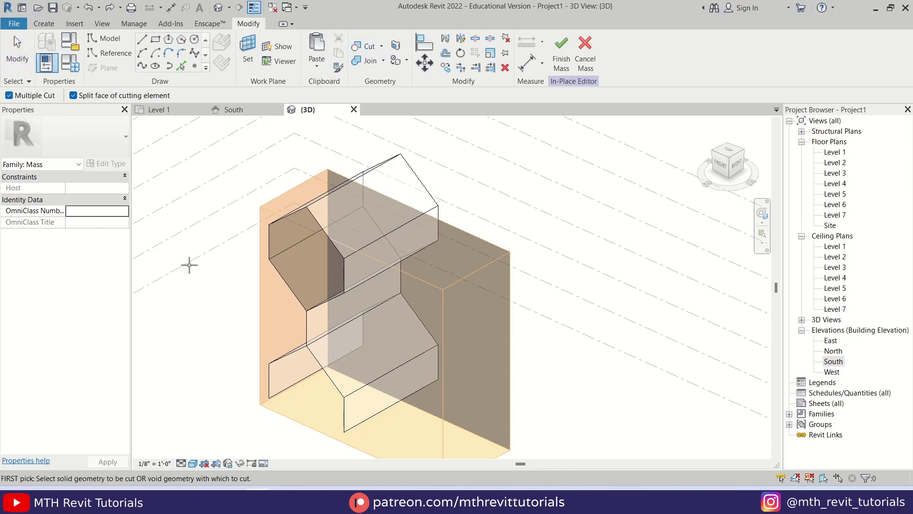
left_click(481, 236)
left_click(427, 189)
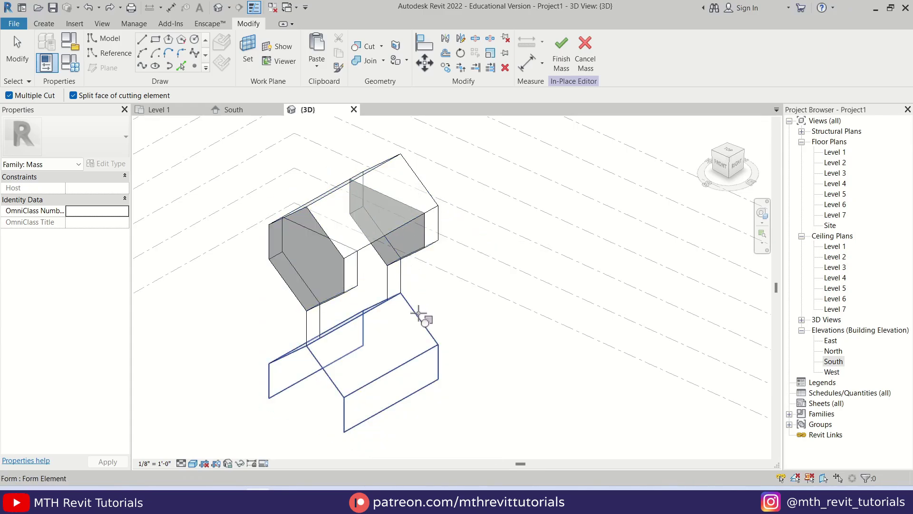
key("Escape")
middle_click_drag(428, 373, 321, 311, "shift")
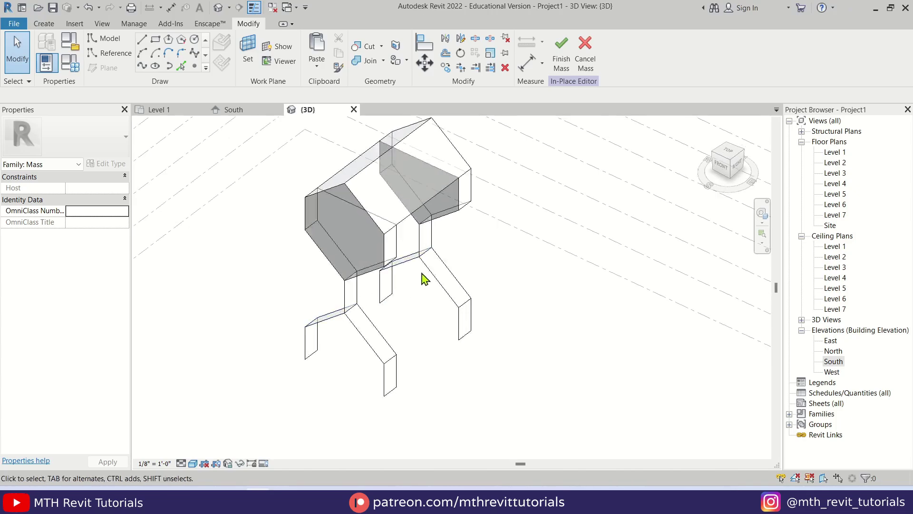
Step: Finish the in-place mass and dismiss the mixed geometry warning
left_click(567, 69)
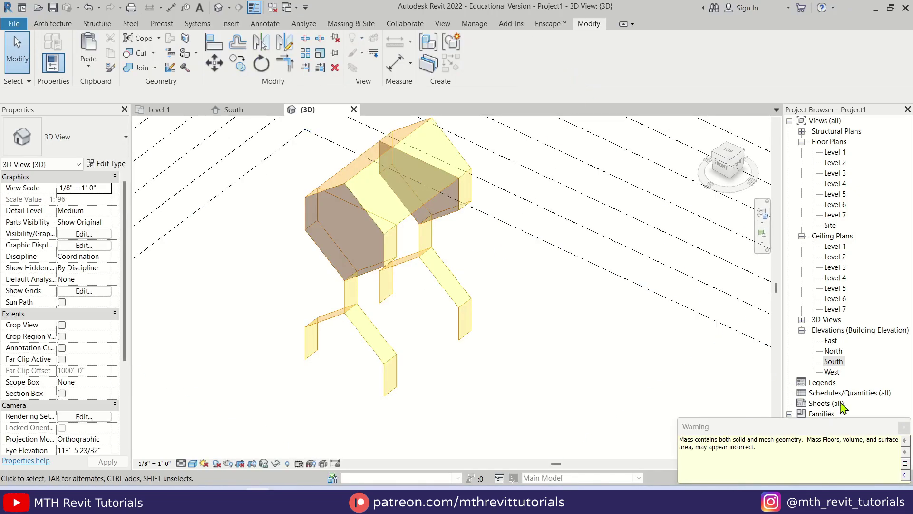
left_click(904, 427)
middle_click_drag(544, 318, 401, 335, "shift")
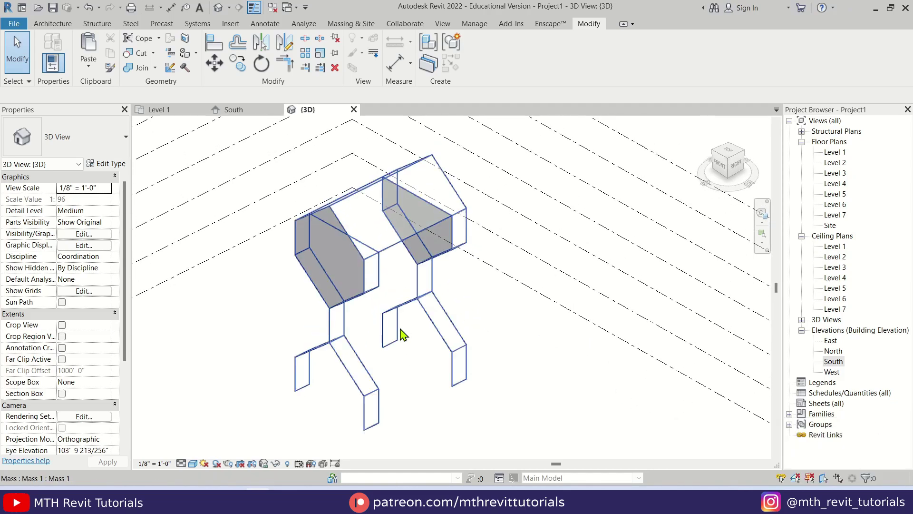
Step: Start a Wall by Face and duplicate the Generic - 8" wall type as Generic - 1' - 6"
left_click(64, 26)
left_click(49, 66)
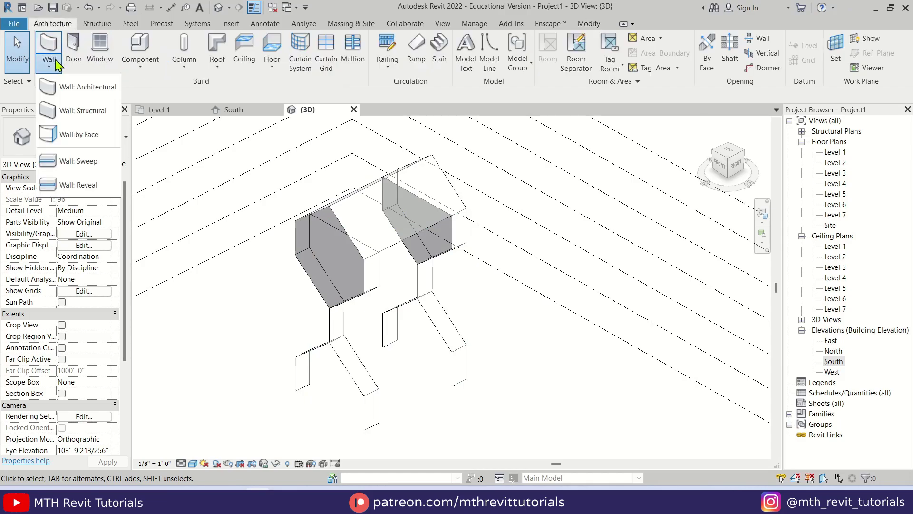
left_click(97, 143)
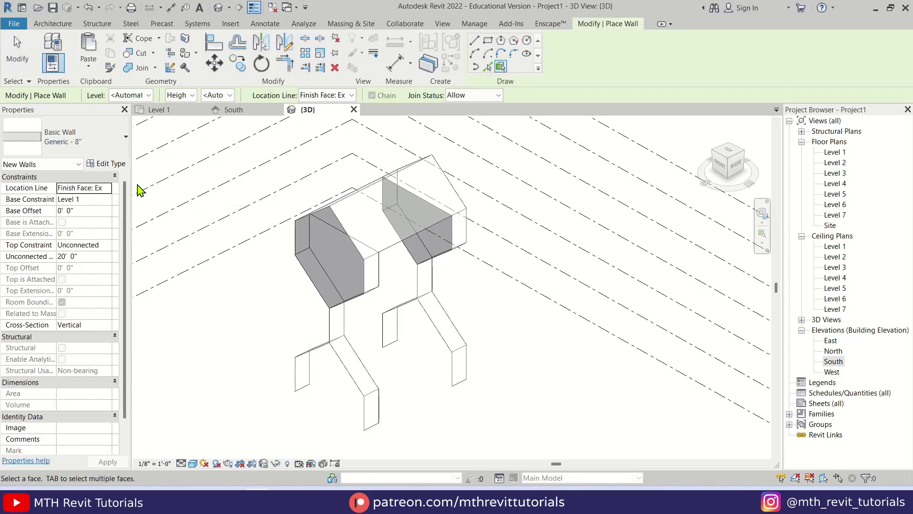
left_click(114, 164)
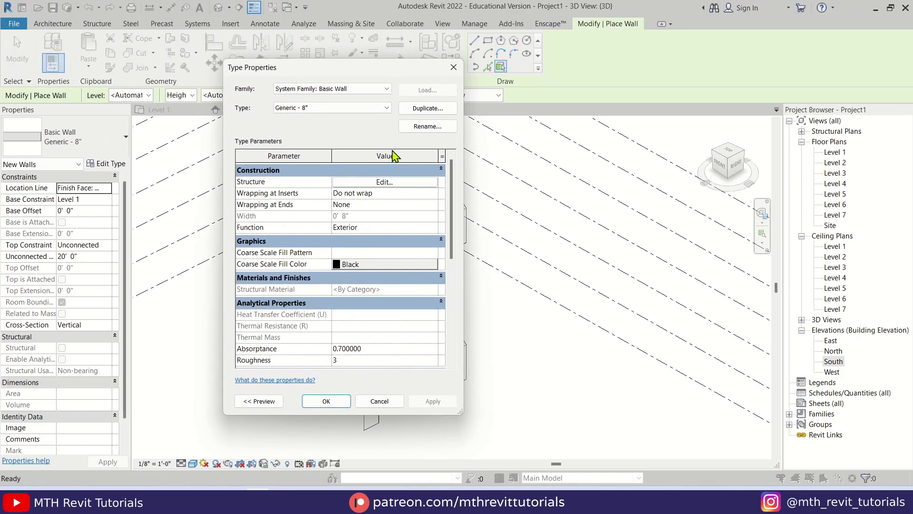
left_click(428, 108)
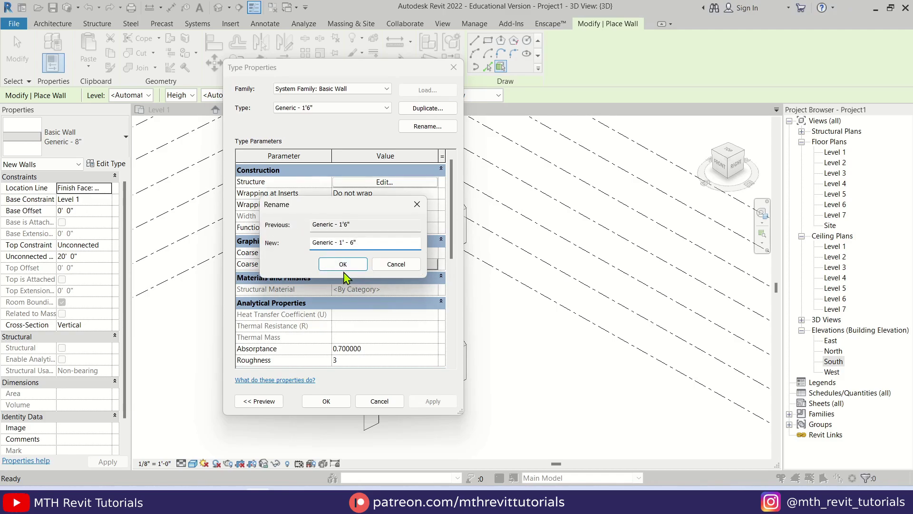
left_click(351, 268)
Step: Set the new wall type's structure layer thickness to match its type name and apply the type
left_click(379, 182)
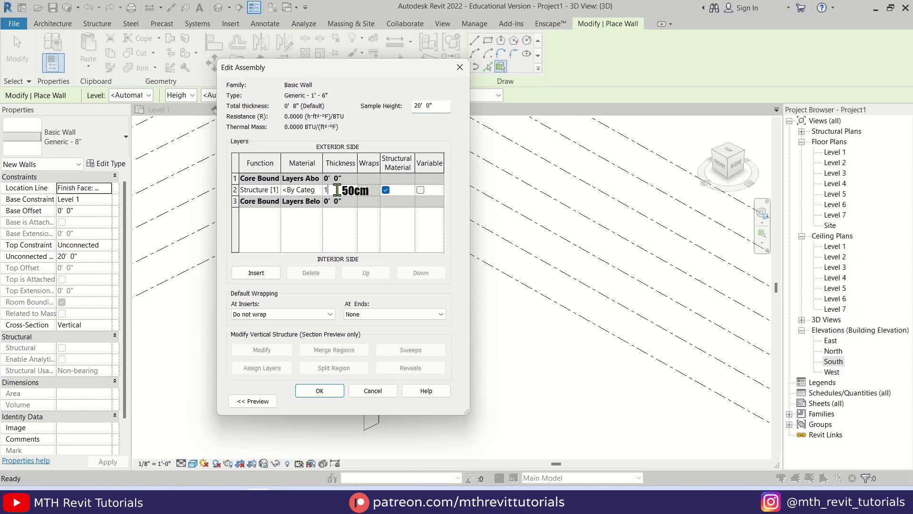
left_click(317, 390)
left_click(324, 401)
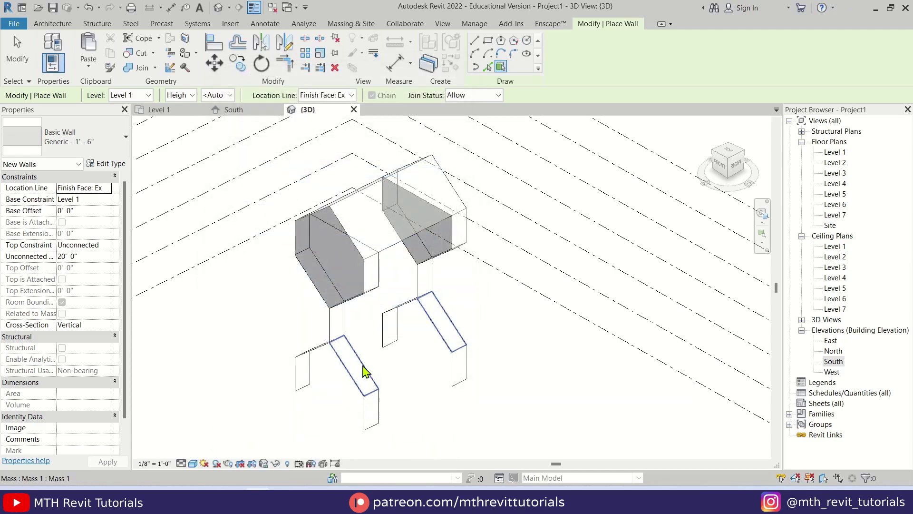
Step: Place face walls on the top slopes and left vertical faces of the upper mass form, accepting the wall join warning
scroll(362, 299, "up", 2)
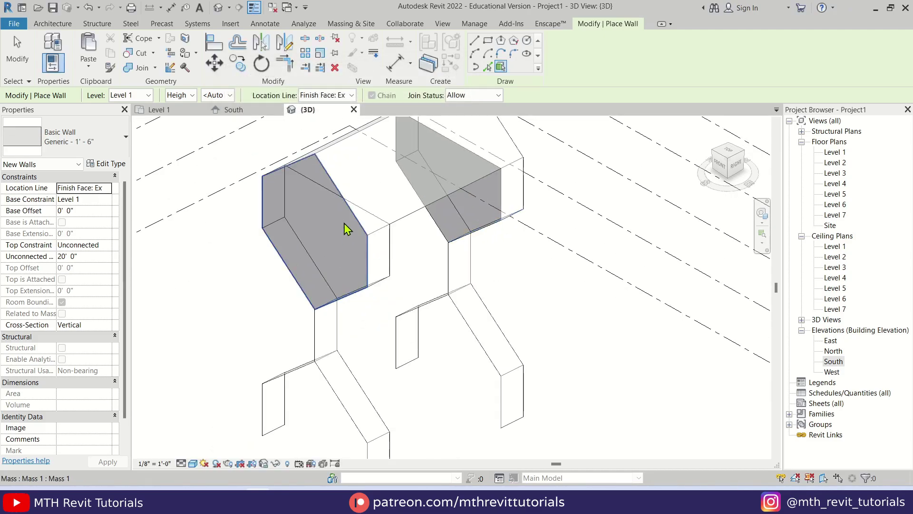
scroll(333, 266, "down", 2)
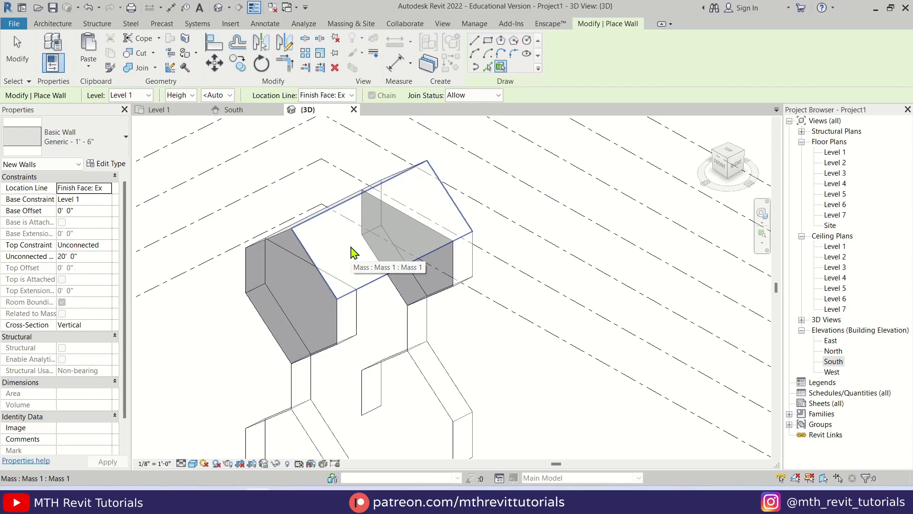
middle_click_drag(300, 281, 387, 286, "shift")
scroll(367, 234, "up", 3)
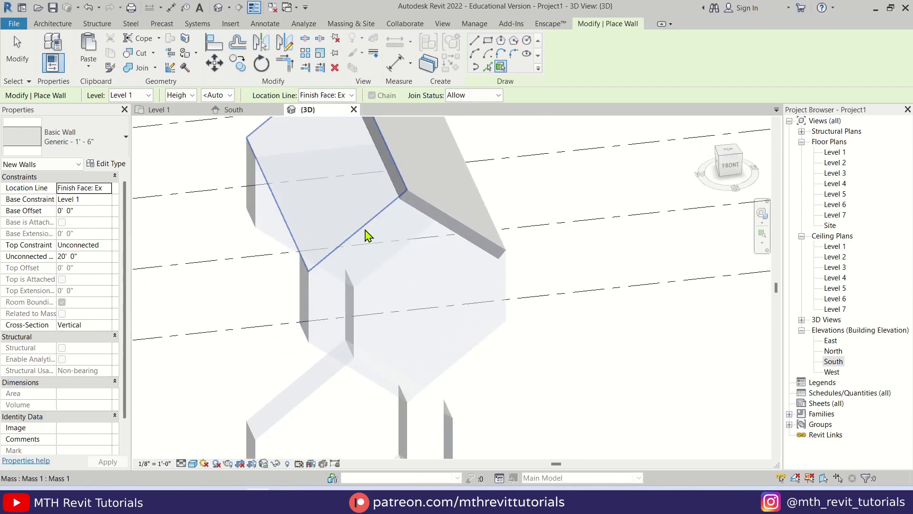
left_click(309, 301)
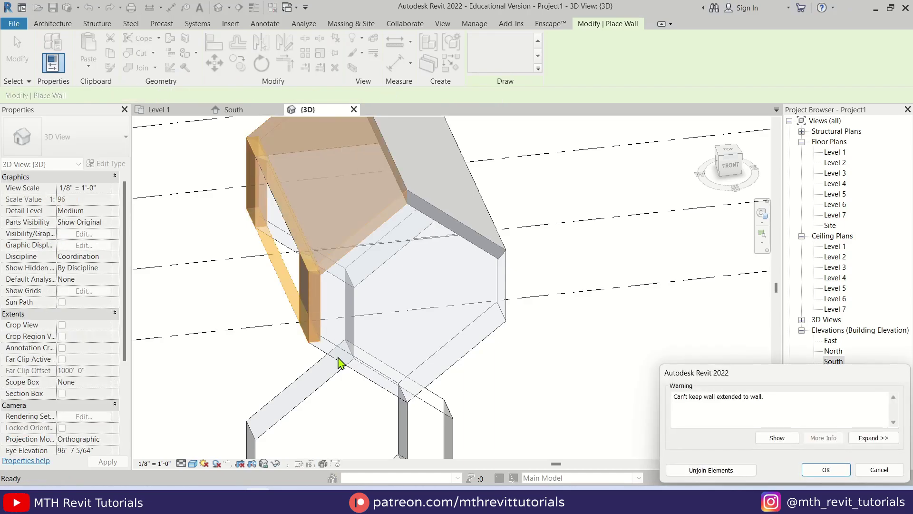
left_click(827, 472)
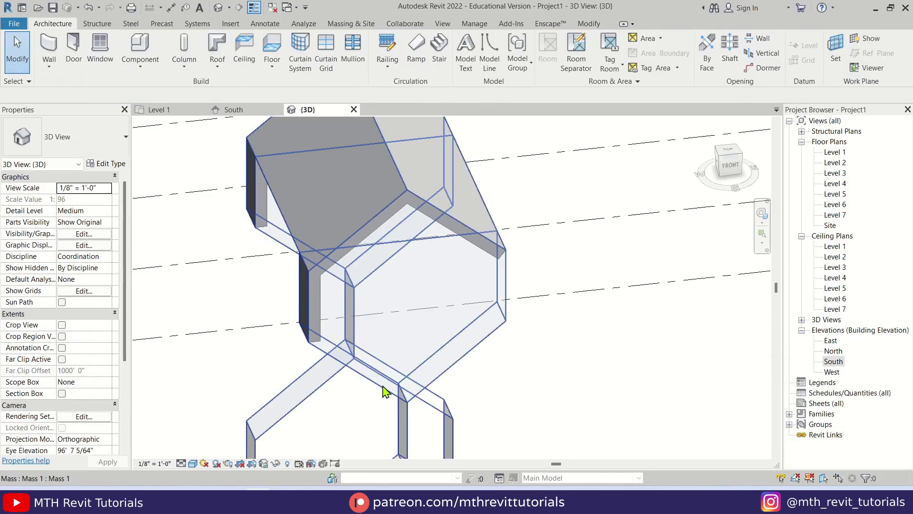
Step: Place Generic - 1' - 6" face walls on the lower left slopes and right vertical faces of the upper mass form, accepting the join warning
middle_click_drag(375, 390, 320, 377, "shift")
left_click(49, 66)
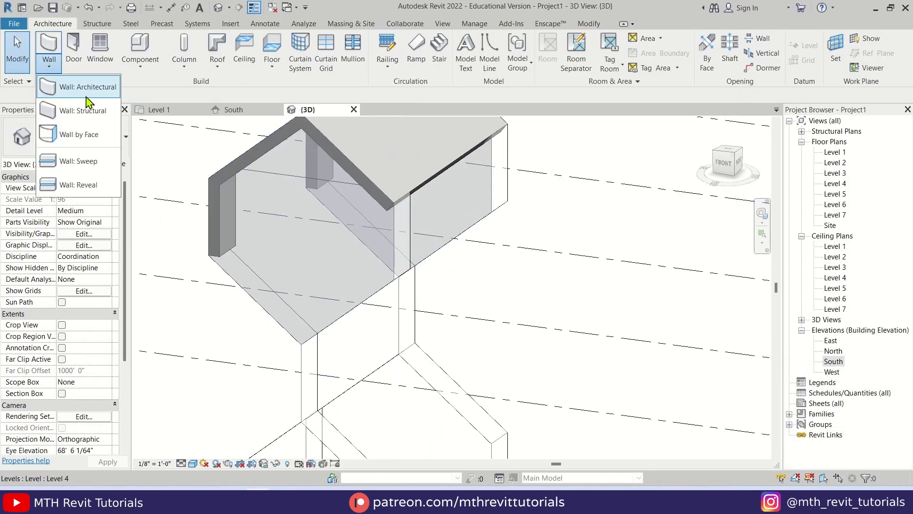
left_click(79, 134)
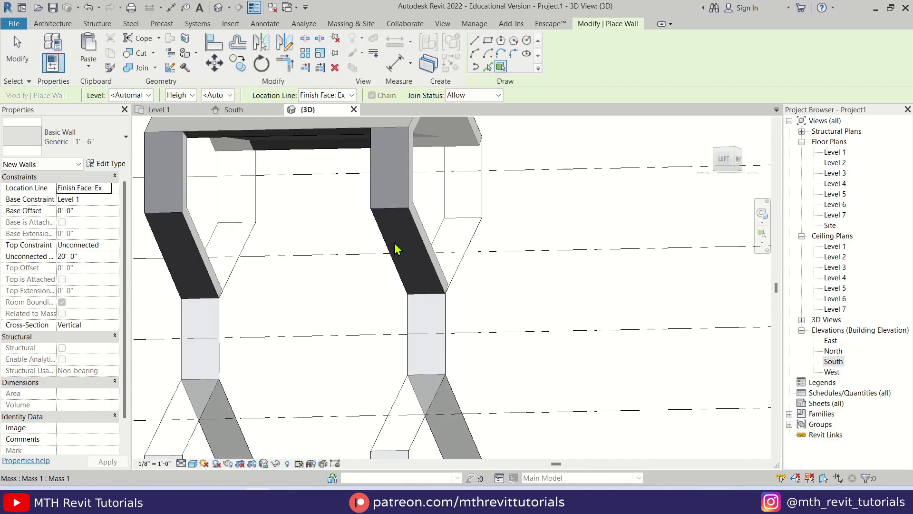
middle_click_drag(389, 264, 286, 259, "shift")
left_click(282, 261)
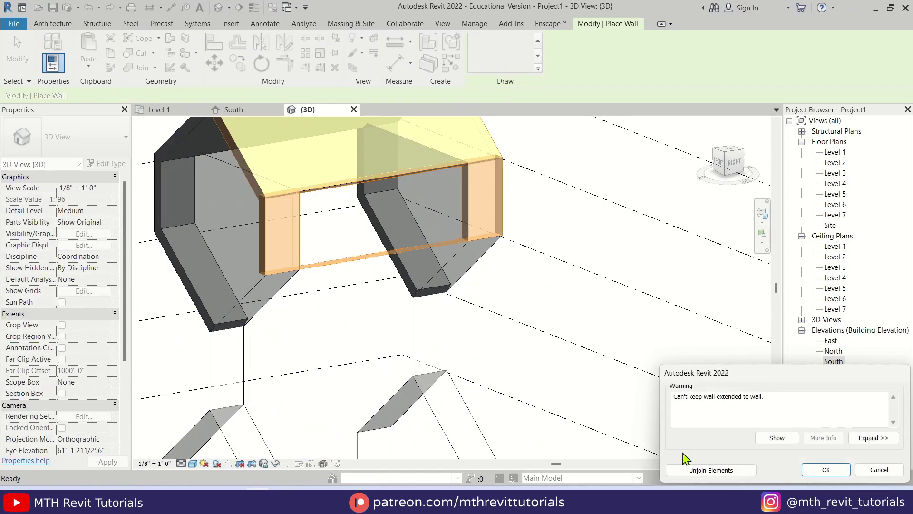
left_click(826, 469)
key("Escape")
key("Escape")
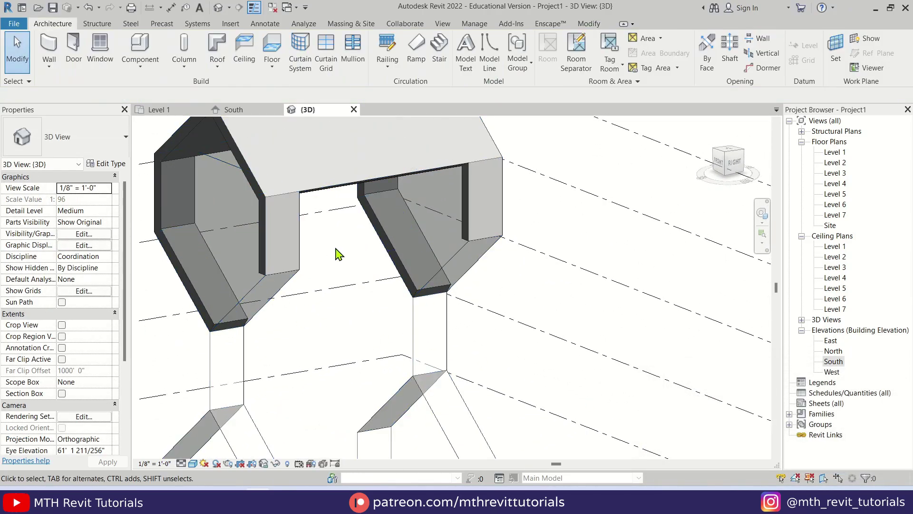
Step: Place face walls on the upper form's remaining lower slopes and on the slopes and legs of the lower mass form
right_click(337, 250)
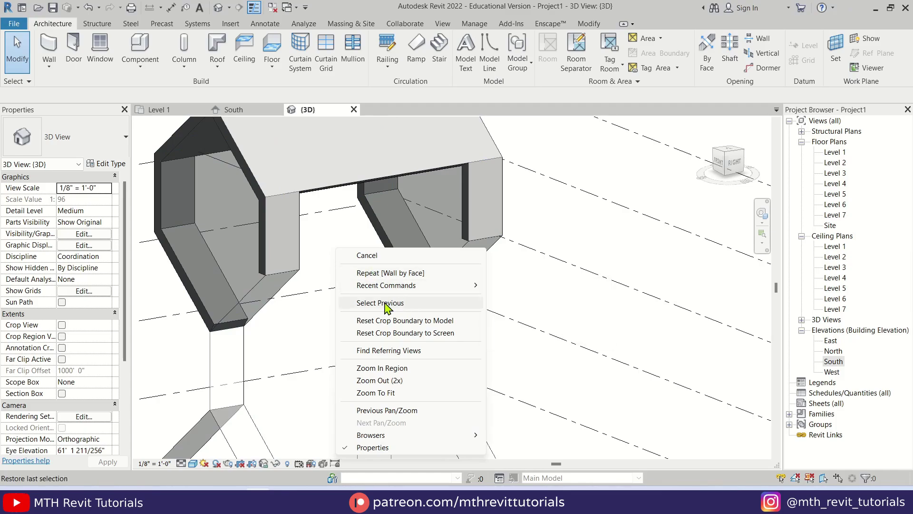
mouse_move(395, 289)
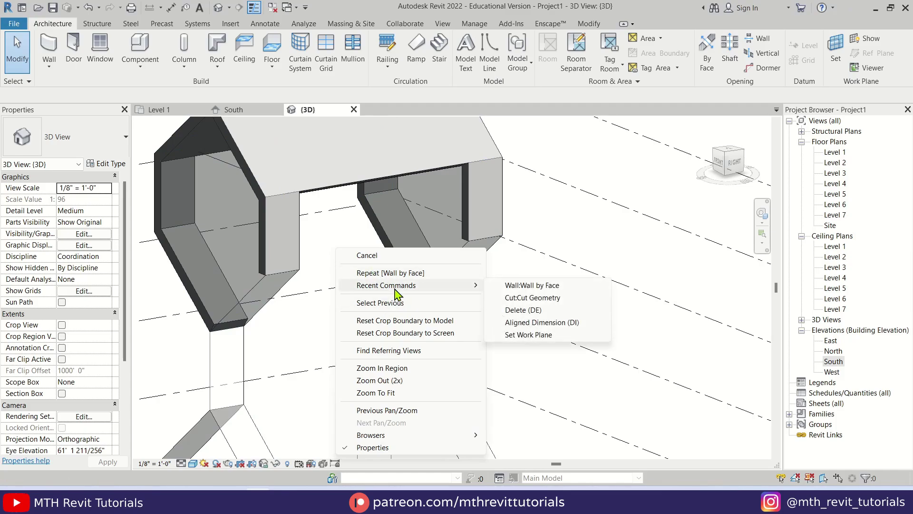
left_click(551, 285)
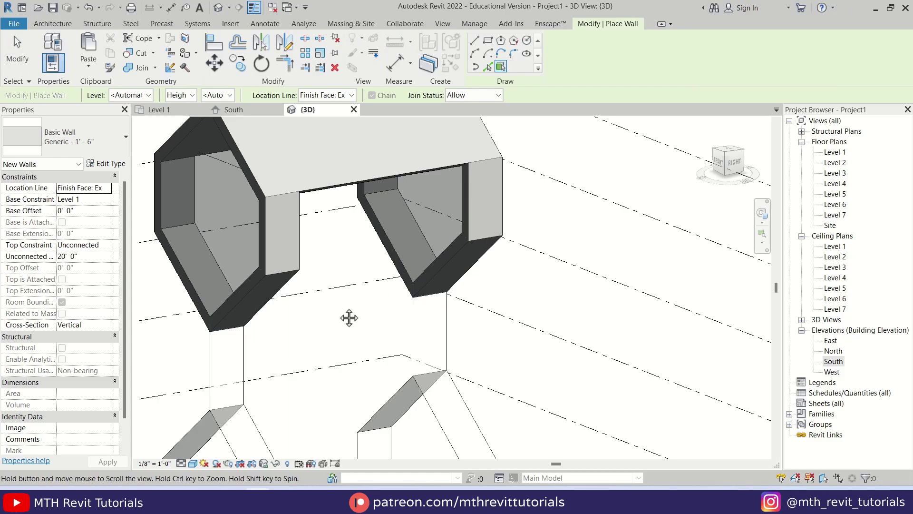
middle_click_drag(351, 315, 426, 291)
left_click(391, 284)
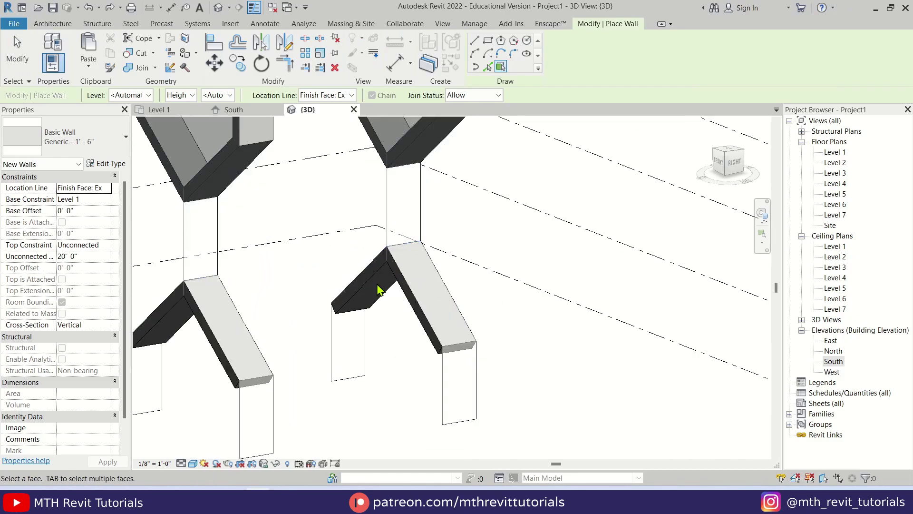
left_click(347, 343)
scroll(324, 369, "down", 2)
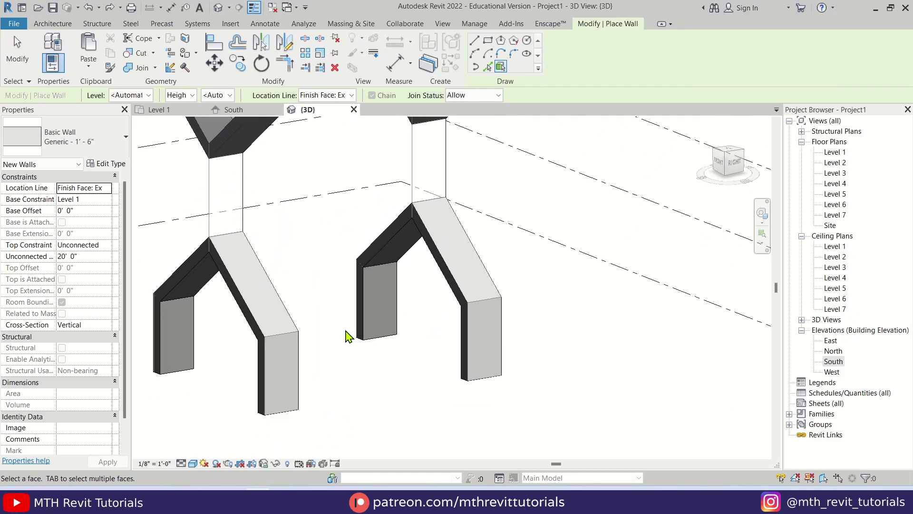
Step: Set the location line to Wall Centerline and place a face wall on the vertical face connecting the upper and lower forms
middle_click_drag(347, 334, 382, 350, "shift")
scroll(373, 244, "up", 5)
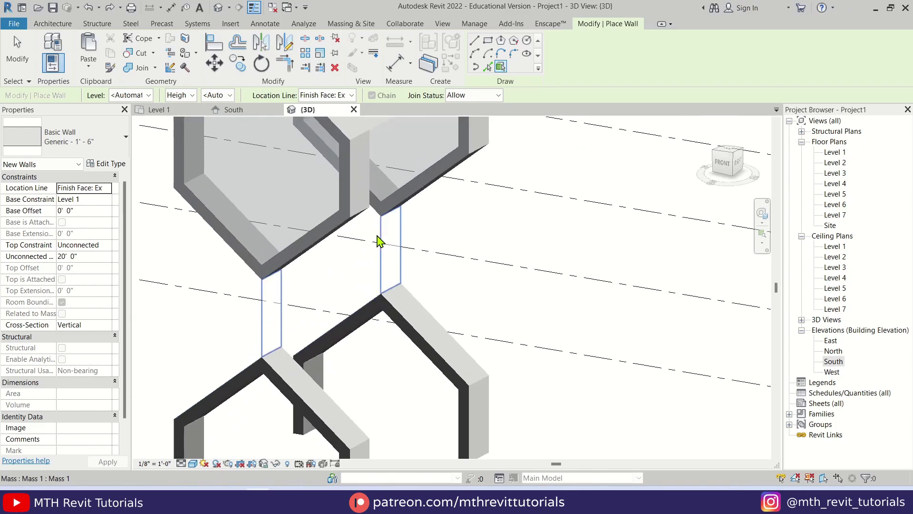
left_click(351, 95)
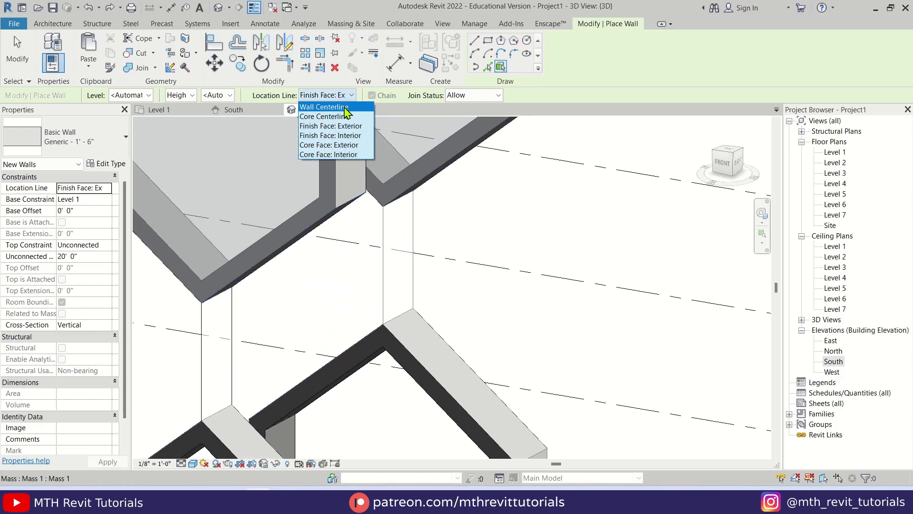
left_click(334, 107)
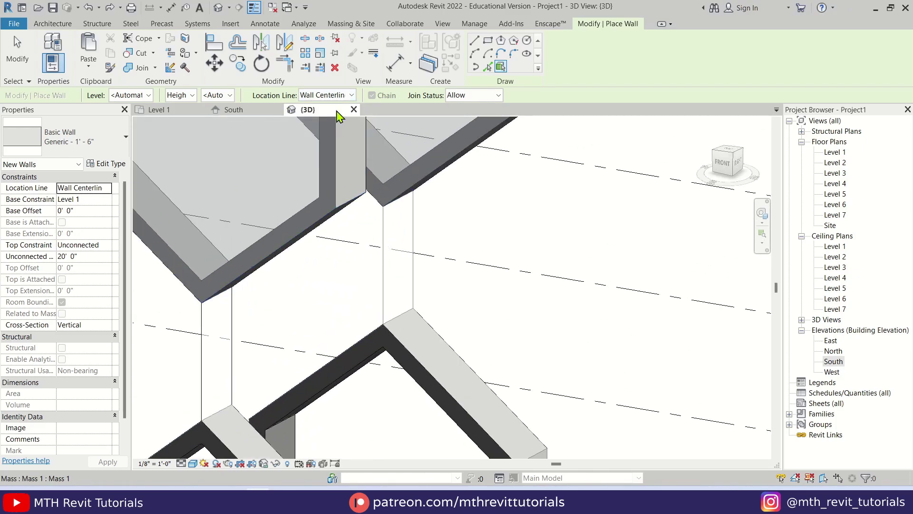
left_click(386, 233)
key("Escape")
scroll(465, 241, "down", 5)
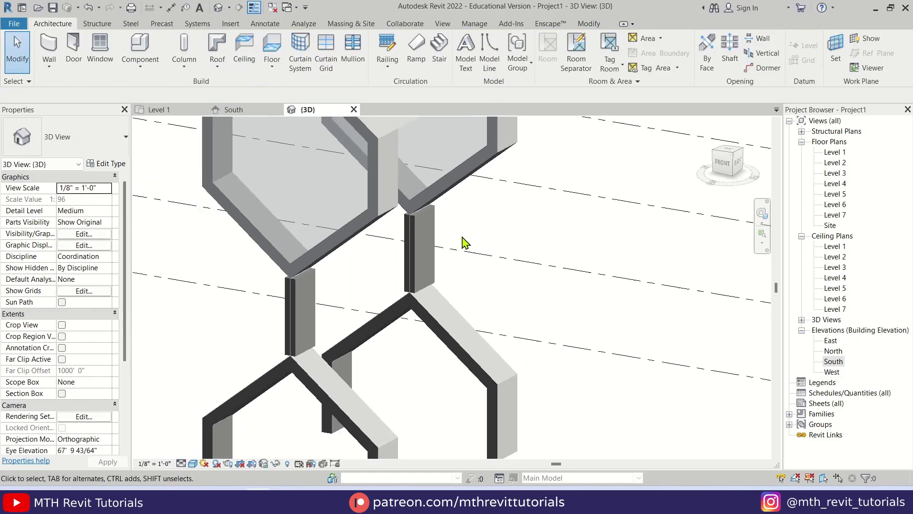
middle_click_drag(465, 241, 447, 275, "shift")
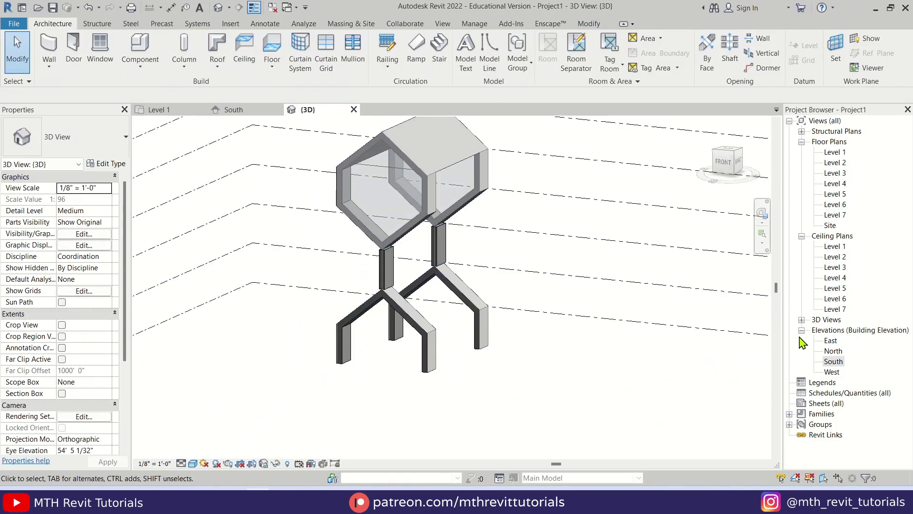
Step: In the South elevation, extend the connecting wall's top and base so they overlap the sloped walls above and below
double_click(838, 366)
scroll(403, 342, "up", 2)
scroll(312, 297, "up", 3)
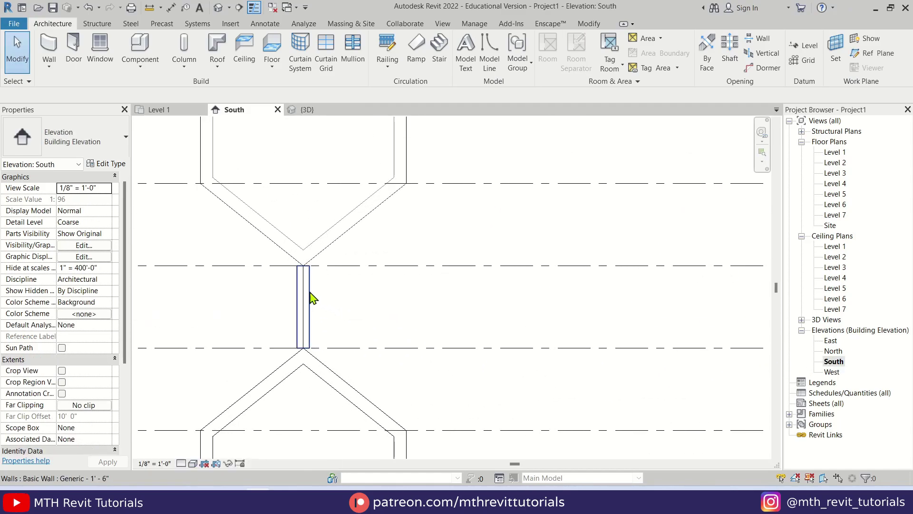
left_click(309, 293)
left_click_drag(302, 256, 301, 234)
left_click_drag(303, 383, 302, 402)
left_click(326, 376)
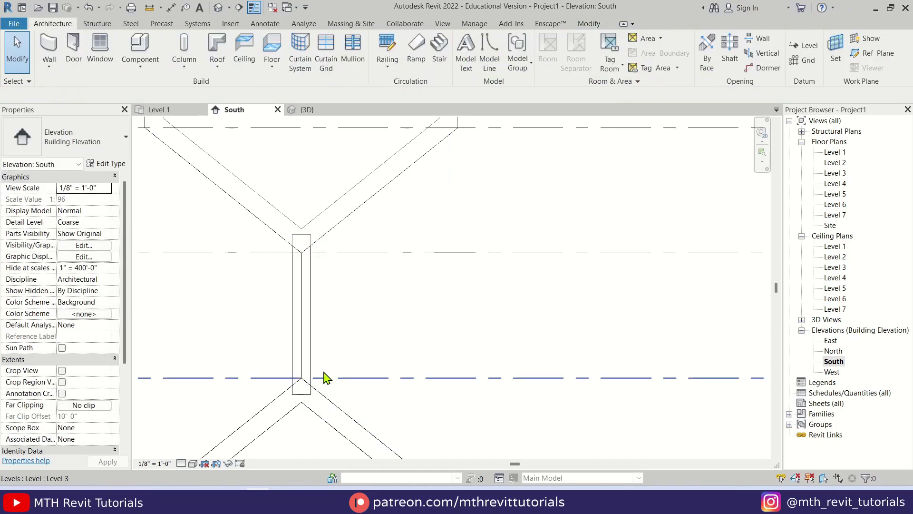
Step: Join the connecting wall's geometry with the two sloped walls above it
left_click(594, 27)
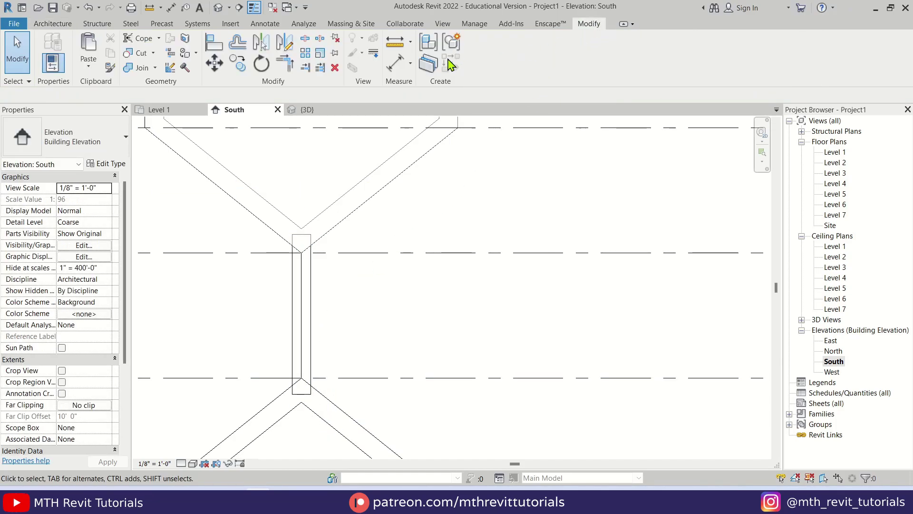
left_click(141, 67)
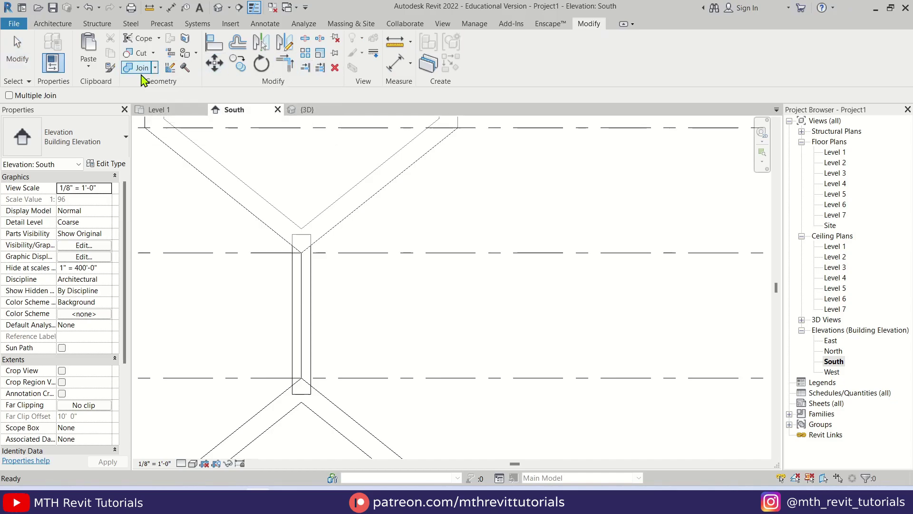
left_click(312, 222)
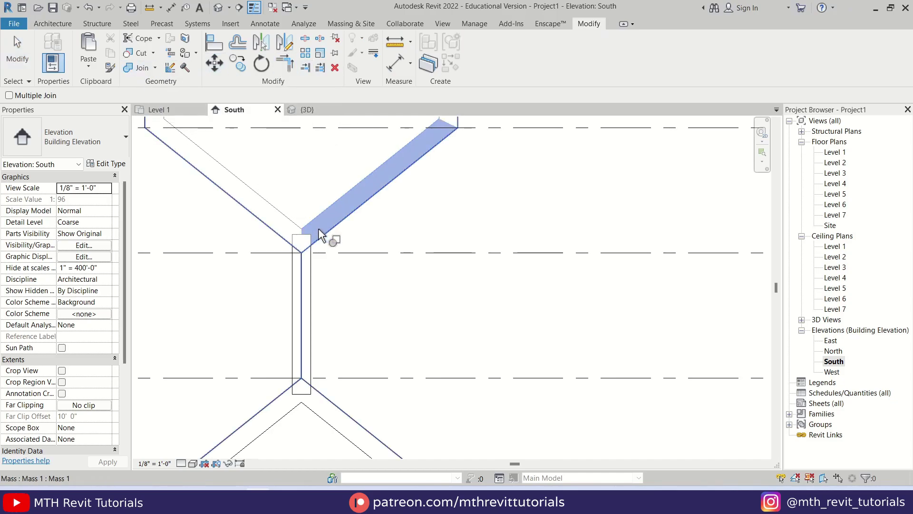
left_click(314, 286)
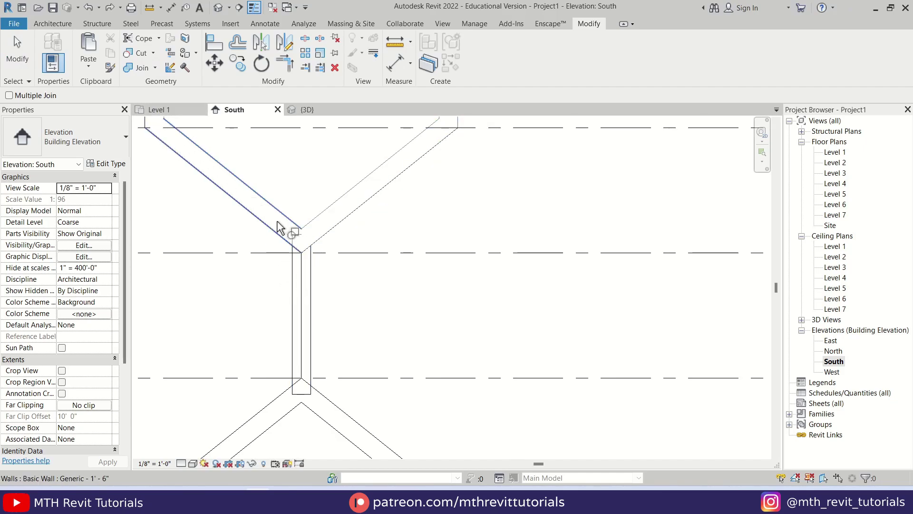
left_click(280, 229)
left_click(299, 292)
Step: Join the connecting wall's geometry with the two sloped walls below it
middle_click_drag(346, 308, 353, 246)
left_click(351, 352)
left_click(322, 296)
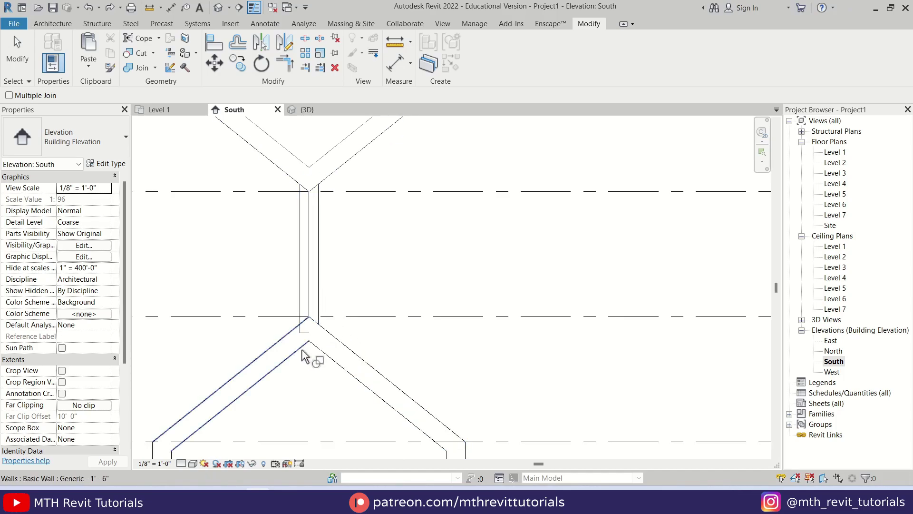
left_click(300, 354)
key("Escape")
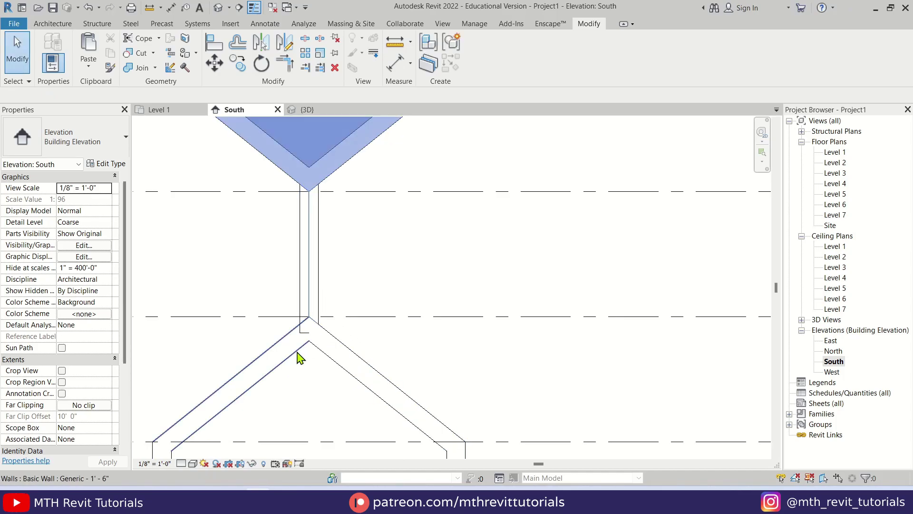
Step: Return to the 3D view and switch the mass display to Show Mass by View Settings
left_click(217, 9)
middle_click_drag(290, 358, 355, 368, "shift")
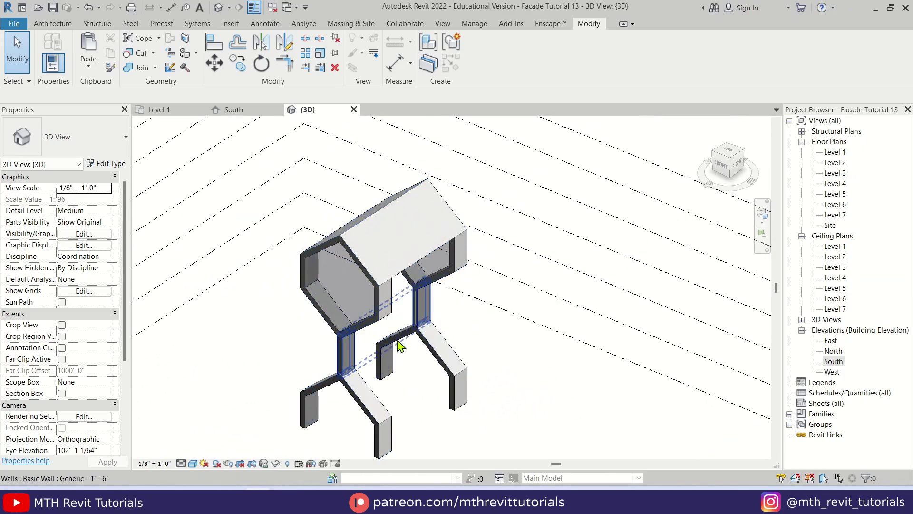
middle_click_drag(401, 342, 371, 272, "shift")
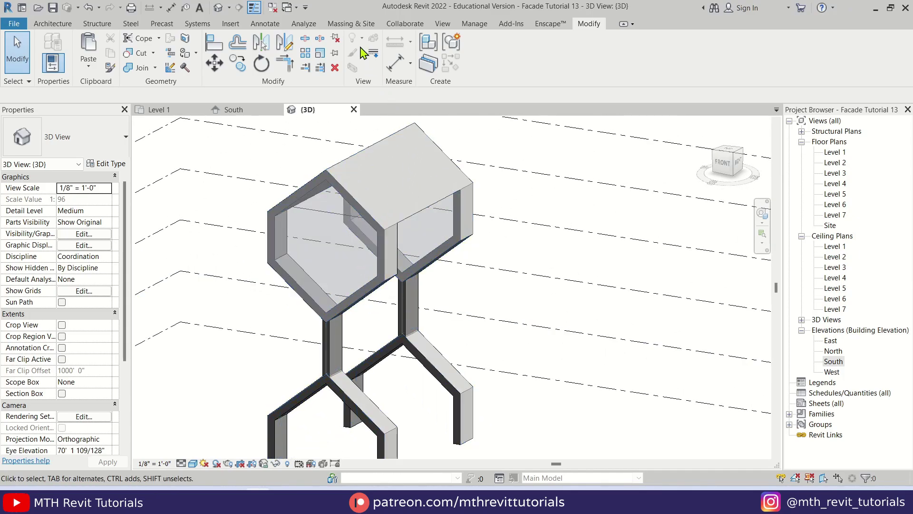
left_click(356, 27)
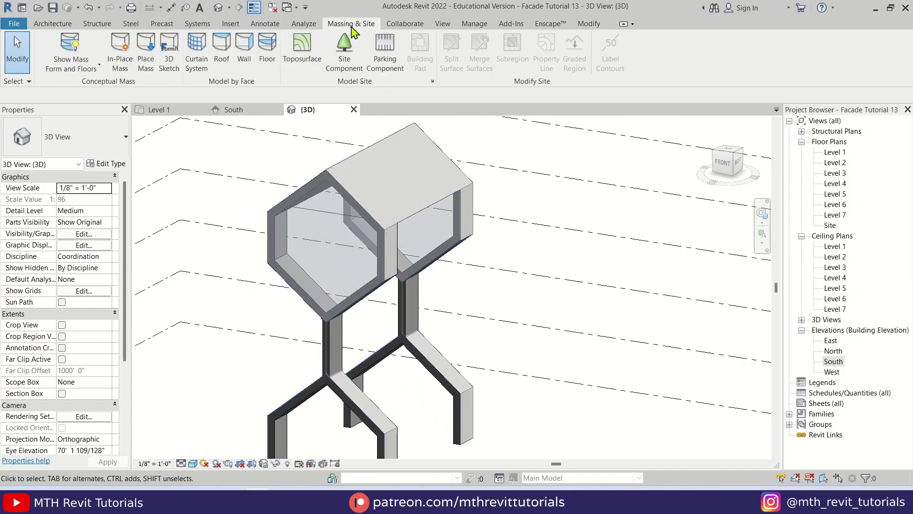
left_click(89, 51)
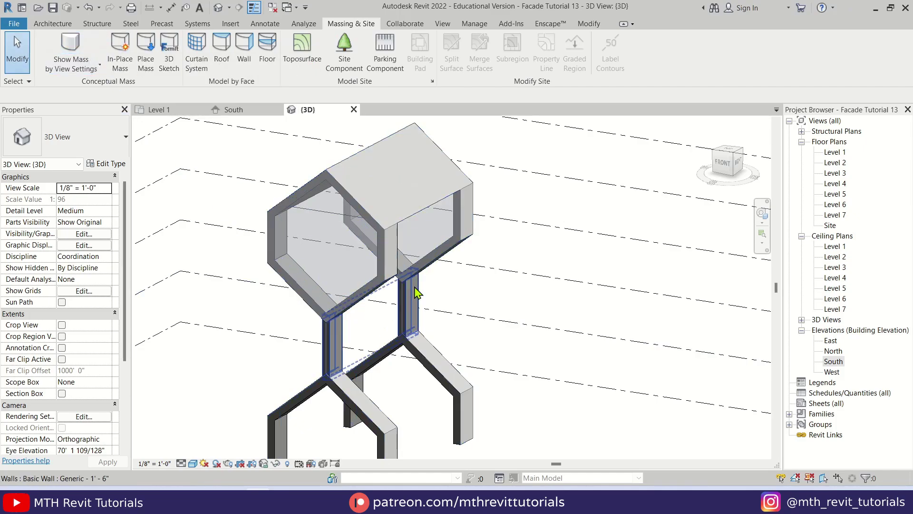
scroll(291, 289, "up", 5)
scroll(279, 271, "down", 3)
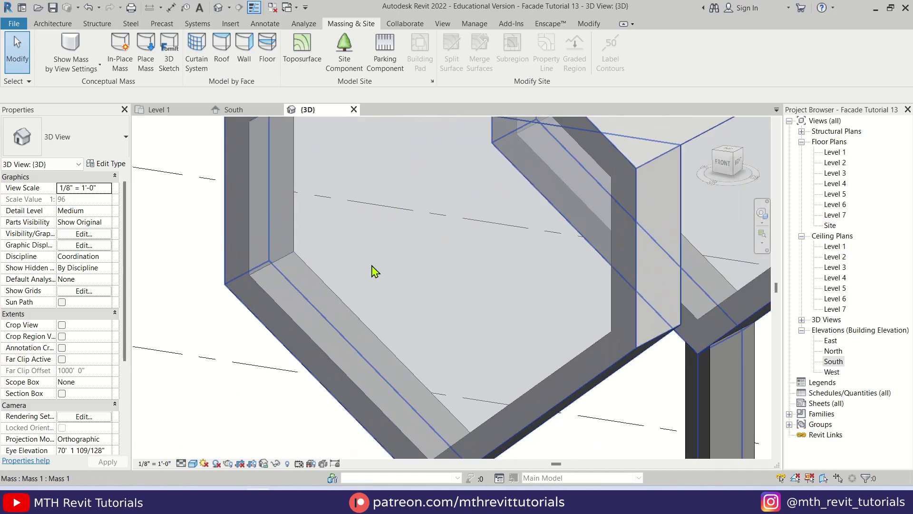
scroll(378, 270, "down", 1)
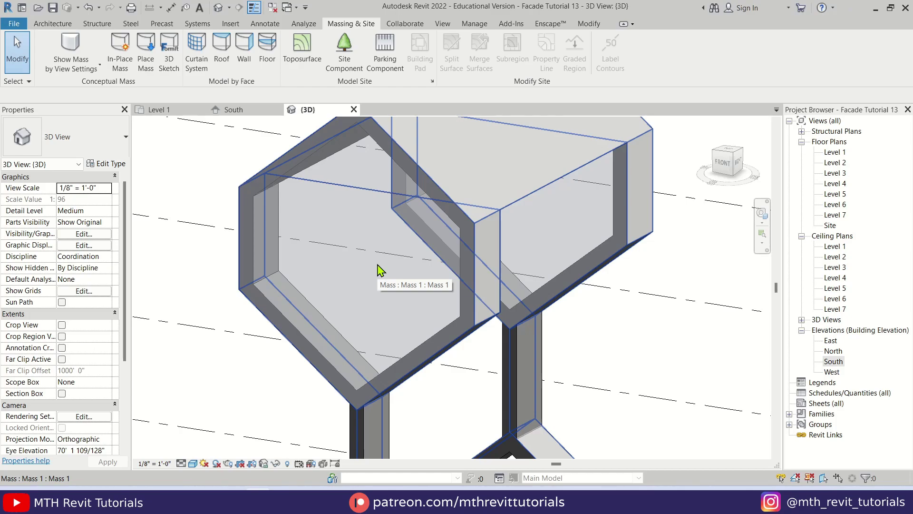
Step: Turn off the Mass category in the 3D view's Visibility/Graphic Overrides and apply the change
key("v")
key("g")
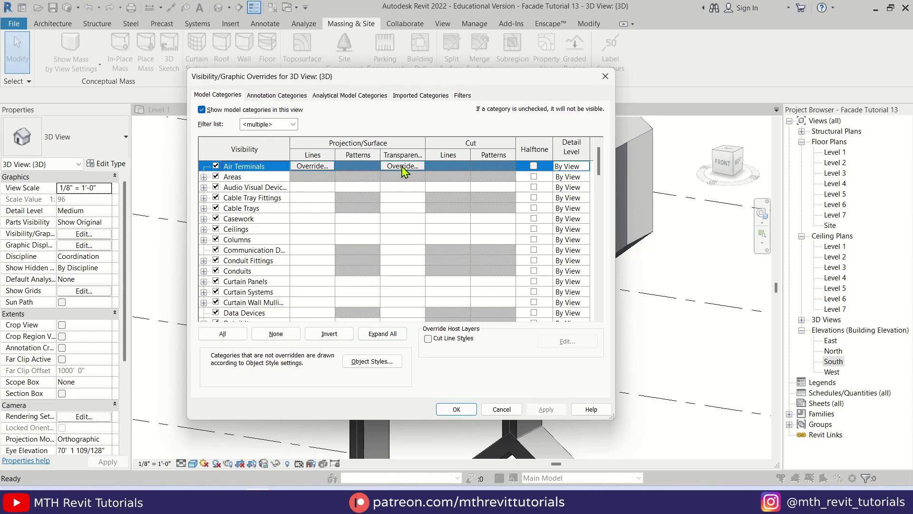
scroll(401, 171, "down", 5)
left_click(249, 272)
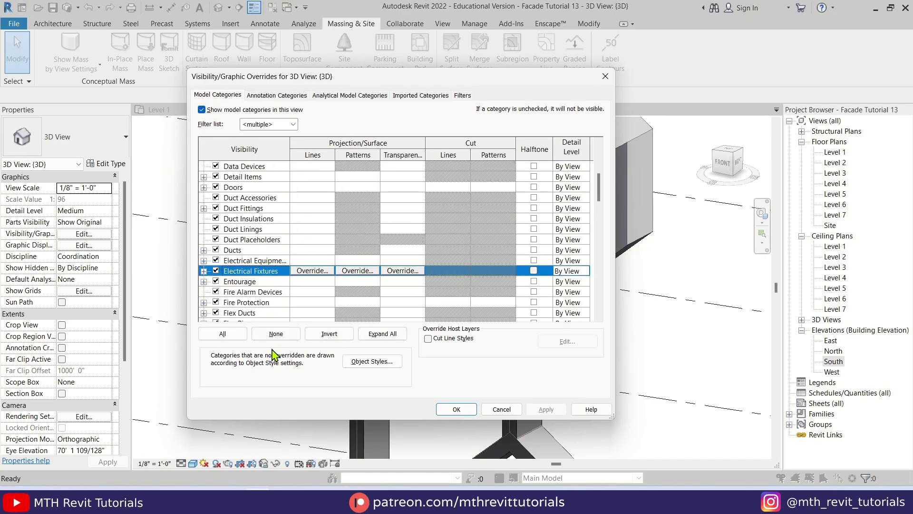
scroll(286, 314, "down", 4)
left_click(300, 302)
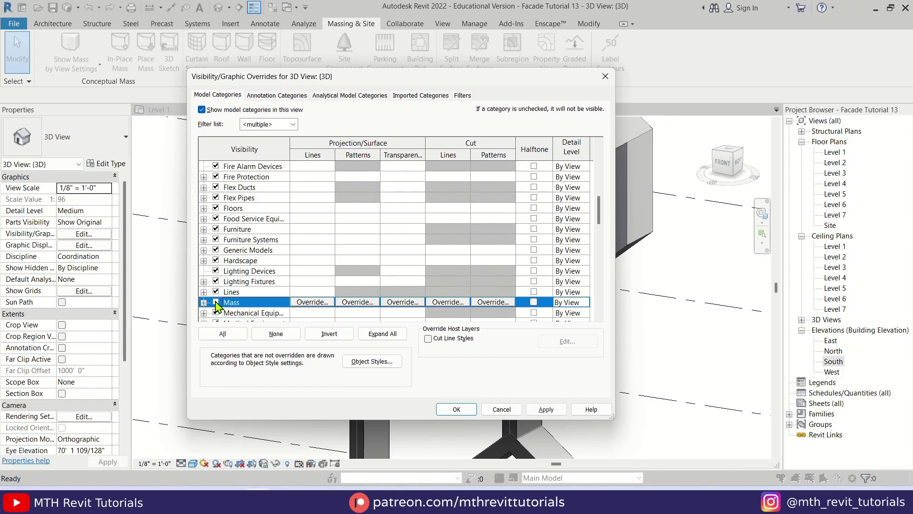
left_click(542, 410)
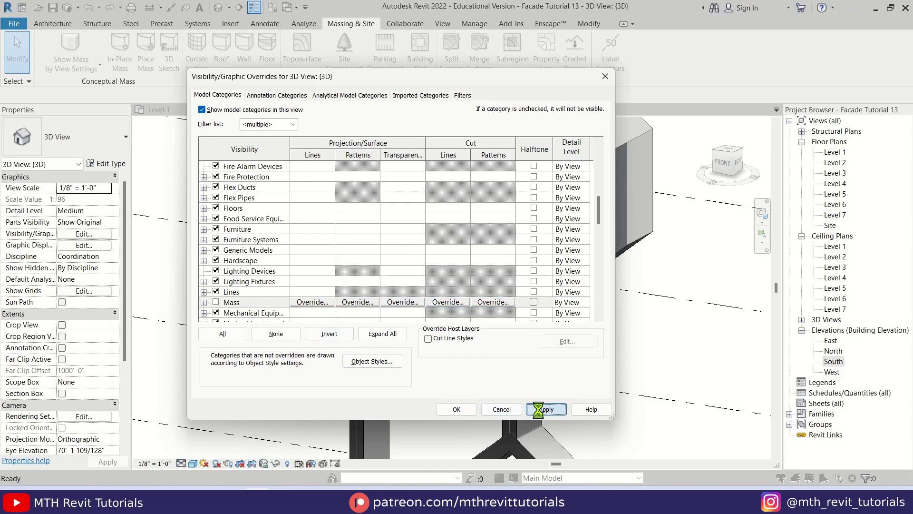
left_click(456, 410)
Step: Check the finished wall frame in 3D and open the Level 1 floor plan
scroll(323, 255, "down", 5)
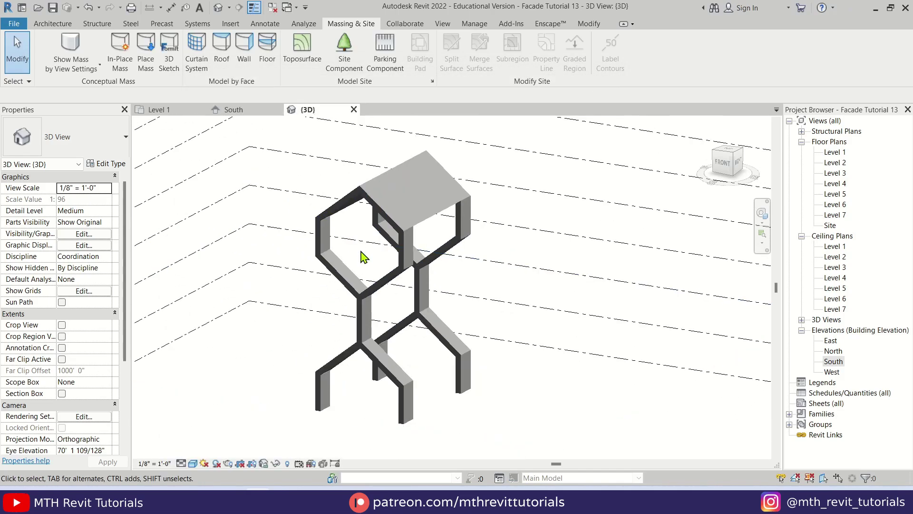
middle_click_drag(362, 255, 464, 326, "shift")
scroll(465, 326, "up", 4)
scroll(506, 192, "up", 3)
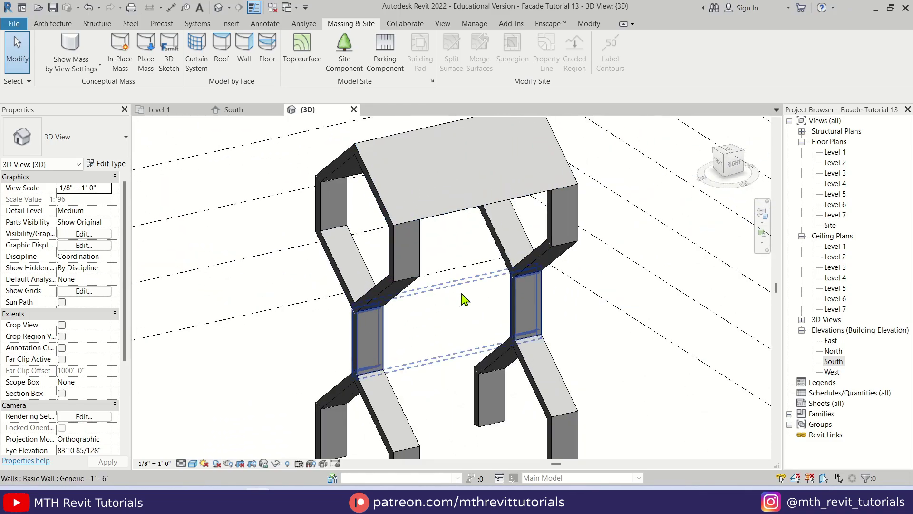
double_click(834, 153)
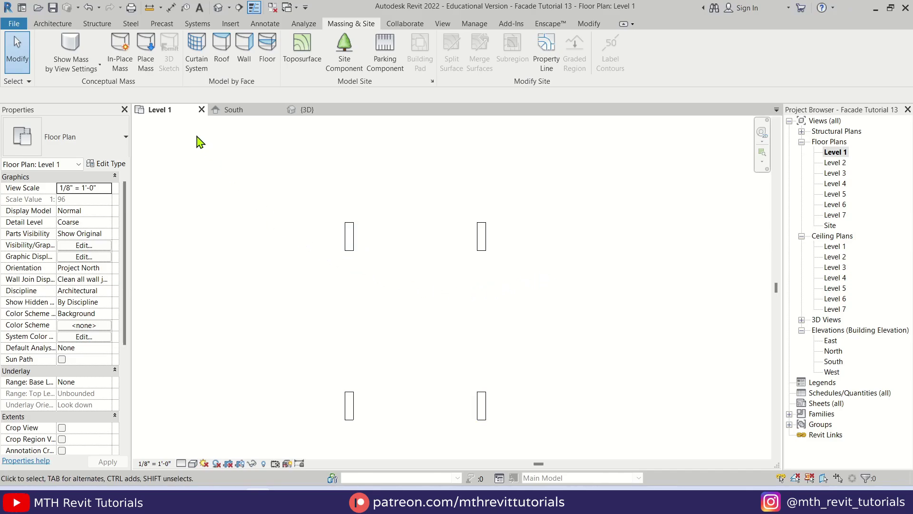
Step: Draw a Generic - 1' - 6" wall between the left pair of frame walls, with the location line set to Finish Face: Interior
left_click(58, 25)
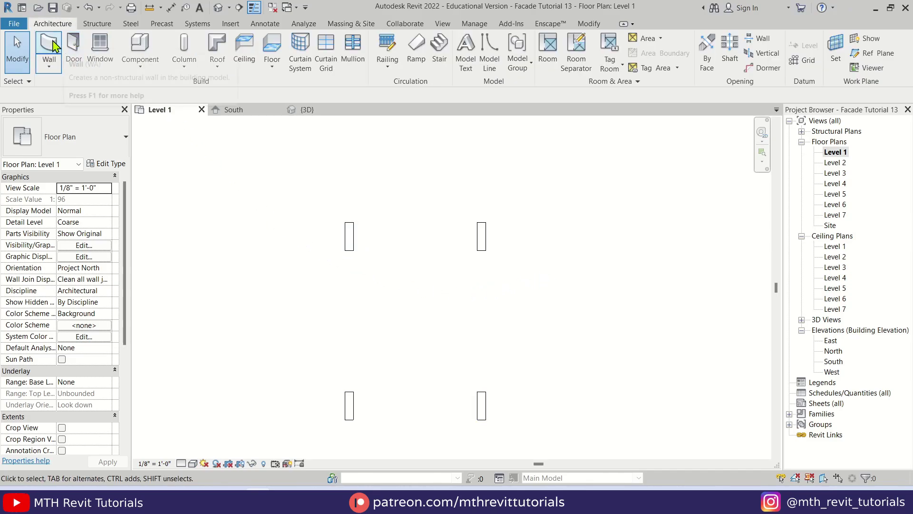
left_click(49, 47)
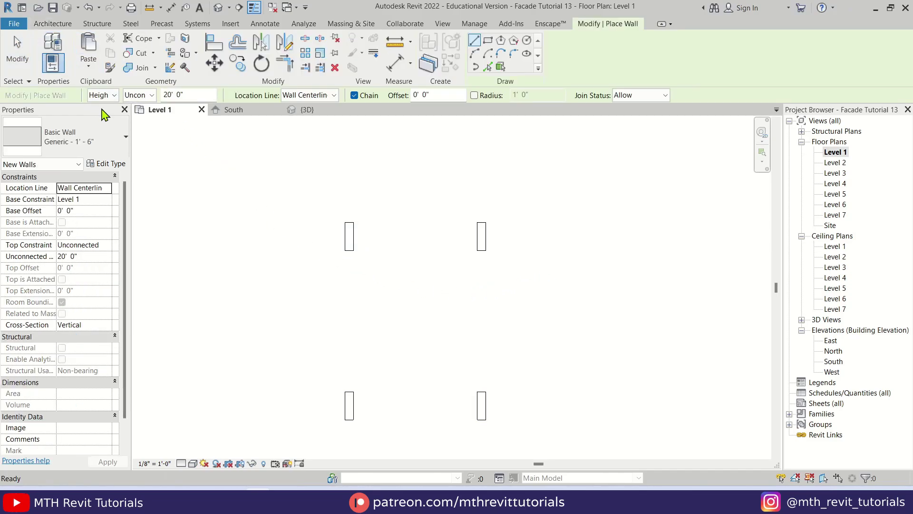
left_click(346, 250)
key("Escape")
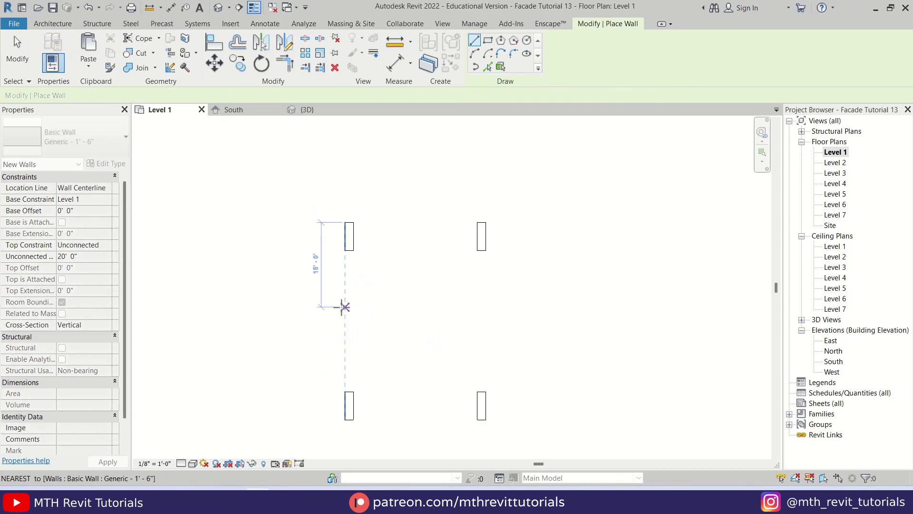
left_click(313, 96)
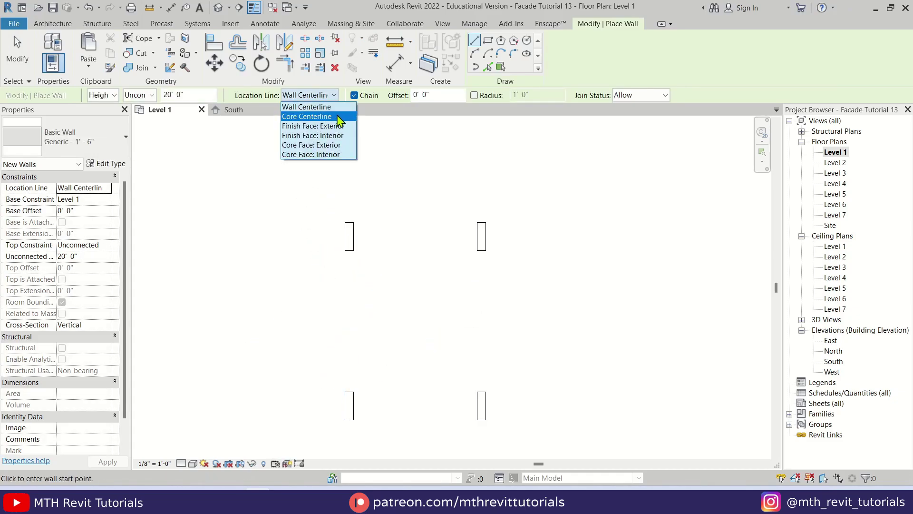
left_click(340, 137)
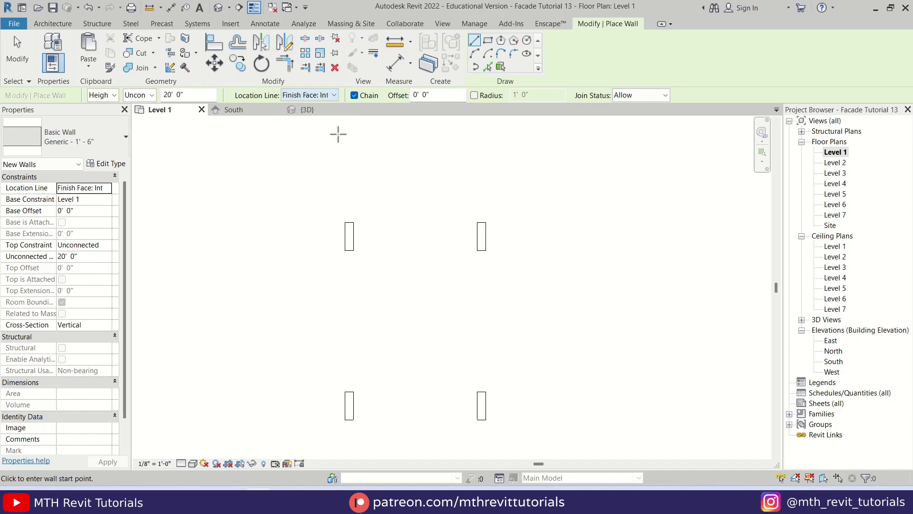
left_click(346, 251)
middle_click_drag(341, 336, 350, 245)
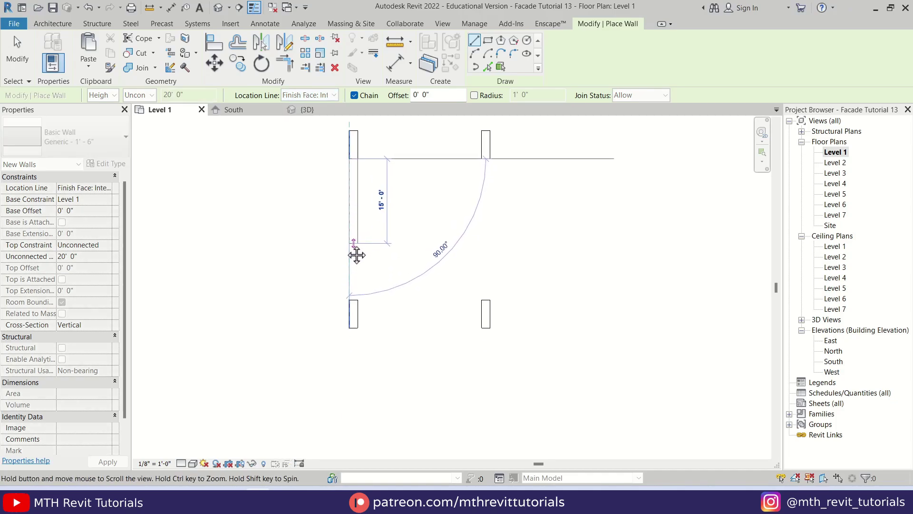
left_click(348, 299)
key("Escape")
Step: Draw a matching wall between the right pair of frame walls, flipped to lie flush with their outer faces
left_click(486, 159)
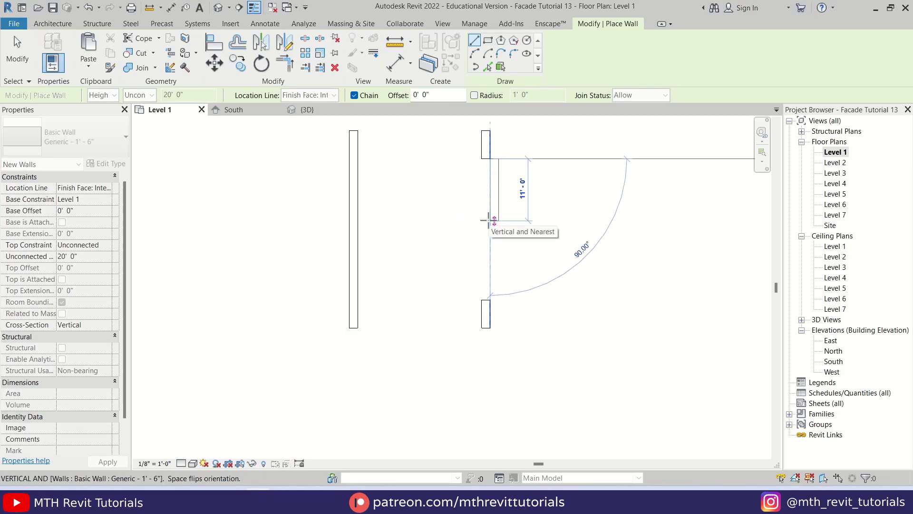
key("space")
left_click(490, 299)
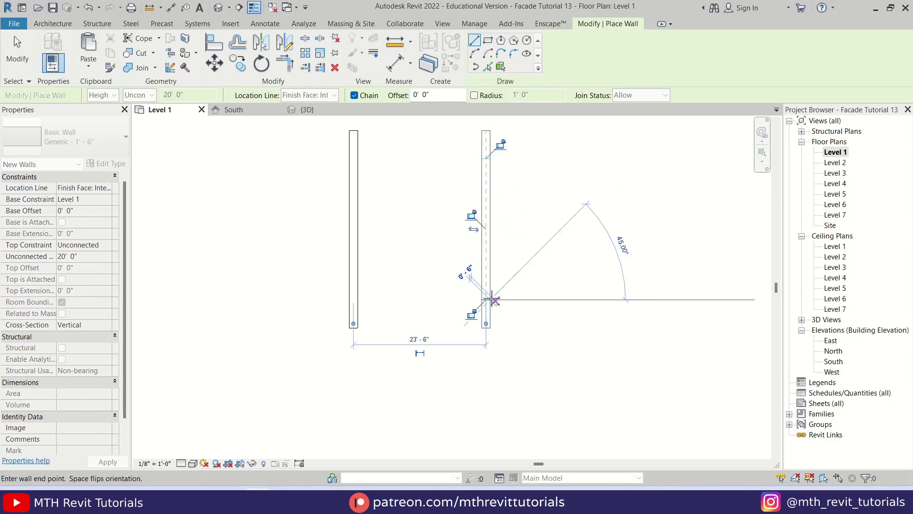
key("Escape")
key("Escape")
Step: In the 3D view, stretch the top of the new right side wall up to just below the sloped roof wall
left_click(218, 7)
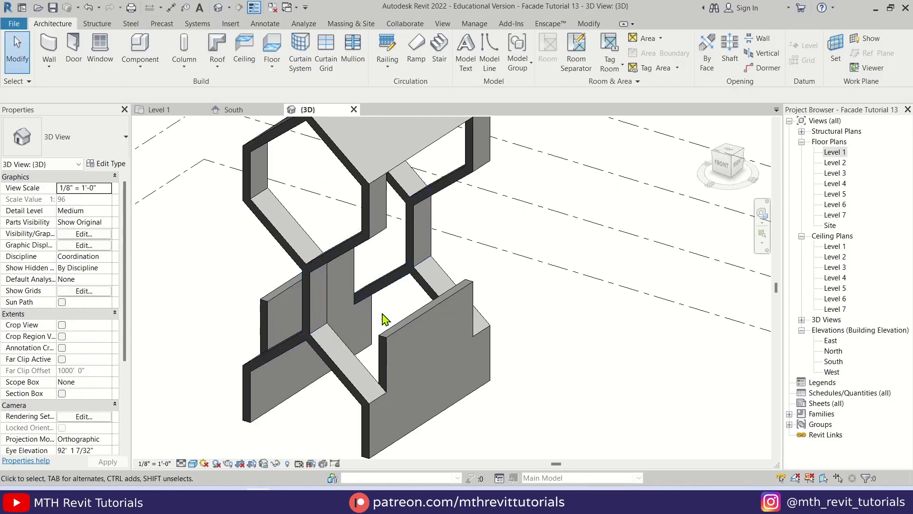
mouse_move(381, 316)
middle_mouse_down("shift")
mouse_move(378, 332)
mouse_move(394, 327)
middle_mouse_up("shift")
left_click(398, 321)
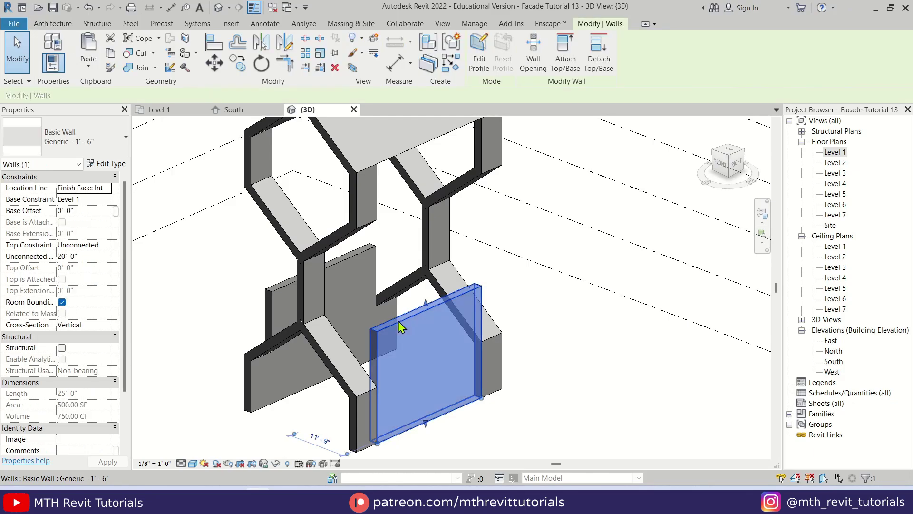
left_click(367, 253, "ctrl")
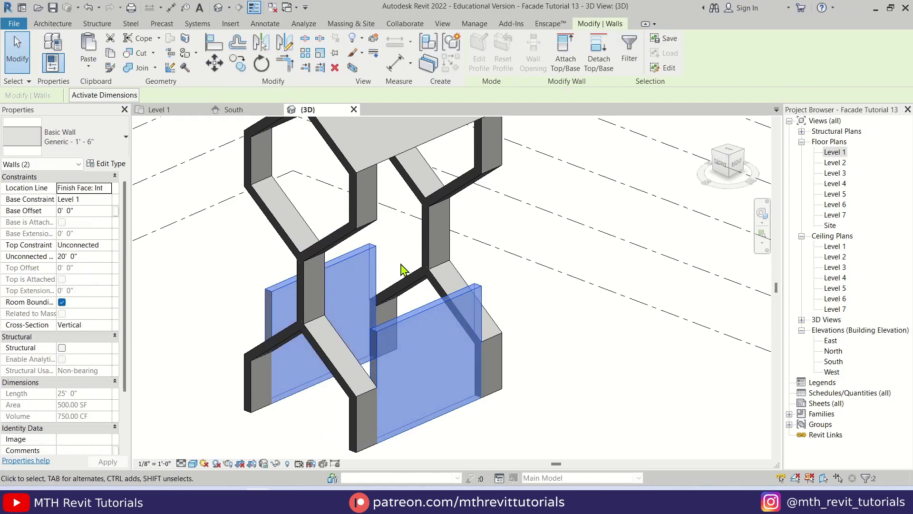
middle_click_drag(390, 286, 408, 375)
key("Escape")
left_click_drag(408, 376, 399, 268)
left_click_drag(399, 231, 422, 221)
key("Escape")
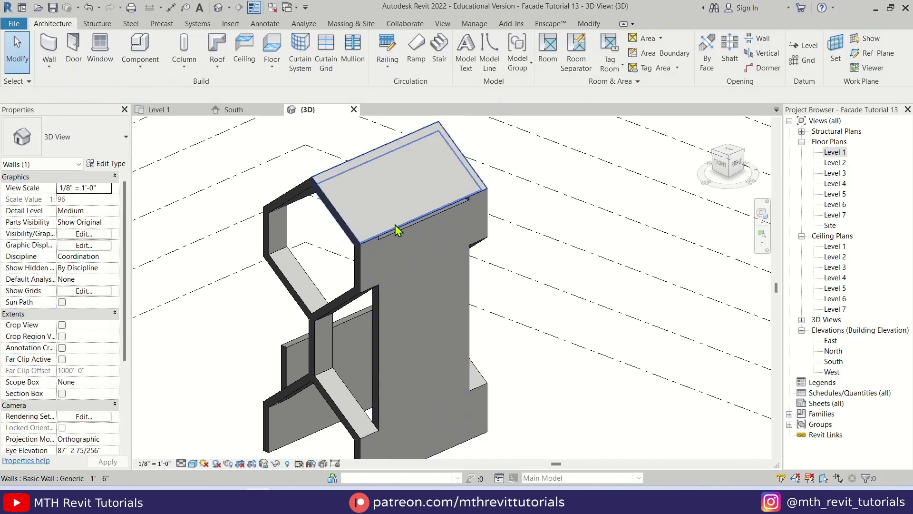
Step: Fit the top of the raised side wall to the roof's lower edge, at an unconnected height of 50' 0"
middle_click_drag(432, 257, 417, 271, "shift")
scroll(397, 210, "up", 5)
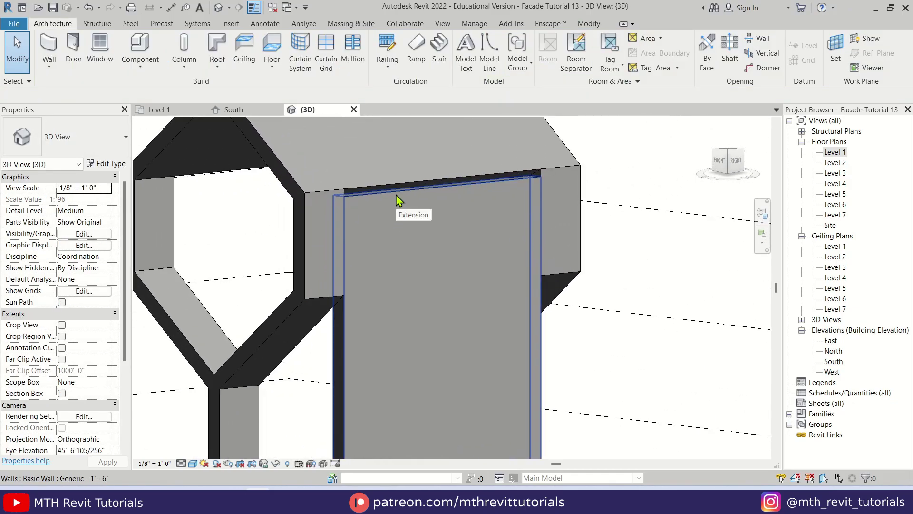
left_click(396, 195)
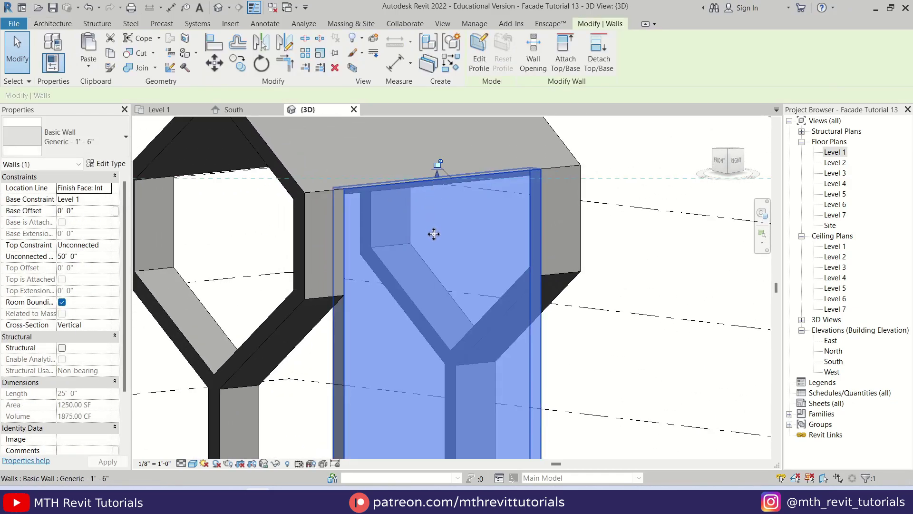
key("Escape")
scroll(443, 229, "down", 5)
Step: Stretch the opposite side wall's top up to the roof's lower edge as well
middle_click_drag(444, 230, 393, 355, "shift")
left_click(393, 355)
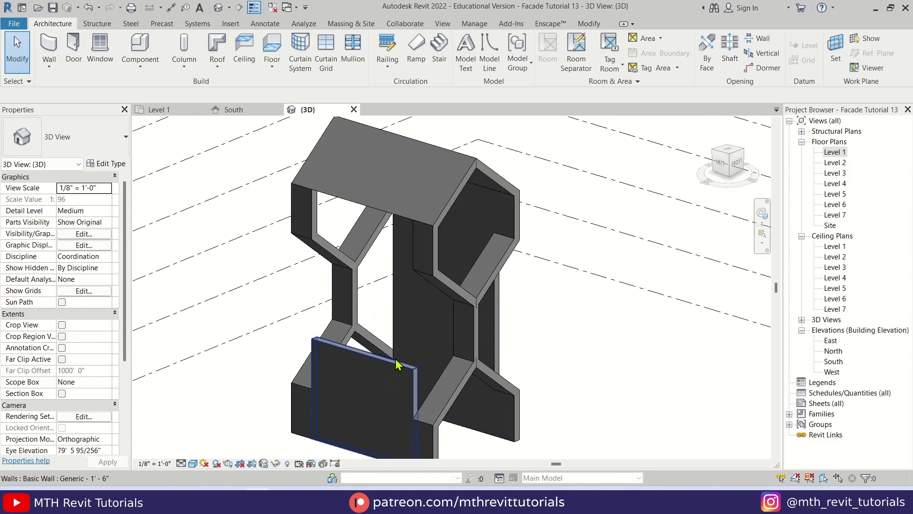
left_click_drag(360, 352, 329, 205)
key("Escape")
middle_click_drag(444, 305, 662, 320, "shift")
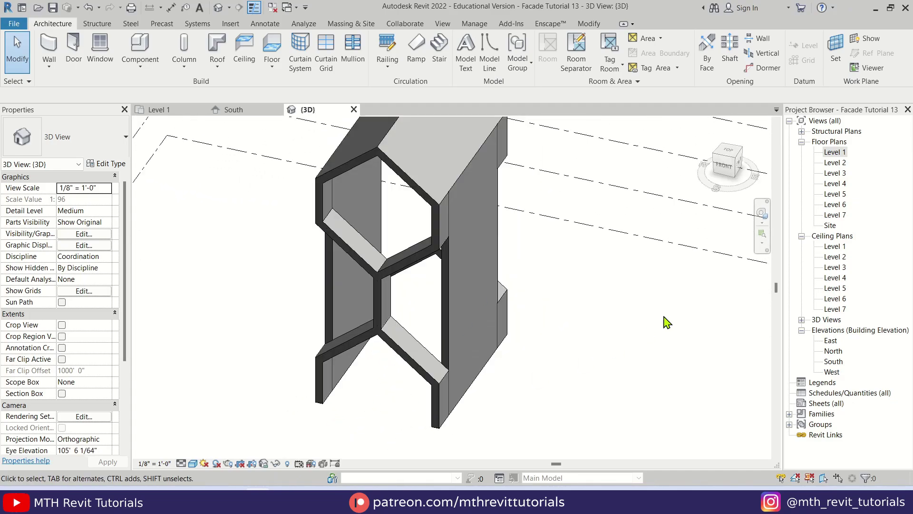
Step: On the Level 1 plan, draw a Curtain Wall 1 wall between the side walls' inner faces, where the front frame walls end
left_click(836, 153)
double_click(836, 152)
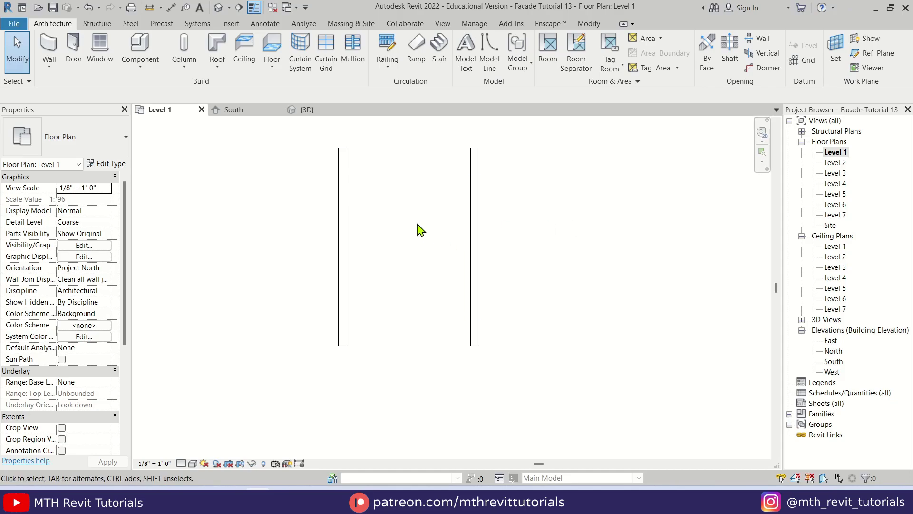
middle_click_drag(421, 230, 435, 273)
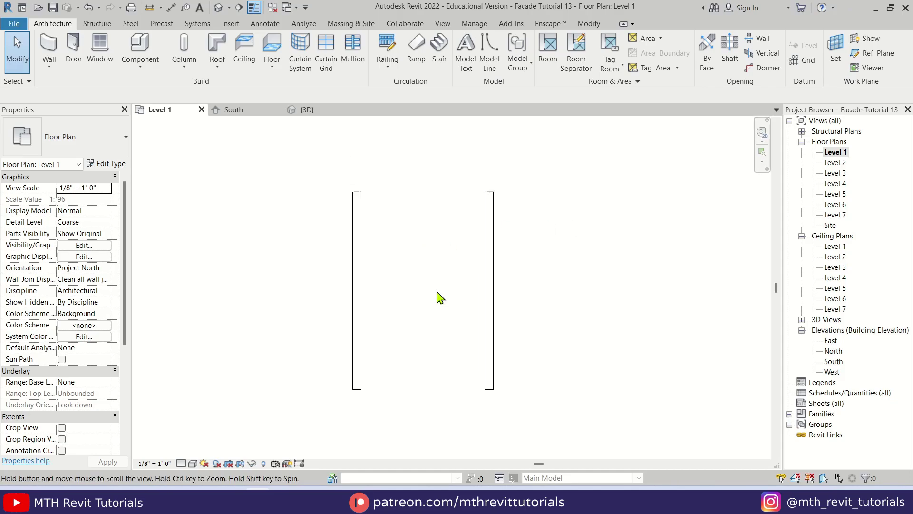
left_click(50, 48)
left_click(83, 135)
scroll(102, 238, "down", 3)
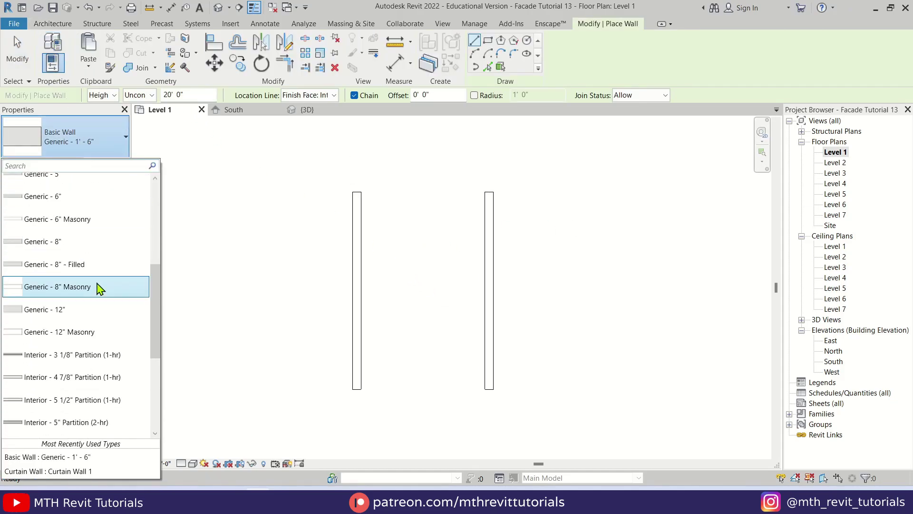
scroll(88, 318, "down", 5)
left_click(87, 334)
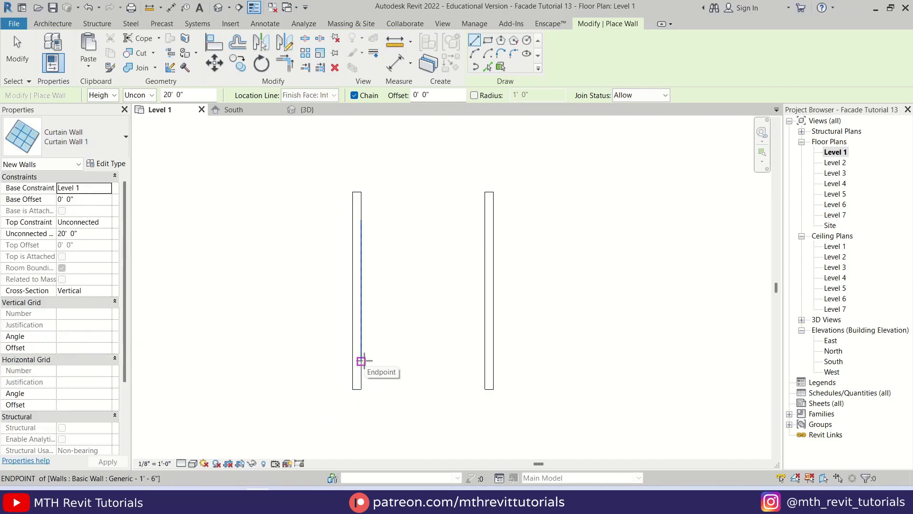
scroll(361, 361, "up", 2)
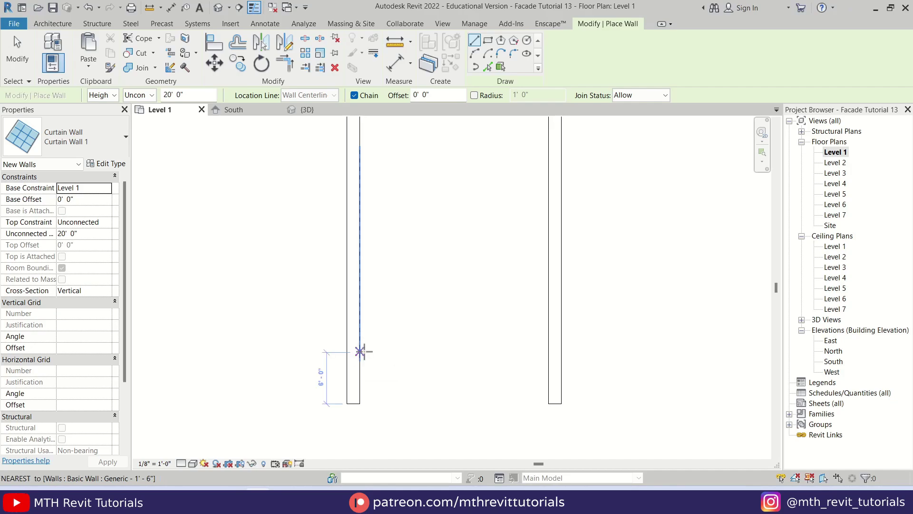
left_click(360, 360)
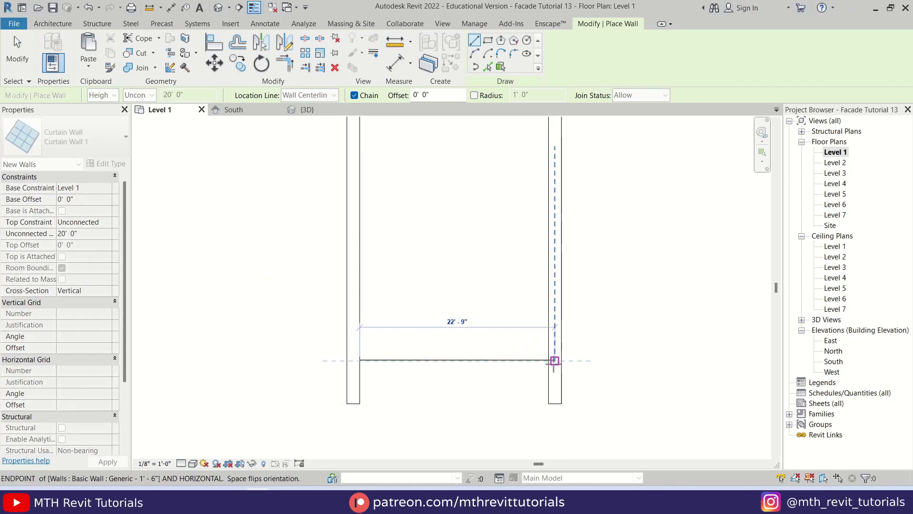
left_click(548, 361)
key("Escape")
key("Escape")
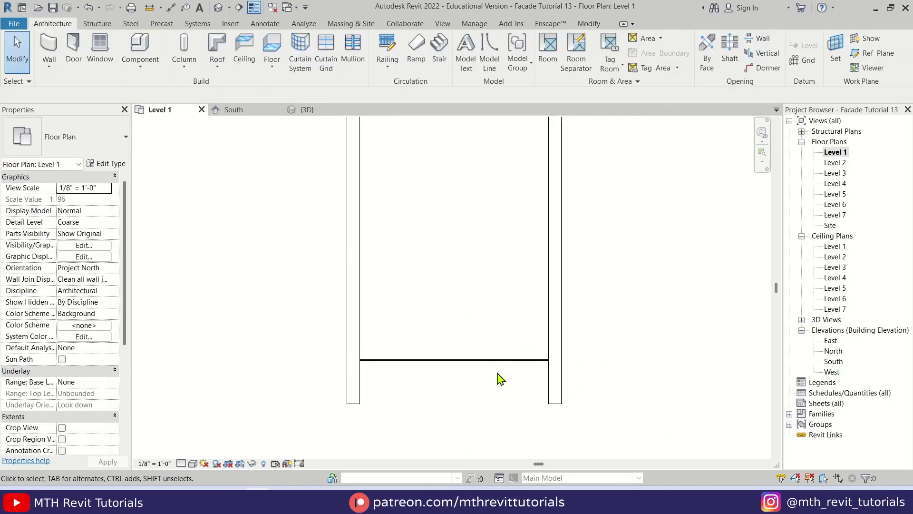
Step: In the South elevation, edit the curtain wall's profile and add lines along the undersides of the two lower sloped frame walls
double_click(833, 361)
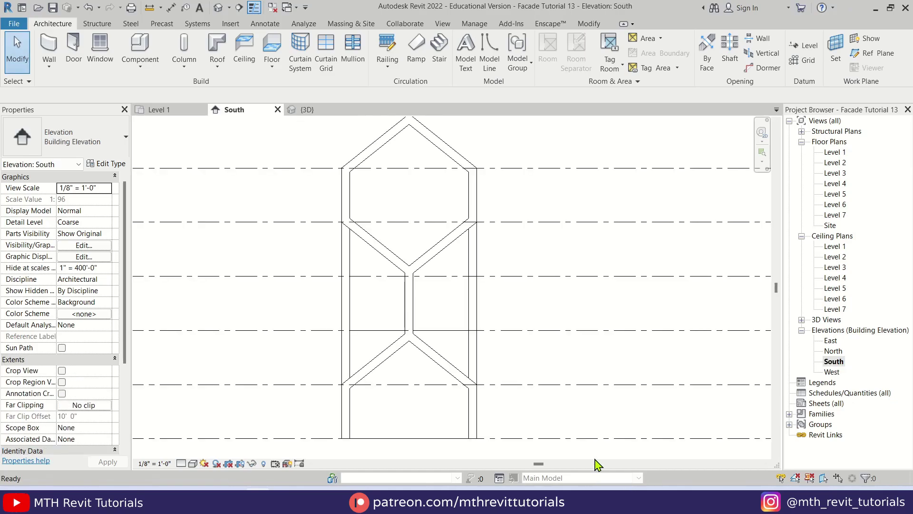
scroll(585, 352, "up", 2)
left_click(444, 401)
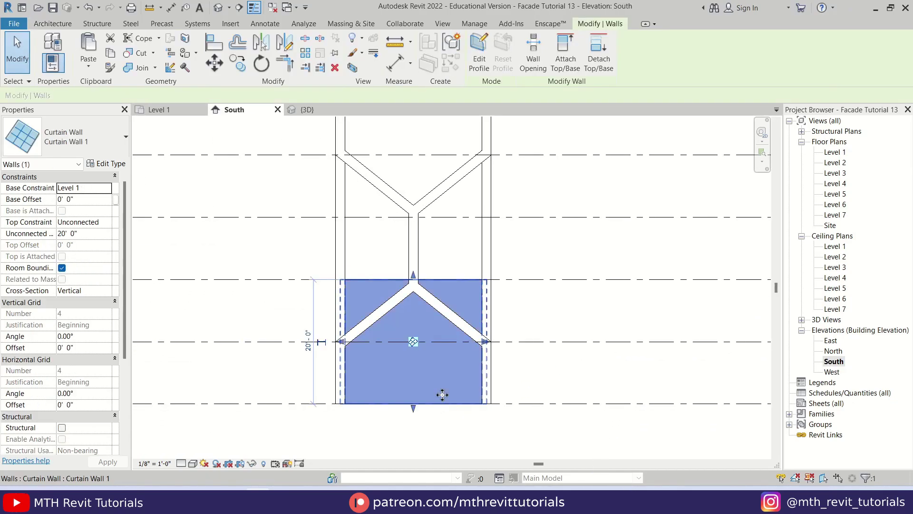
key("Escape")
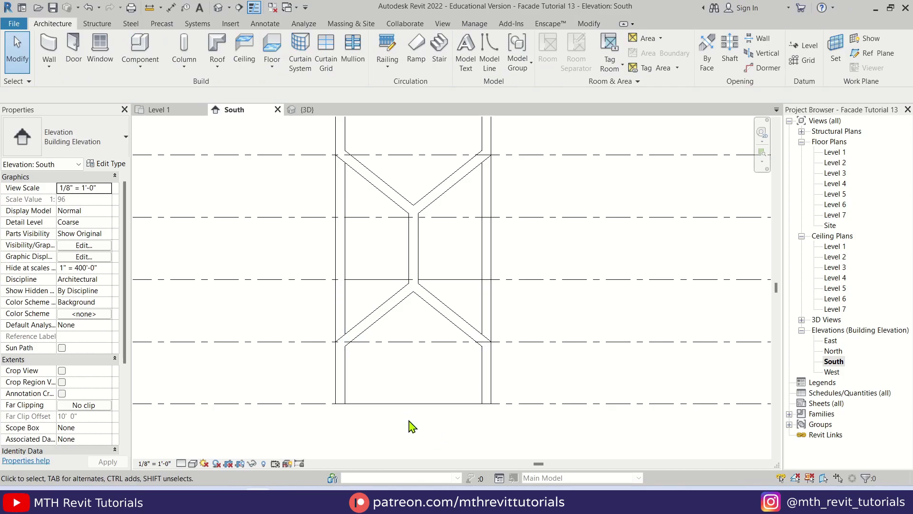
left_click(430, 403)
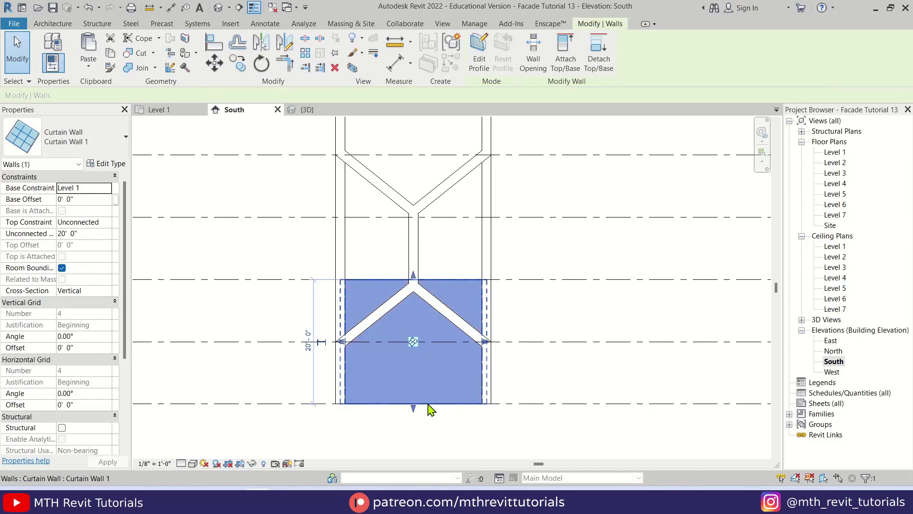
left_click(479, 66)
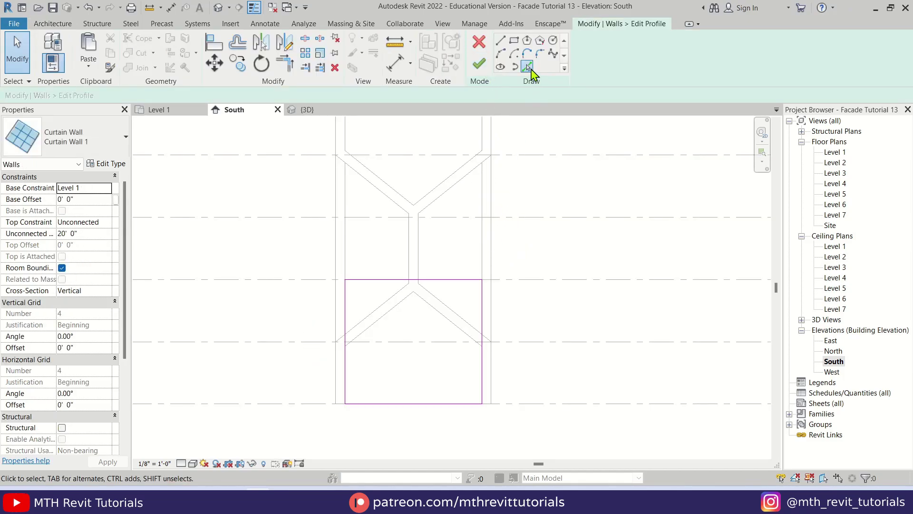
left_click(528, 67)
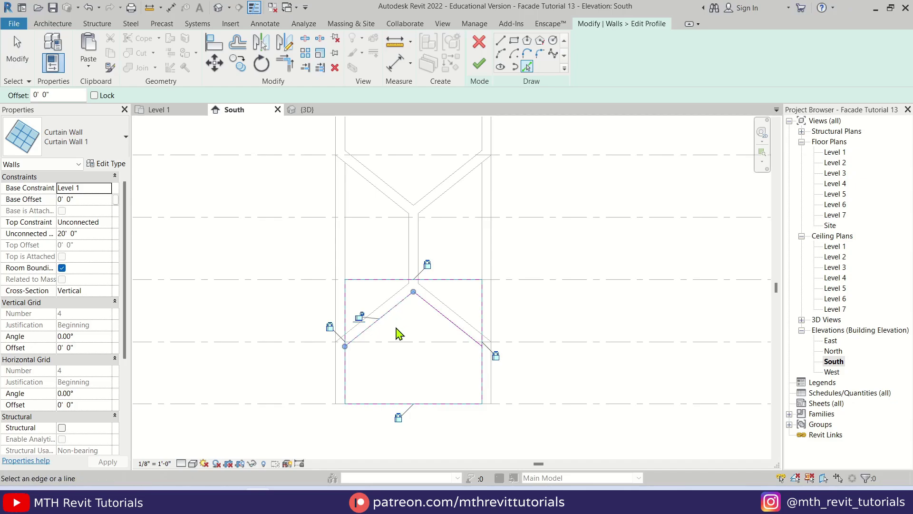
key("Escape")
Step: Trim the profile's vertical sides to the sloped lines, delete the leftover upper line and finish the profile
key("r")
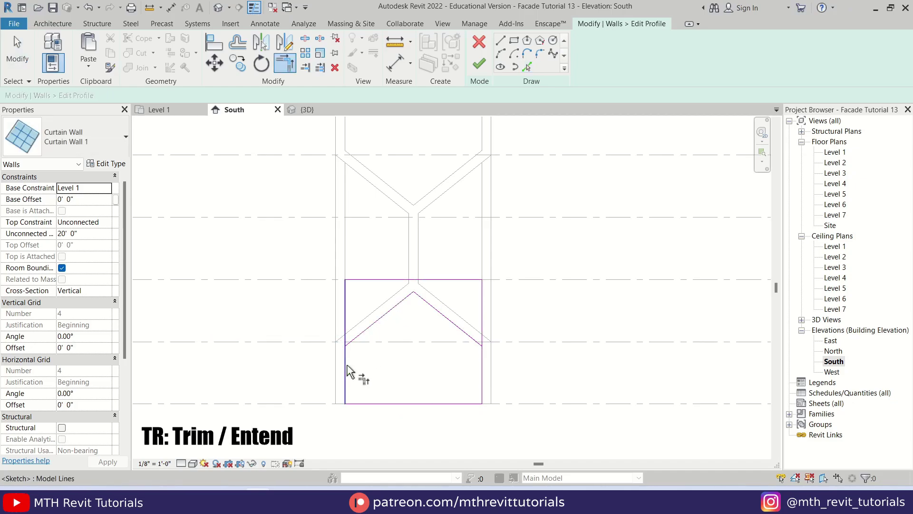
left_click(347, 371)
left_click(364, 333)
left_click(477, 341)
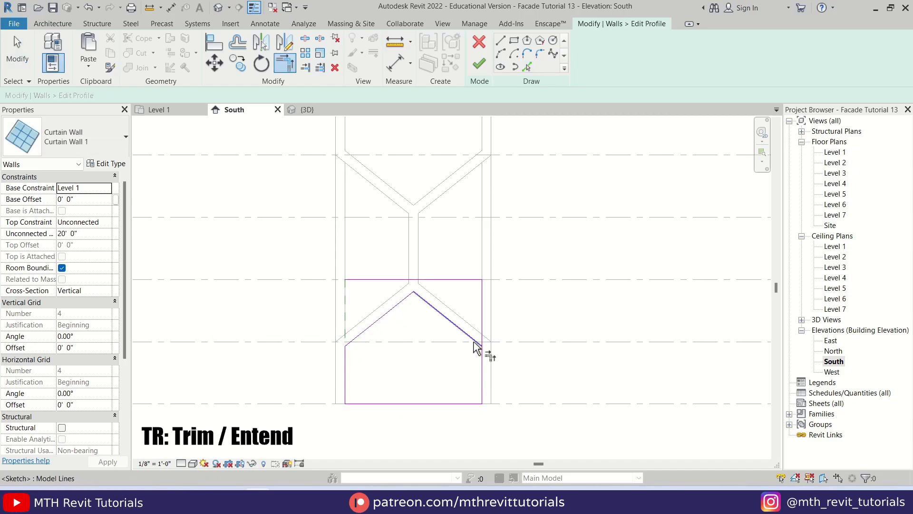
left_click(483, 365)
key("Escape")
left_click(477, 285)
key("Escape")
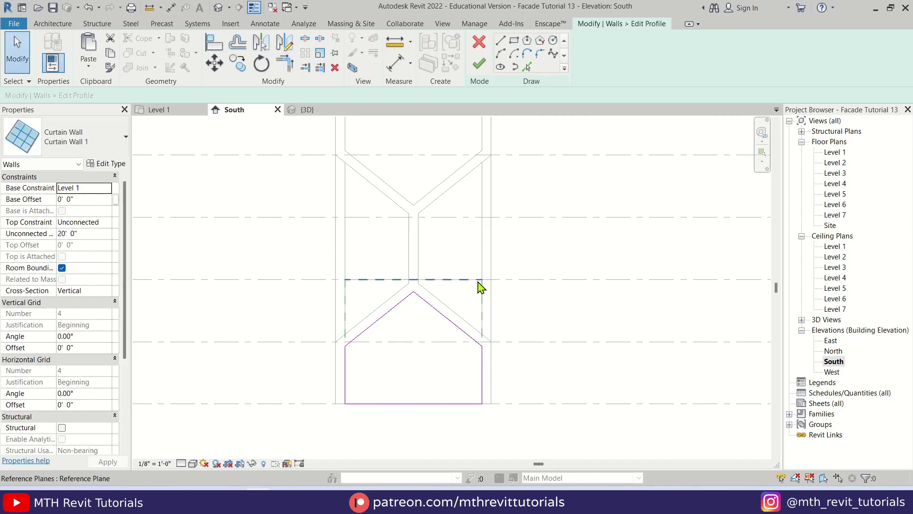
left_click(479, 67)
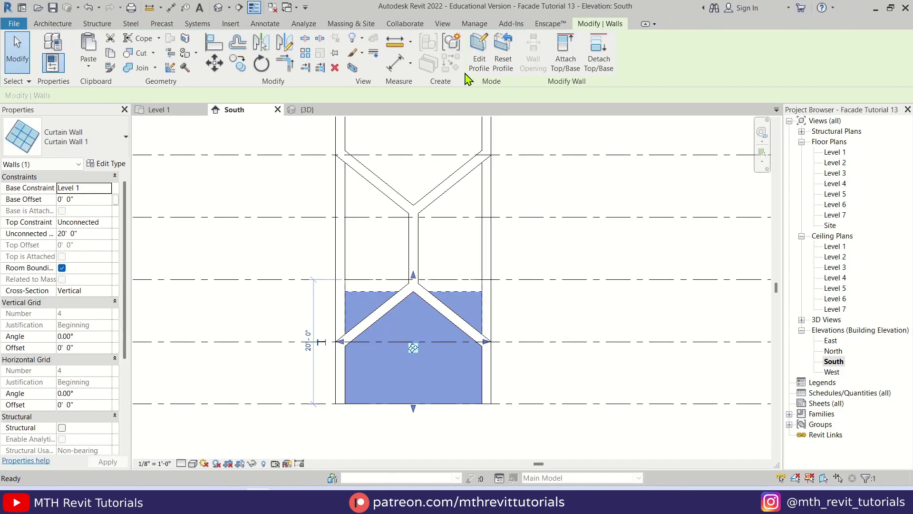
Step: Inspect the glazed opening at the base of the front facade in the 3D view
left_click(276, 173)
left_click(307, 109)
middle_click_drag(343, 266, 332, 333, "shift")
scroll(364, 383, "up", 3)
middle_click_drag(364, 383, 418, 405, "shift")
scroll(459, 414, "down", 3)
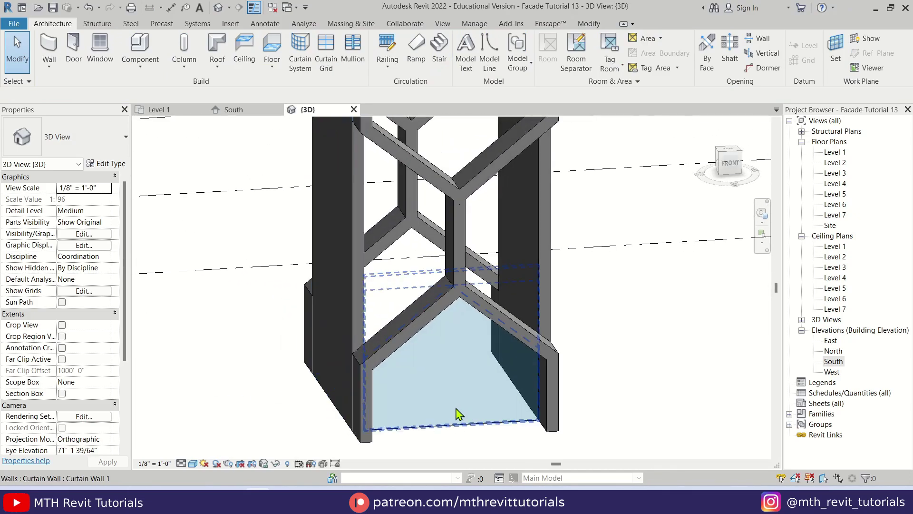
middle_click_drag(475, 438, 445, 358)
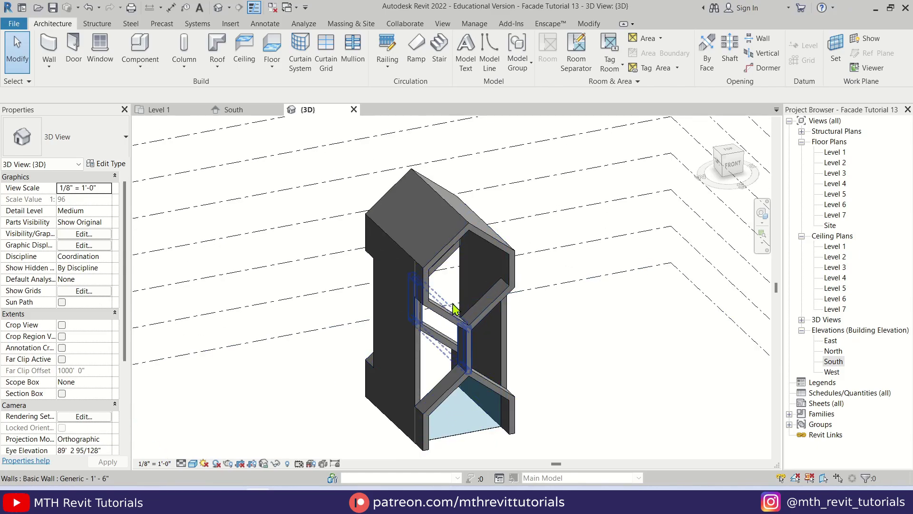
Step: In the South elevation, copy the base curtain wall and paste it aligned to Level 3 and Level 6
double_click(833, 362)
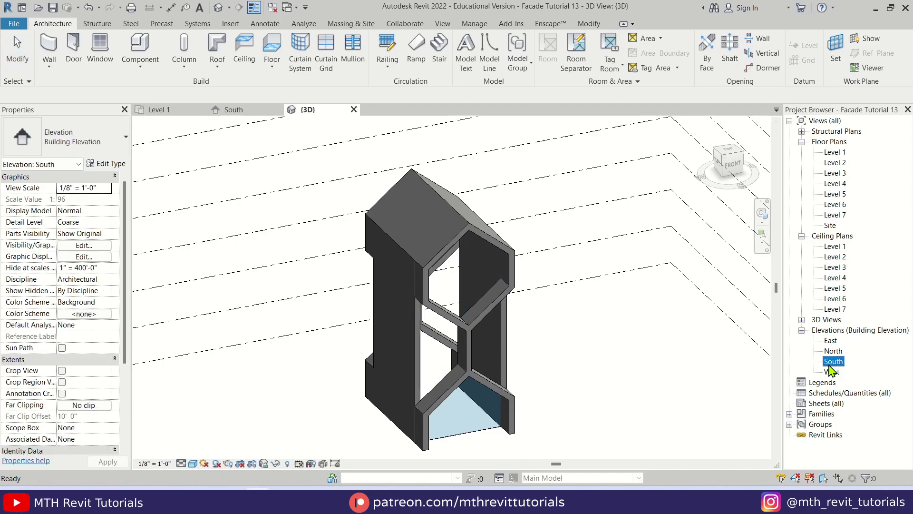
middle_click_drag(412, 350, 390, 364)
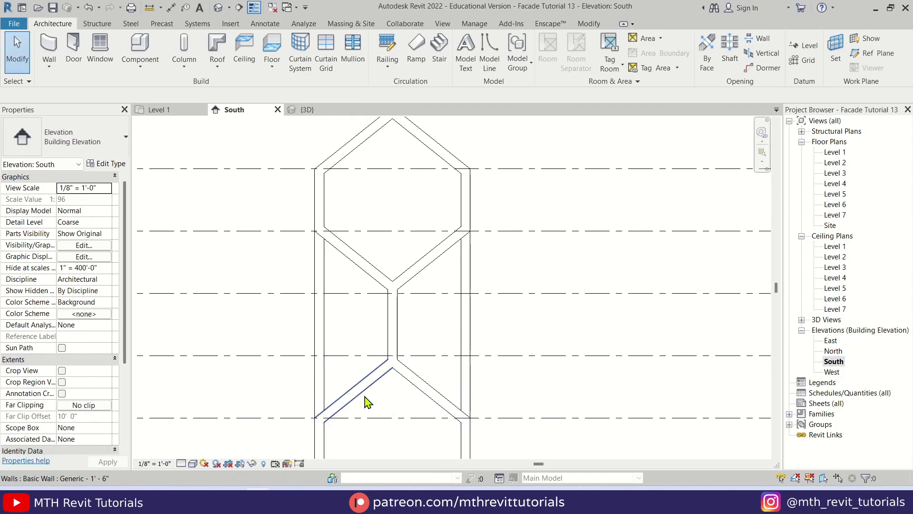
scroll(367, 402, "down", 2)
scroll(386, 404, "up", 1)
left_click(387, 426)
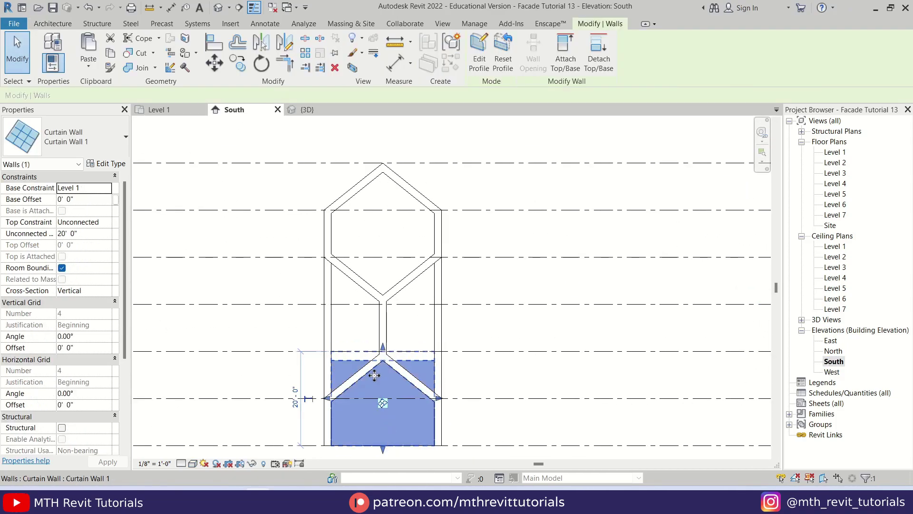
scroll(376, 328, "up", 1)
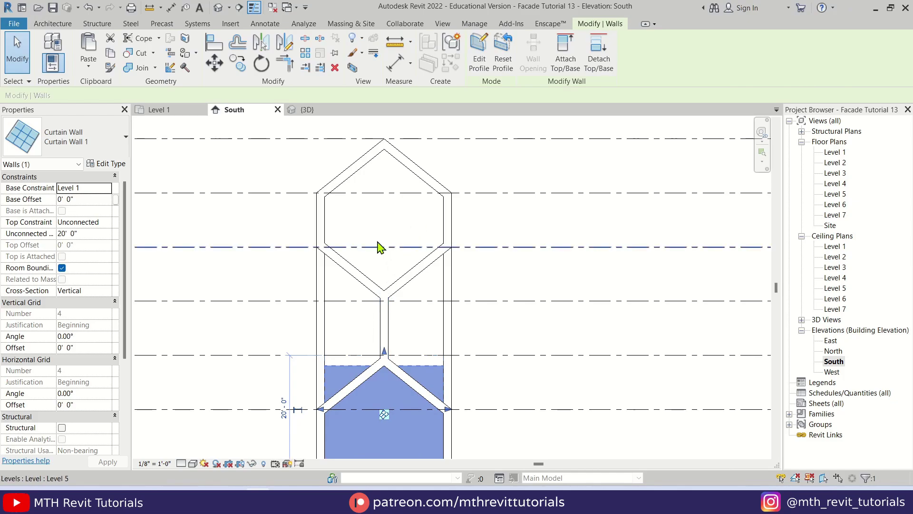
left_click(112, 54)
left_click(89, 61)
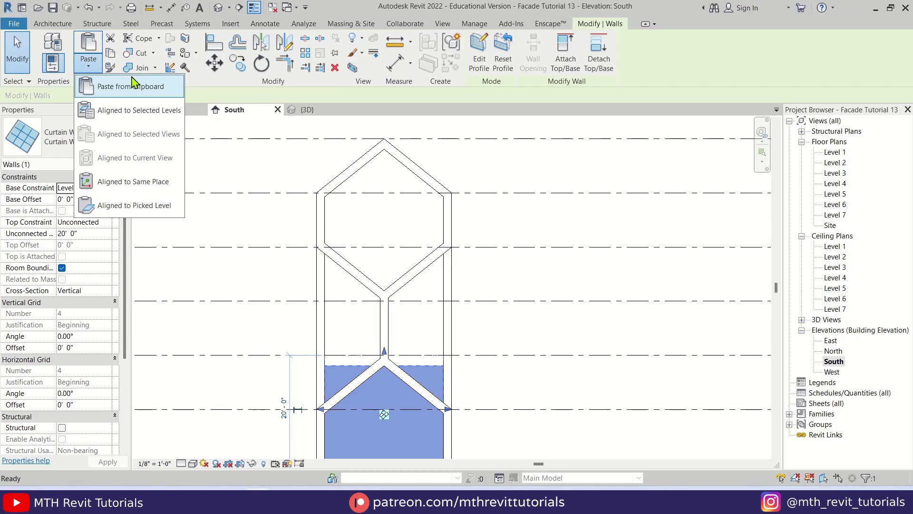
left_click(159, 113)
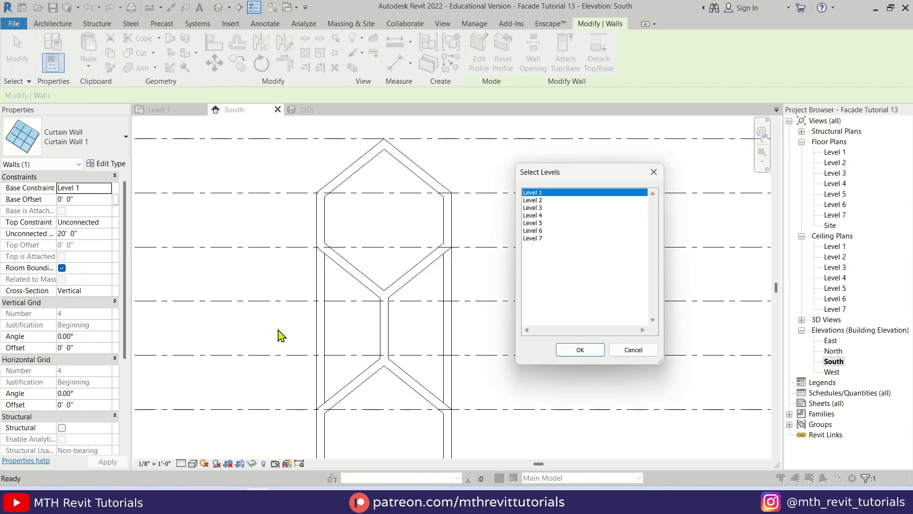
left_click(538, 215)
left_click(535, 207)
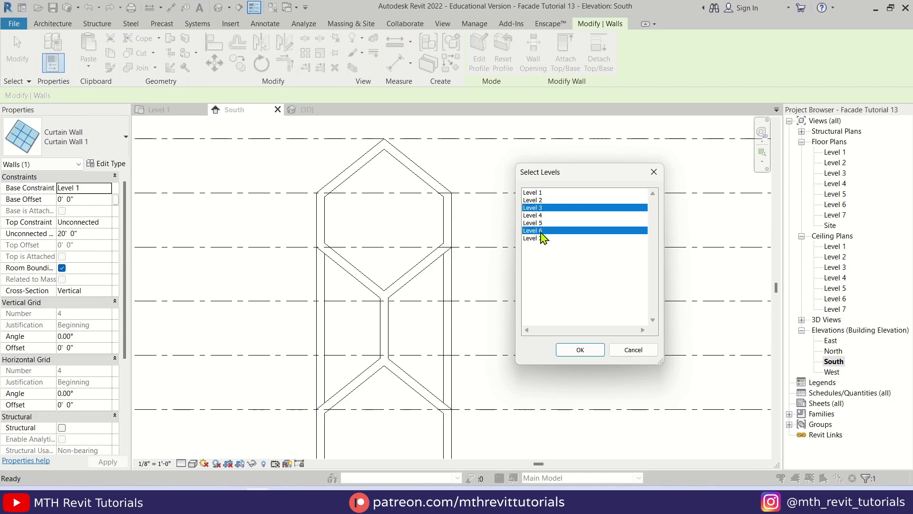
left_click(580, 349)
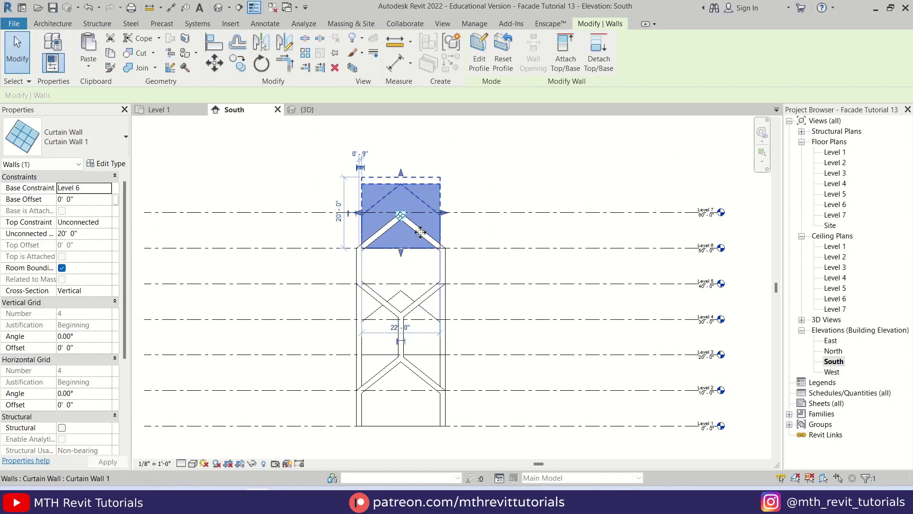
key("Escape")
scroll(428, 317, "up", 2)
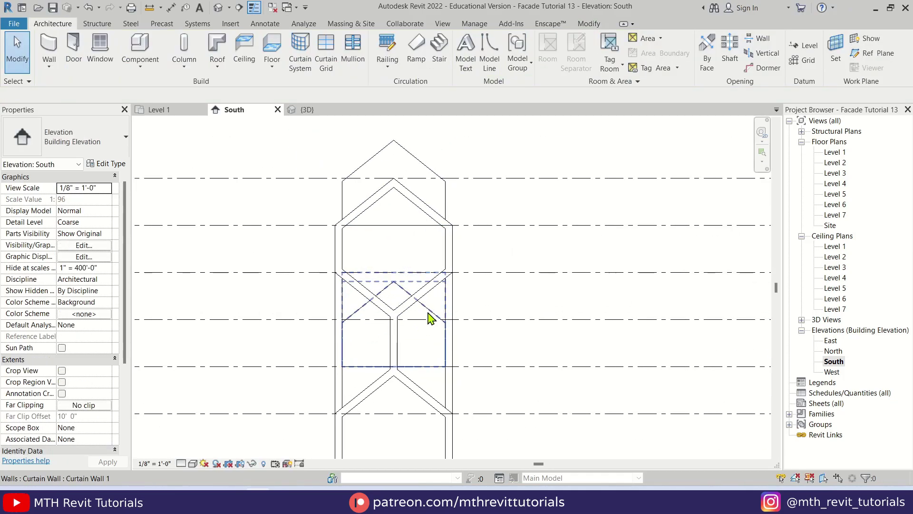
Step: Edit the Level 3 curtain wall's profile, replacing all its sketch lines with lines picked along the edges of the right-hand middle opening
left_click(432, 315)
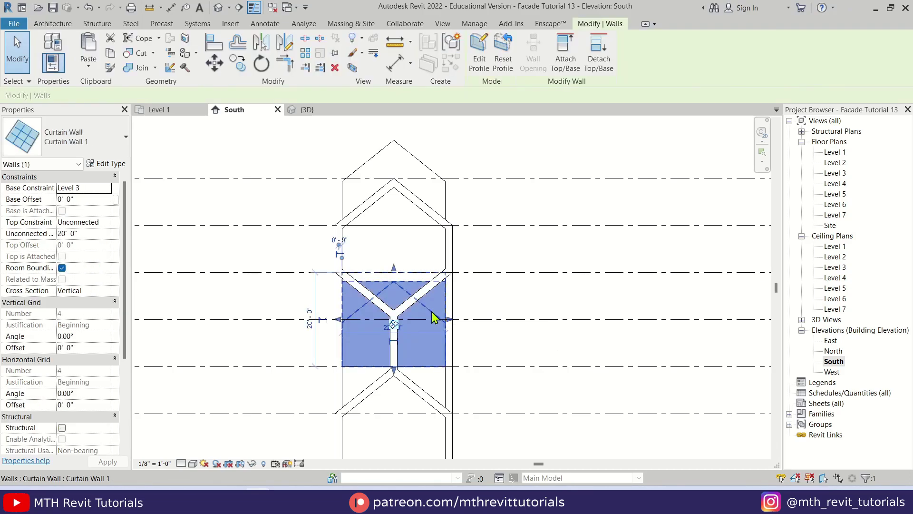
left_click(479, 51)
left_click_drag(267, 250, 489, 381)
key("Delete")
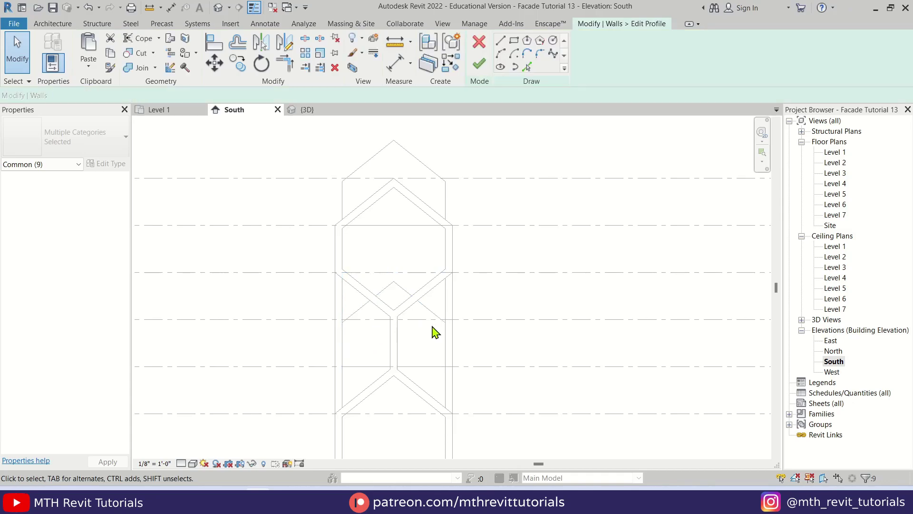
left_click(526, 68)
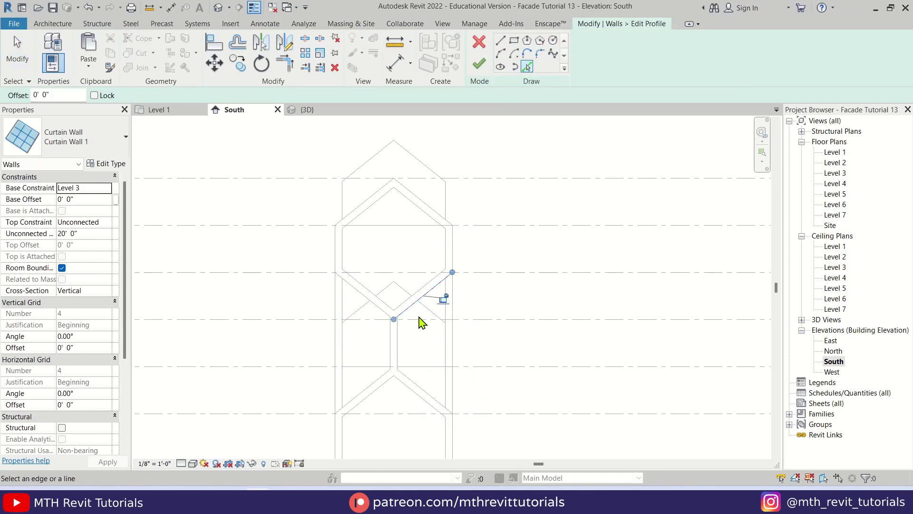
left_click(424, 395)
Step: Trim the picked lines into a closed trapezoid within the right-hand middle opening and finish the profile
key("t")
key("r")
scroll(447, 307, "up", 2)
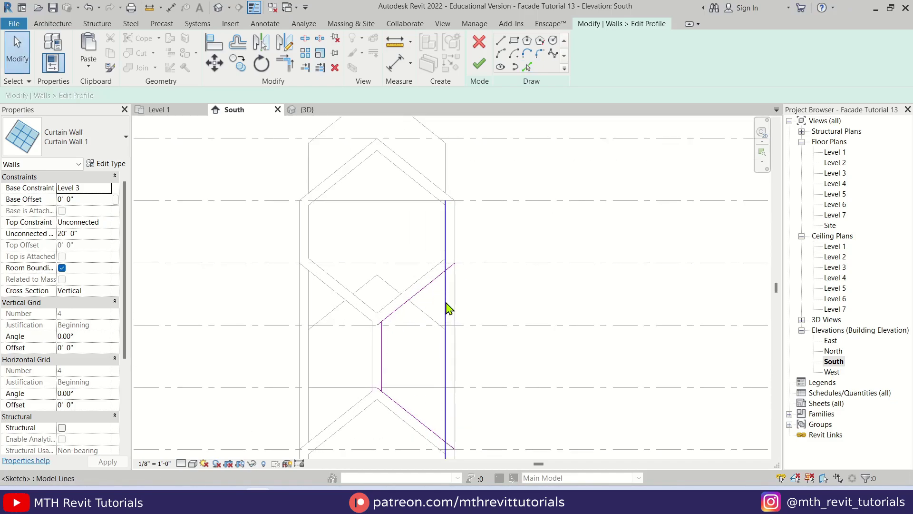
left_click(446, 301)
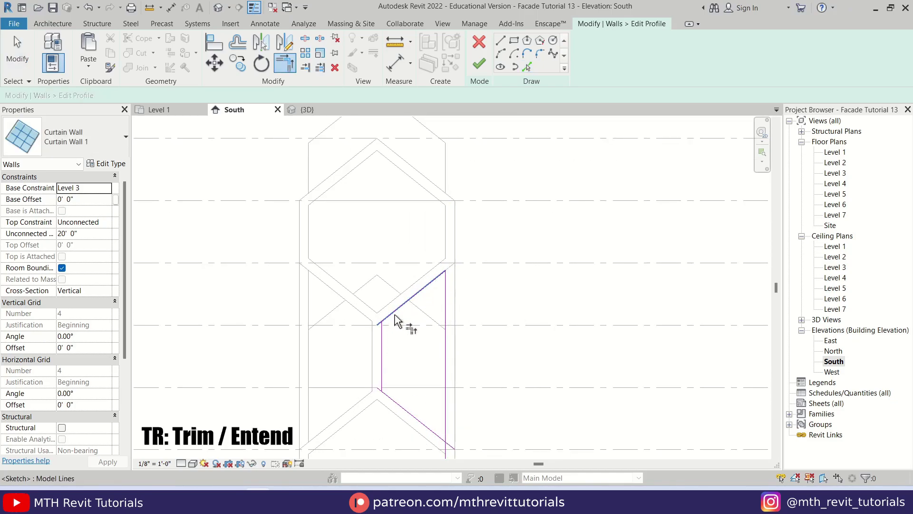
left_click(383, 373)
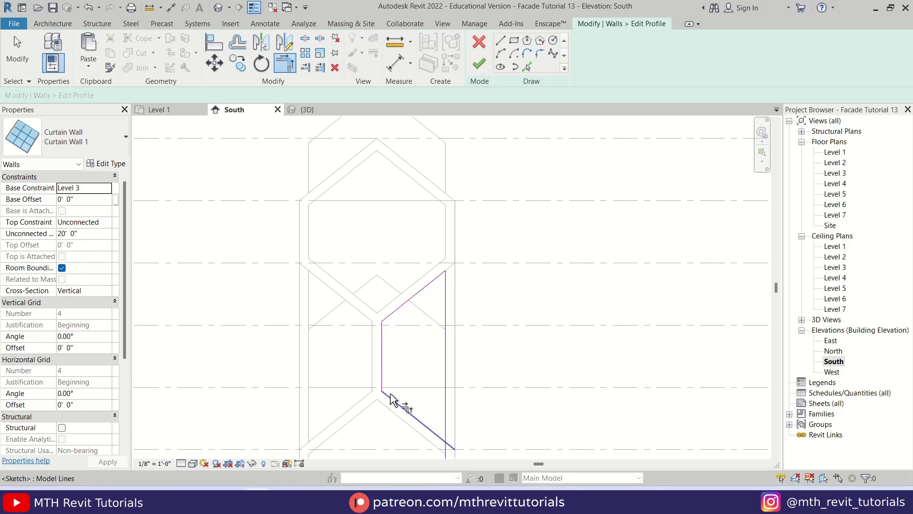
left_click(420, 419)
left_click(443, 402)
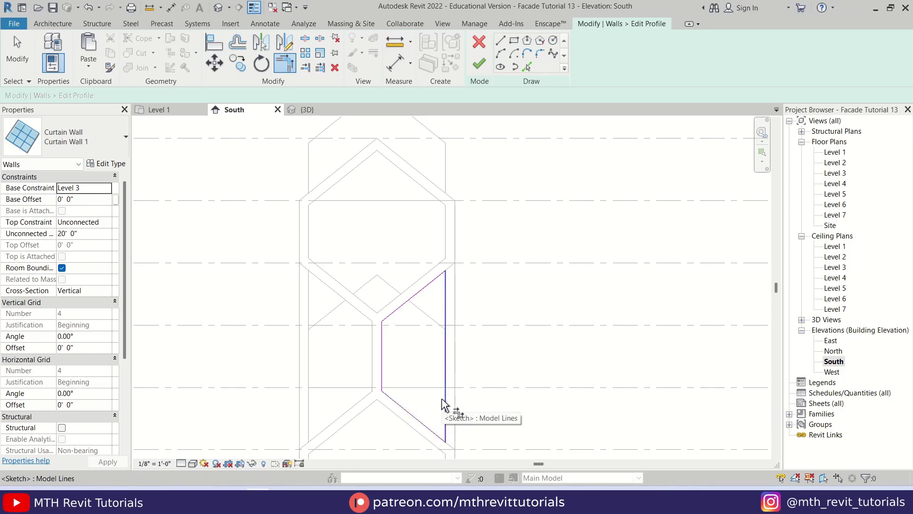
key("Escape")
key("Escape")
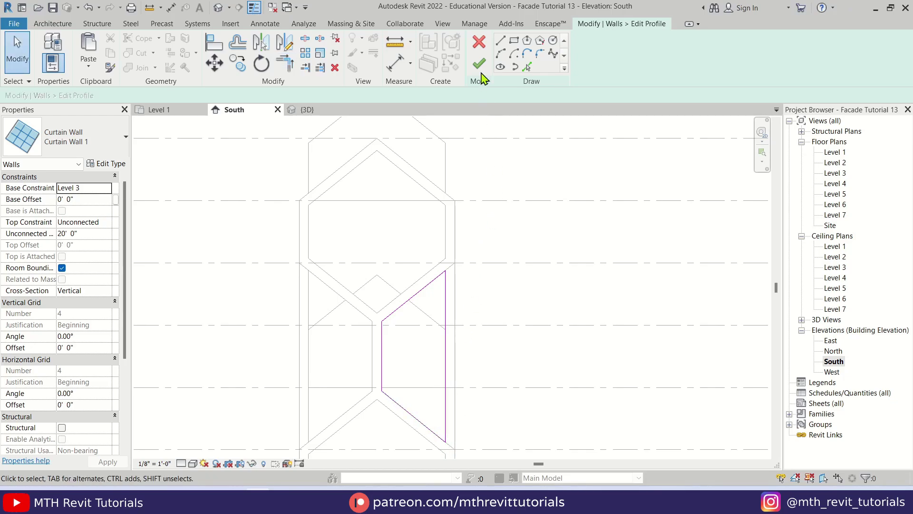
left_click(479, 65)
key("Escape")
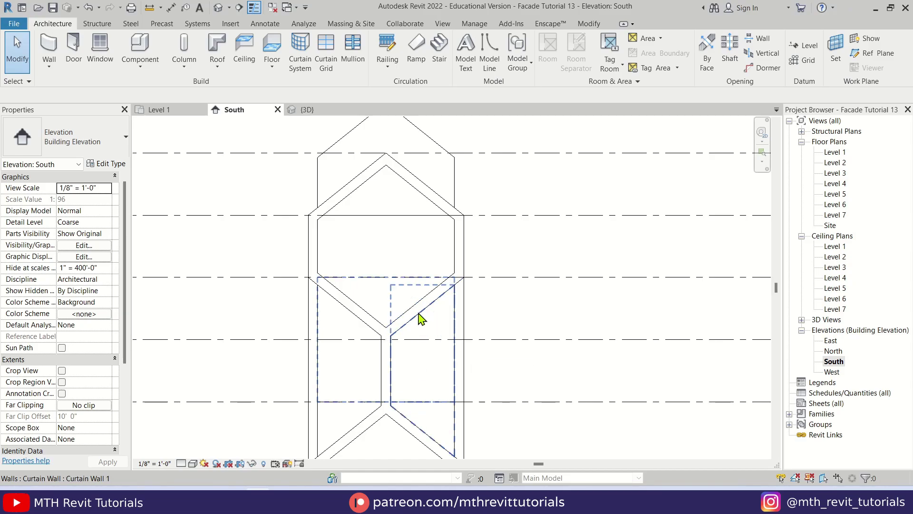
Step: Edit the Level 6 curtain wall's profile and delete all of its existing sketch lines
middle_click_drag(405, 289, 403, 340)
left_click(430, 192)
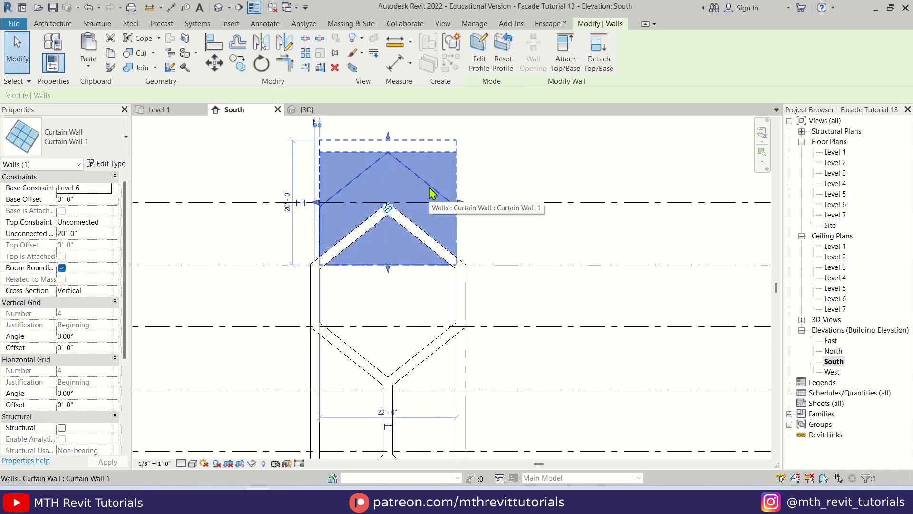
left_click(478, 52)
left_click_drag(253, 139, 494, 317)
key("Delete")
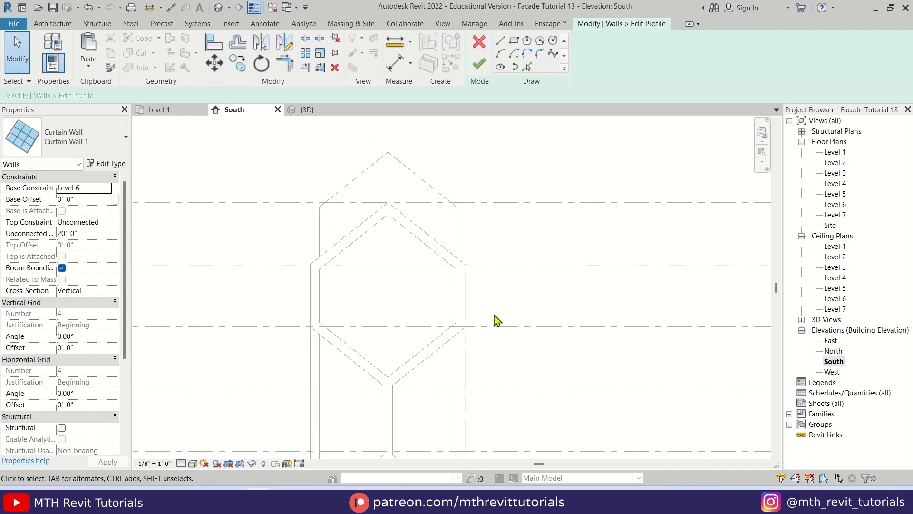
Step: Pick the six inner edges of the upper hexagonal frame as the curtain wall's new profile and finish it
left_click(527, 66)
left_click(408, 240)
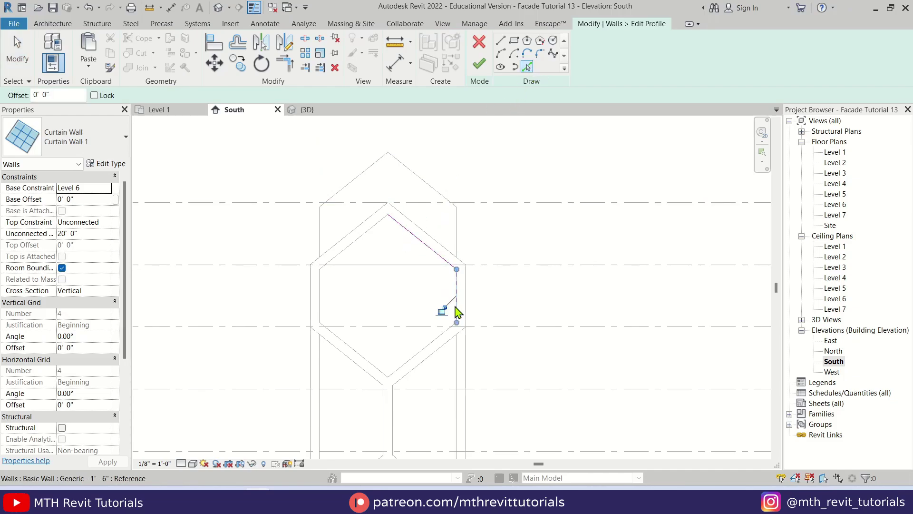
left_click(411, 363)
left_click(361, 358)
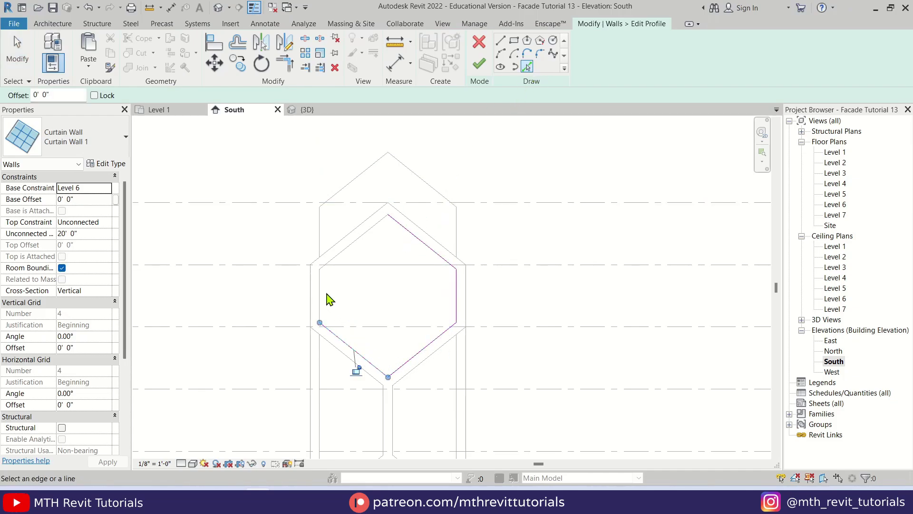
left_click(327, 296)
left_click(478, 64)
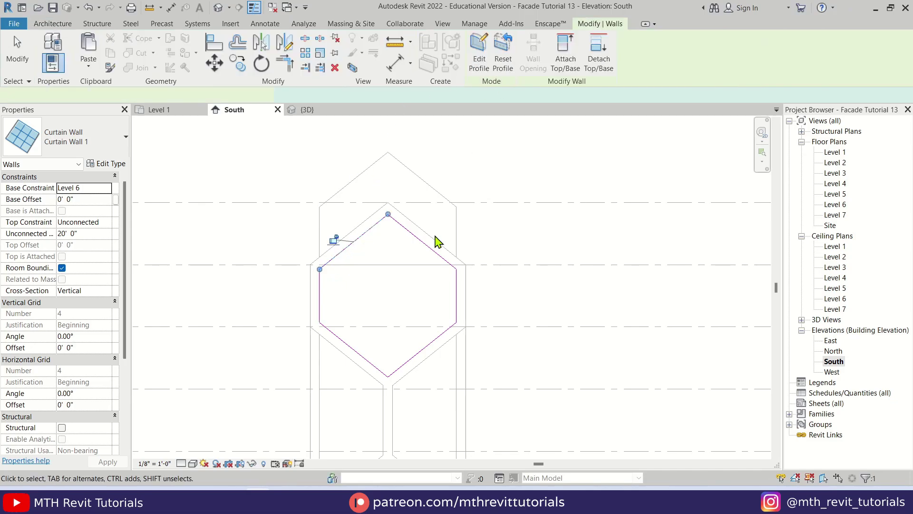
left_click(434, 241)
Step: Inspect the glazing in the front facade's openings from the front corner in the 3D view
middle_click_drag(370, 333, 372, 246)
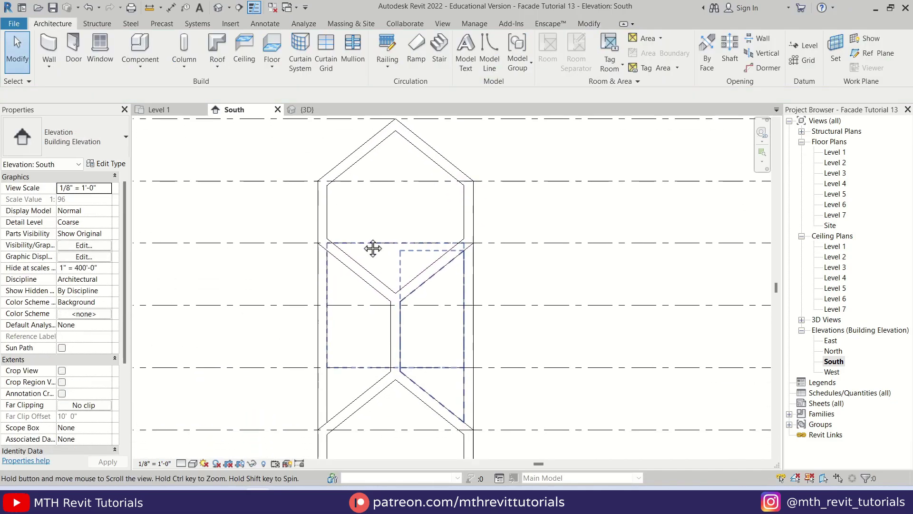
left_click(306, 109)
middle_click_drag(509, 359, 418, 381, "shift")
scroll(465, 403, "up", 2)
middle_click_drag(465, 404, 400, 386, "shift")
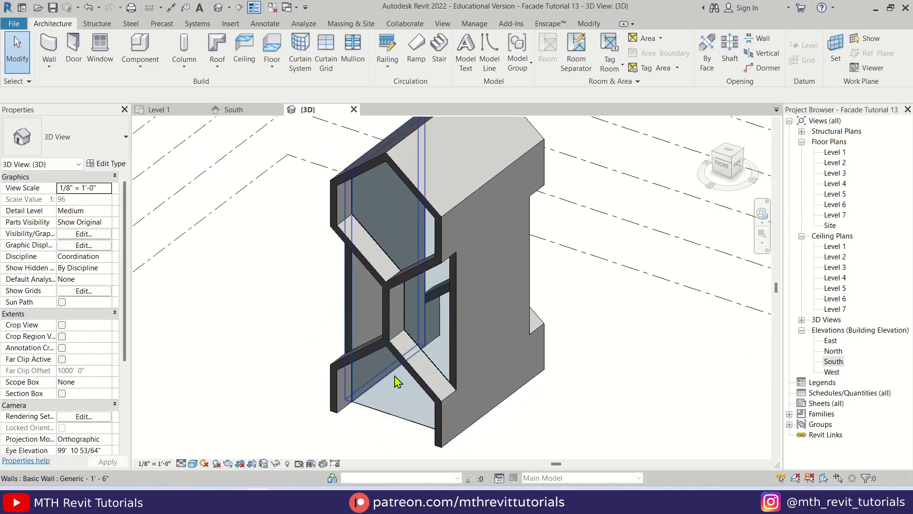
Step: In the South elevation, place curtain grid lines on the hexagonal glazing: a vertical through the apex and horizontals at Levels 6 and 5
double_click(832, 363)
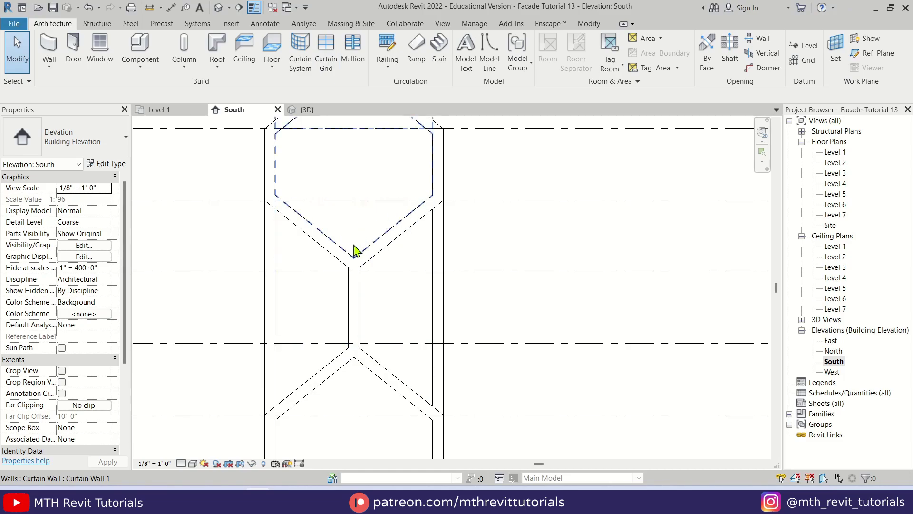
left_click(326, 60)
scroll(348, 302, "up", 3, "ctrl")
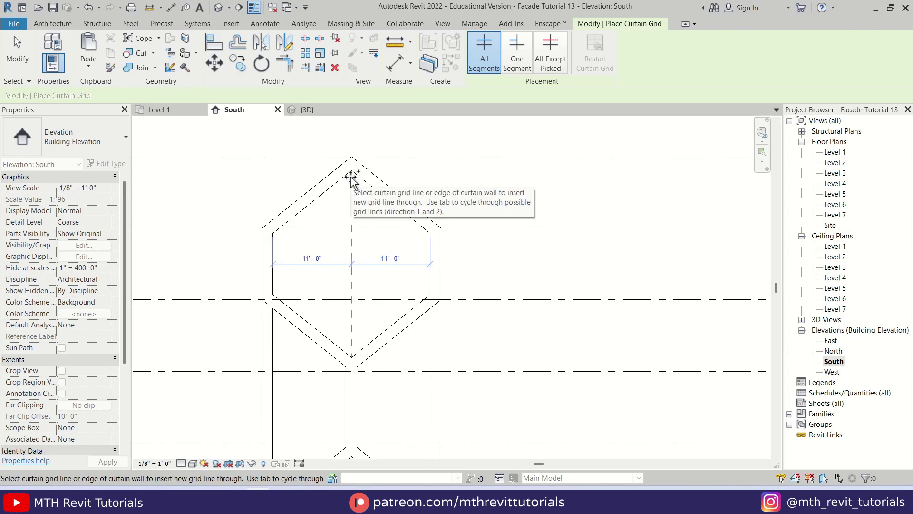
left_click(351, 192)
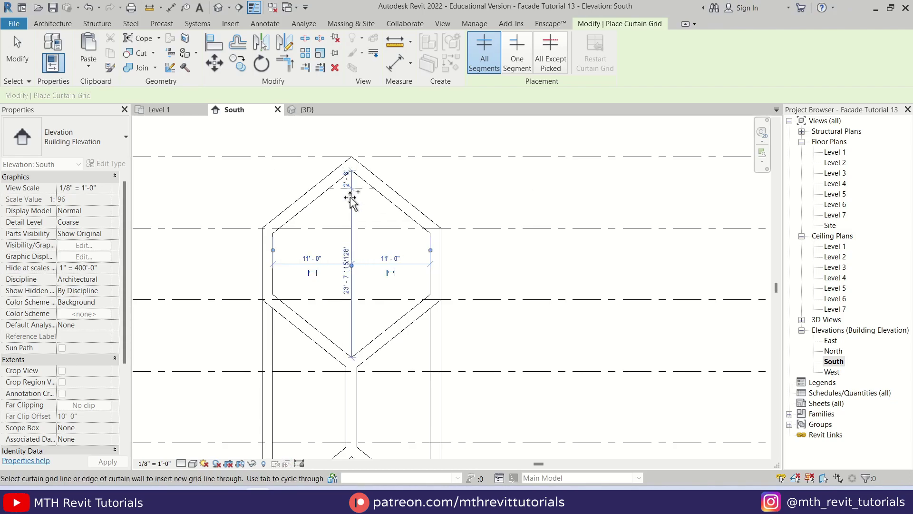
left_click(346, 230)
left_click(325, 299)
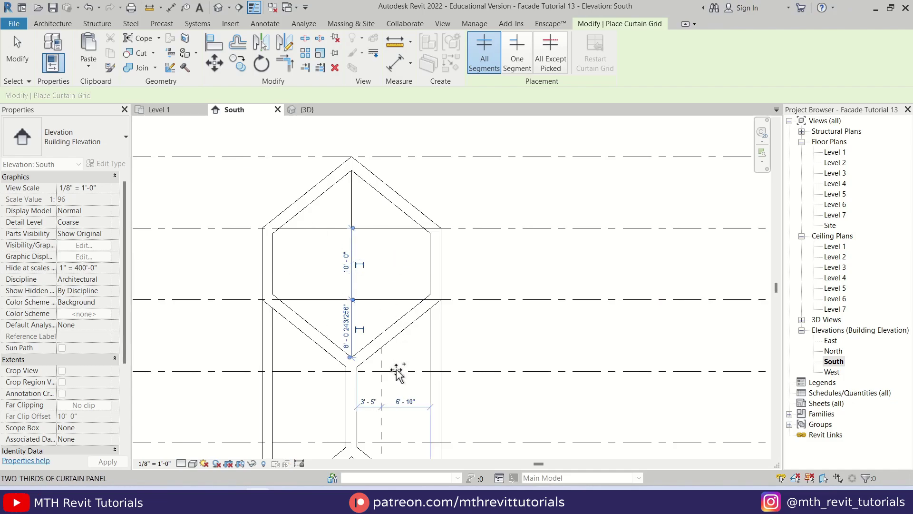
Step: Divide the right-hand middle glazing with horizontal curtain grid lines along the level lines and a vertical one at its midpoint
scroll(406, 276, "down", 3, "ctrl")
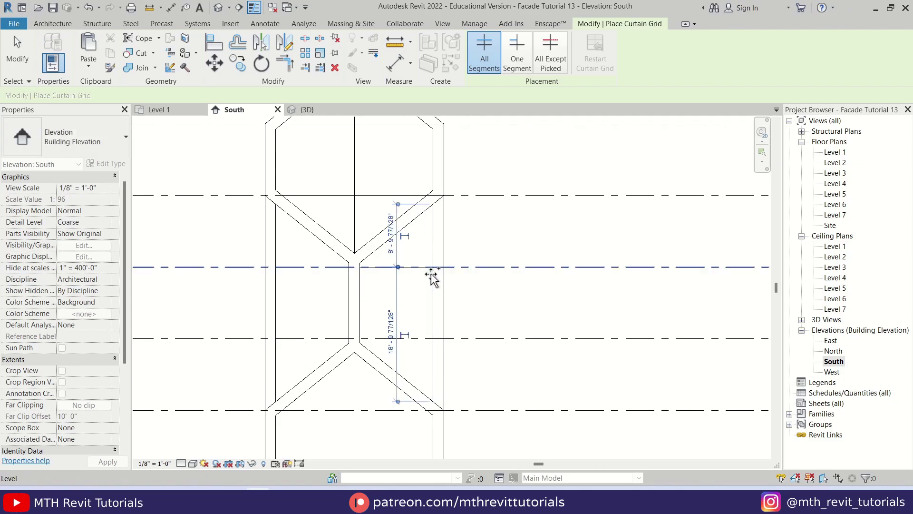
middle_click_drag(410, 275, 443, 273)
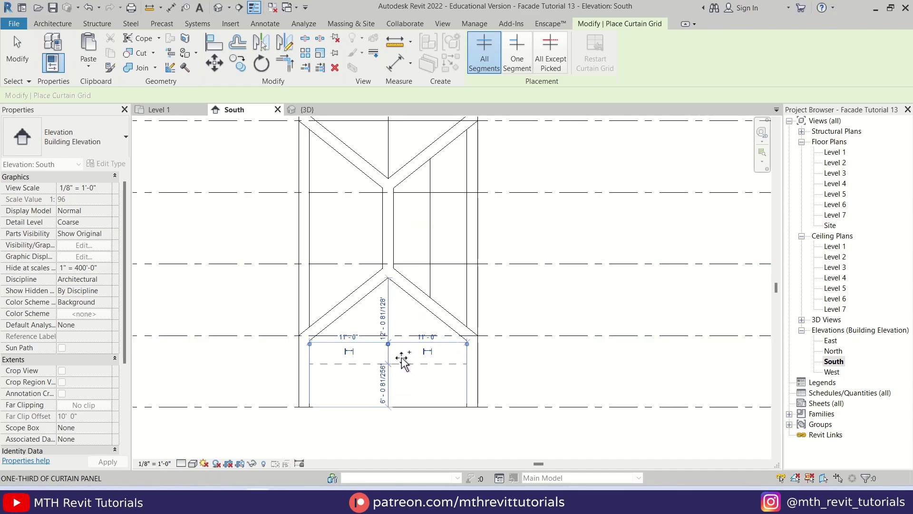
Step: Divide the base glazing with a central vertical grid line, a horizontal 7'-0" above Level 1 and another midway up to the apex
scroll(402, 362, "up", 2)
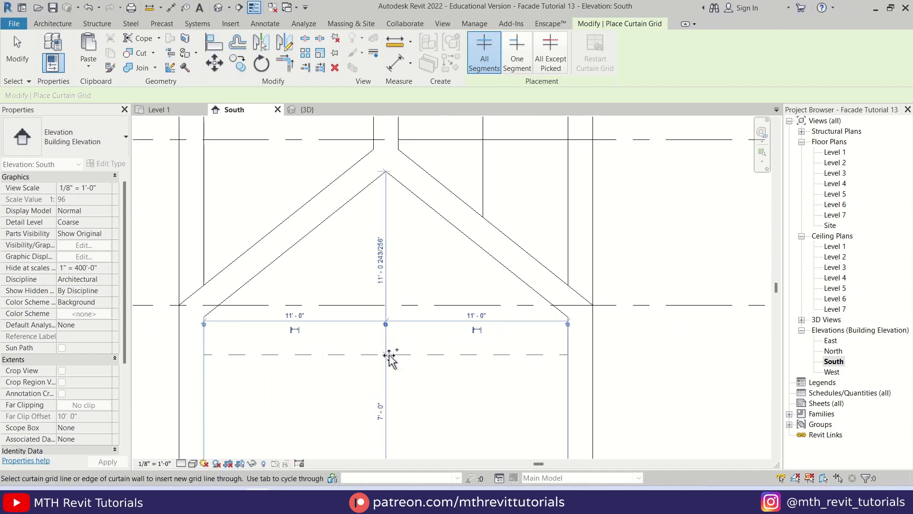
middle_click_drag(391, 360, 401, 287)
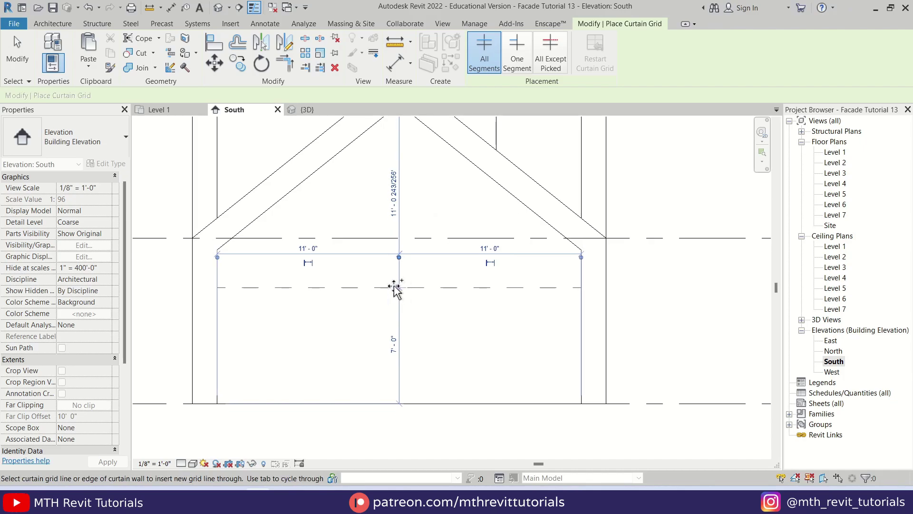
left_click(397, 288)
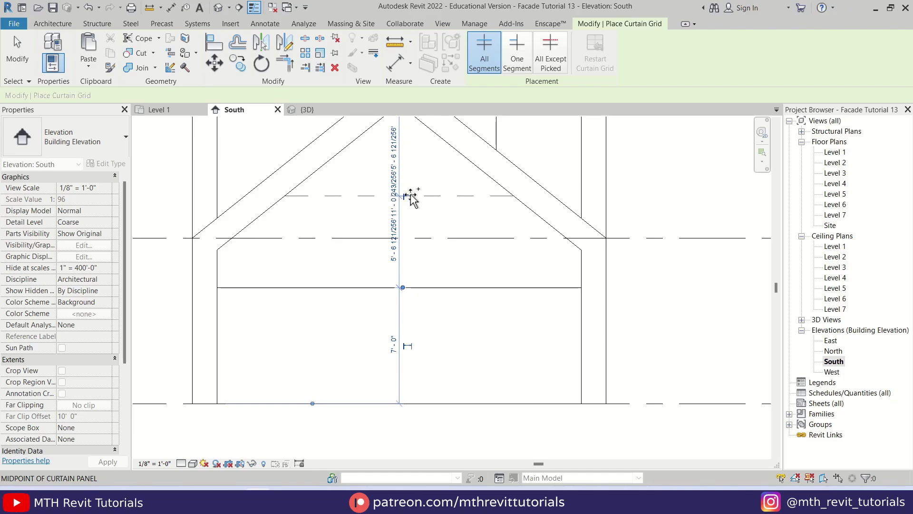
left_click(408, 196)
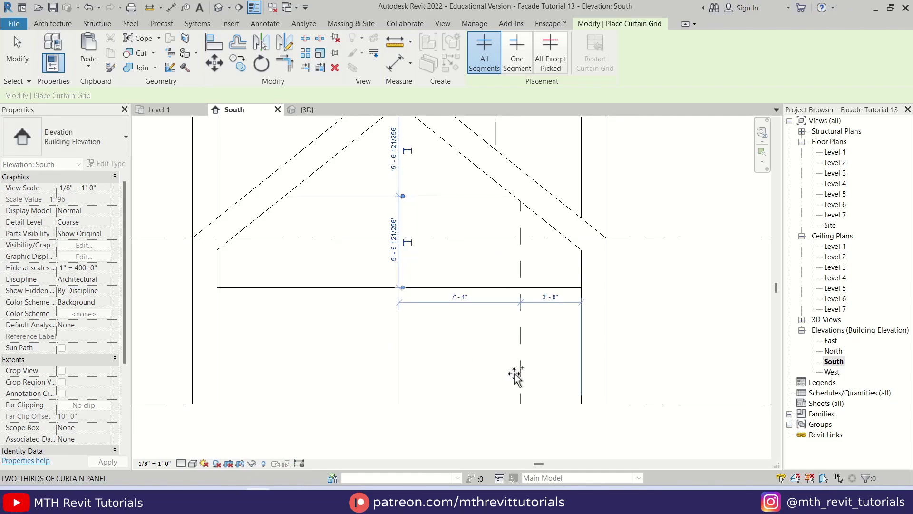
Step: Add vertical grid lines to the base glazing at 3'-8" spacing, two right and one left of centre, plus one nearer the left edge
left_click(514, 376)
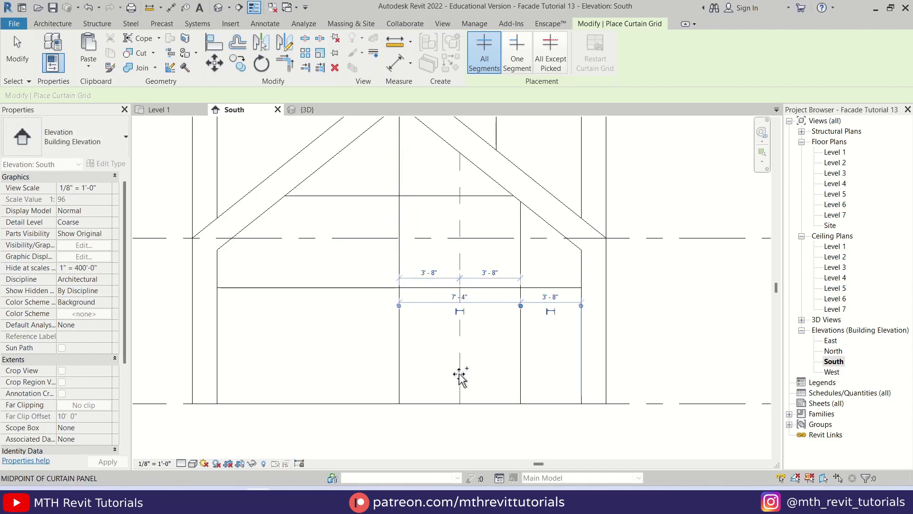
left_click(458, 374)
left_click(336, 368)
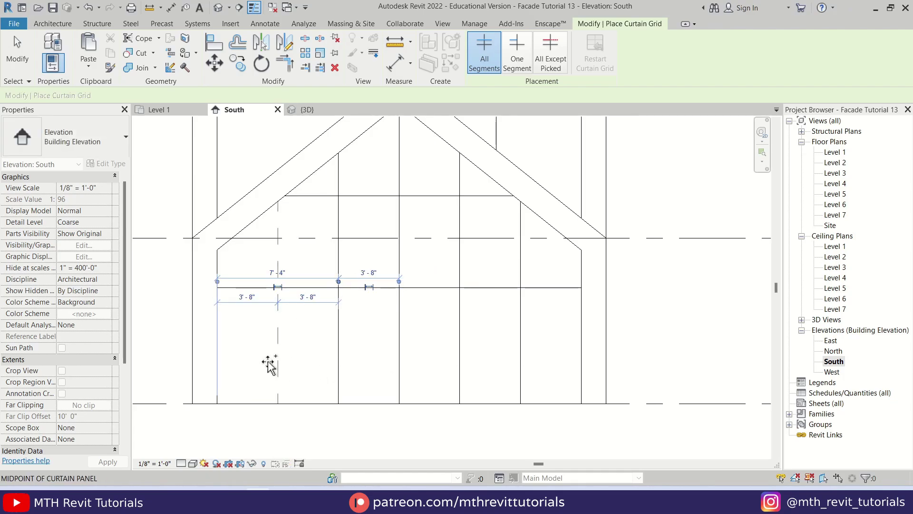
left_click(269, 366)
key("Escape")
Step: Place 1.5" x 2.5" rectangular mullions on all grid lines of the top hexagonal glazing
scroll(450, 366, "down", 3)
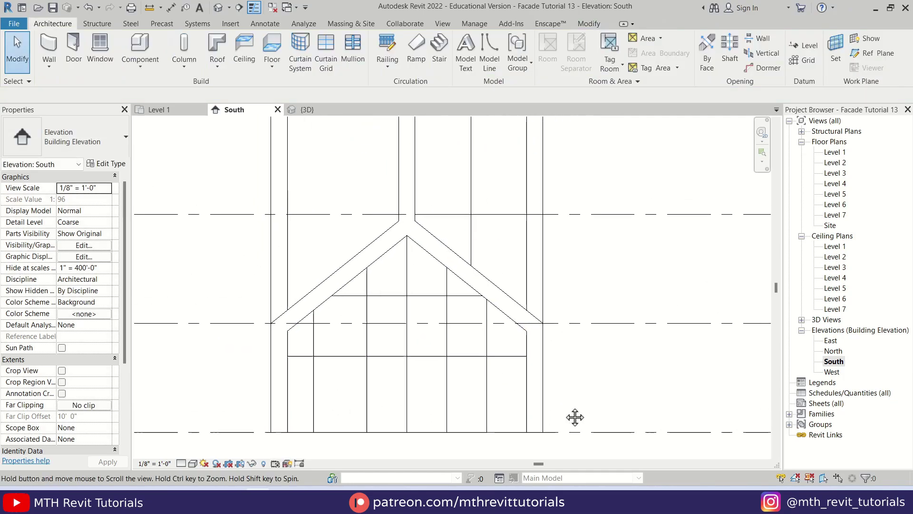
scroll(575, 415, "down", 2)
middle_click_drag(443, 355, 409, 438)
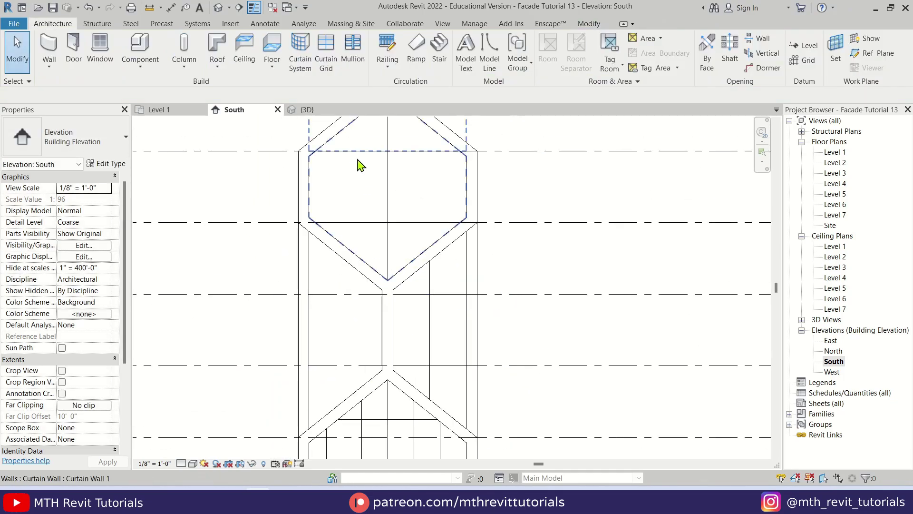
left_click(352, 50)
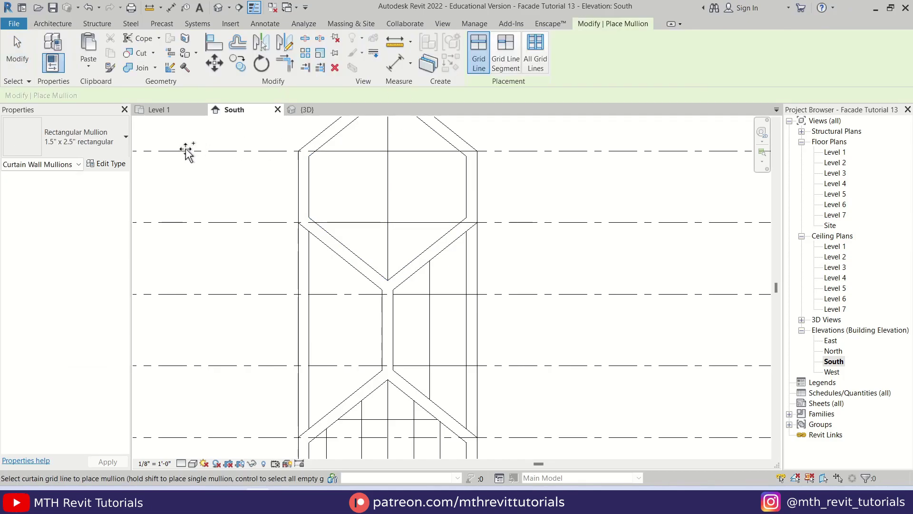
left_click(123, 138)
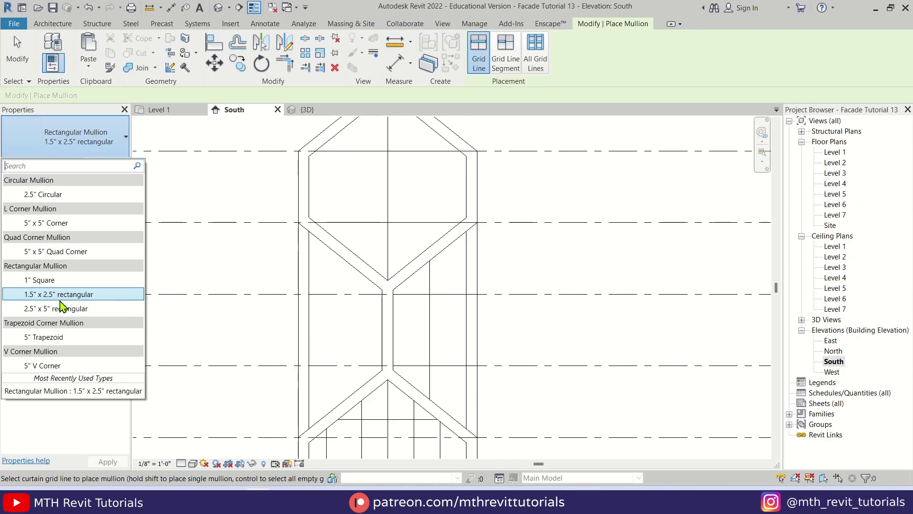
key("Escape")
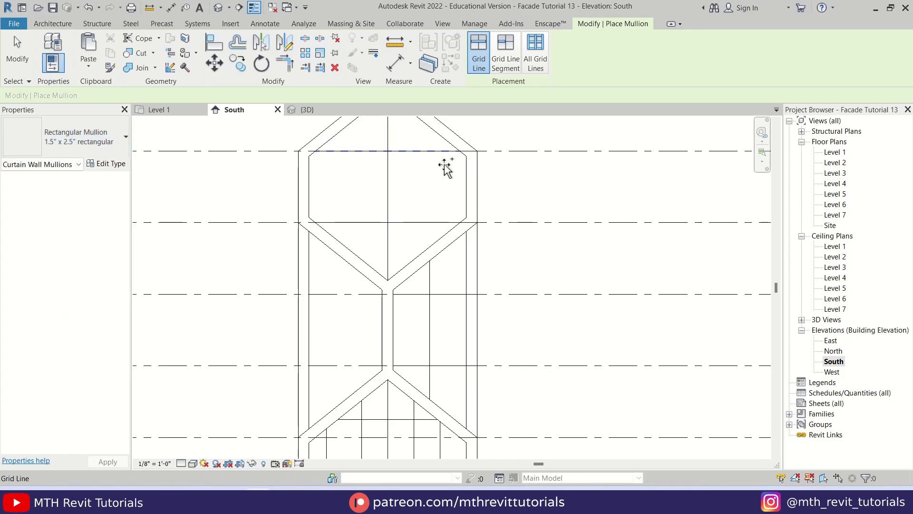
left_click(535, 67)
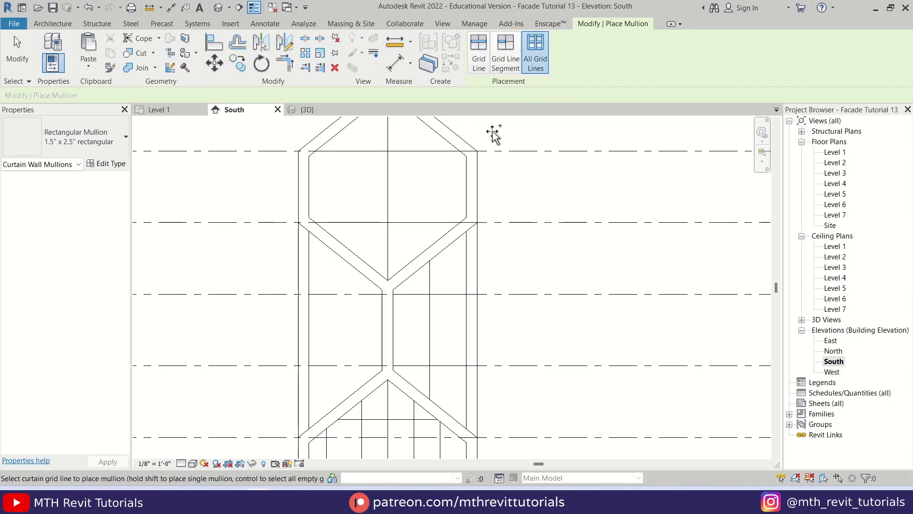
mouse_move(379, 181)
middle_mouse_down()
mouse_move(381, 221)
mouse_move(361, 246)
middle_mouse_up()
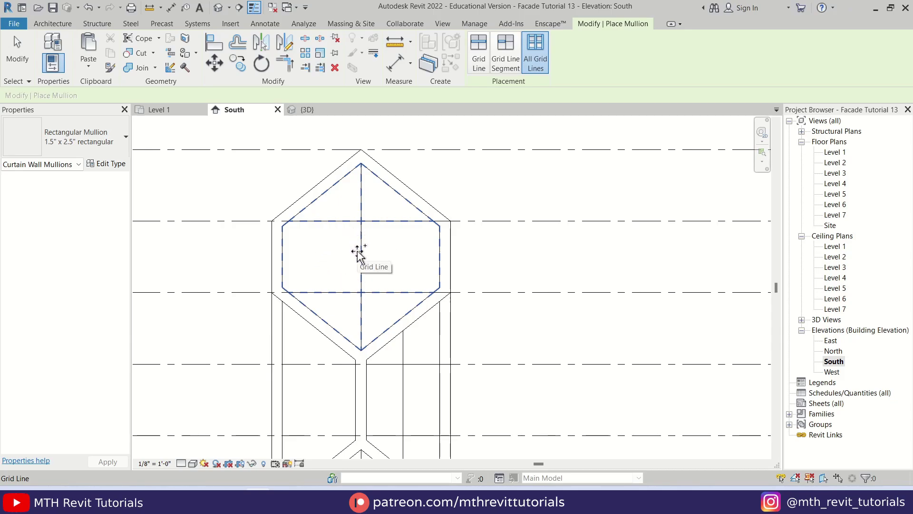
left_click(358, 252)
Step: Place the same rectangular mullions on all grid lines of the right-hand middle glazing and the base glazing
middle_click_drag(359, 369, 338, 279)
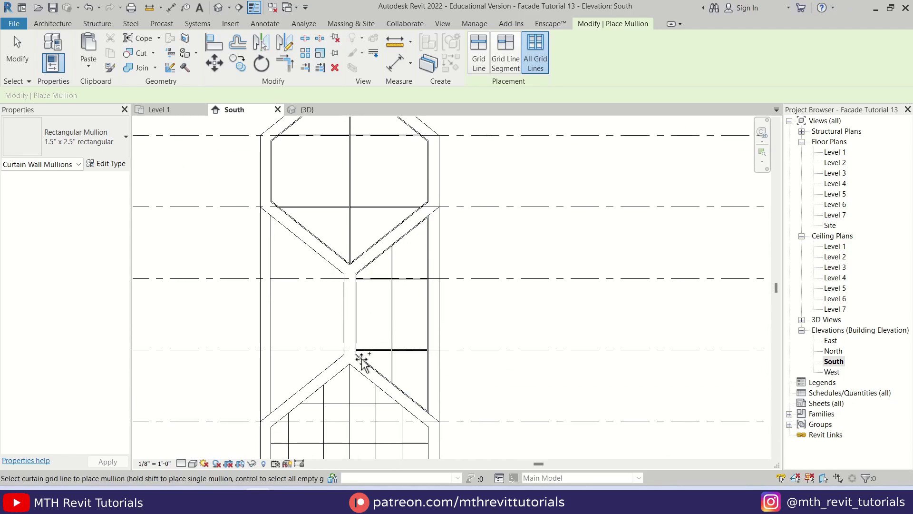
middle_click_drag(362, 363, 370, 259)
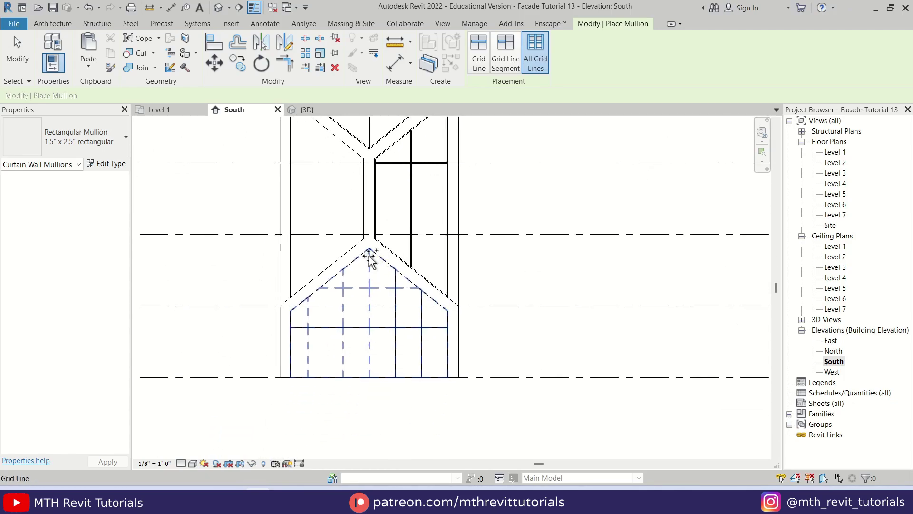
left_click(369, 310)
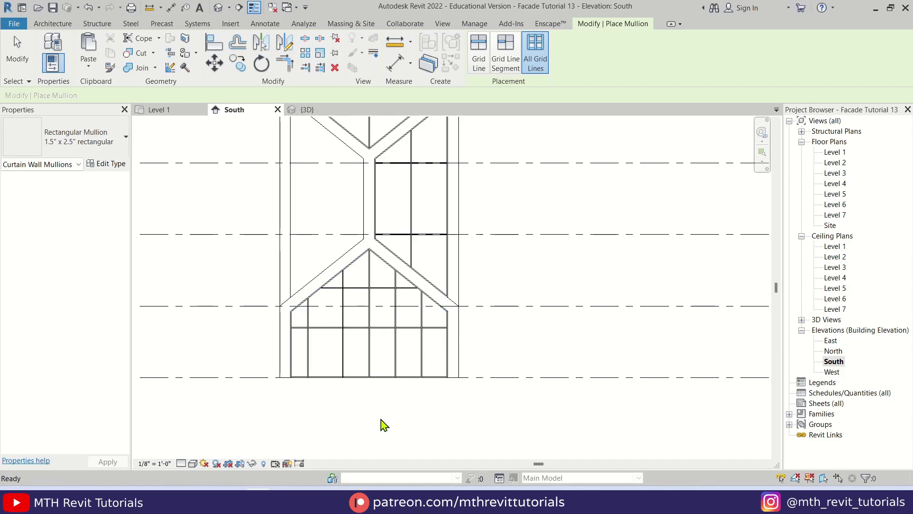
key("Escape")
key("Escape")
Step: Try to mirror a copy of the right-hand middle glazing into the left opening about a vertical axis through the base glazing's apex
middle_click_drag(448, 132, 457, 218)
left_click(456, 218)
middle_click_drag(412, 262, 395, 304)
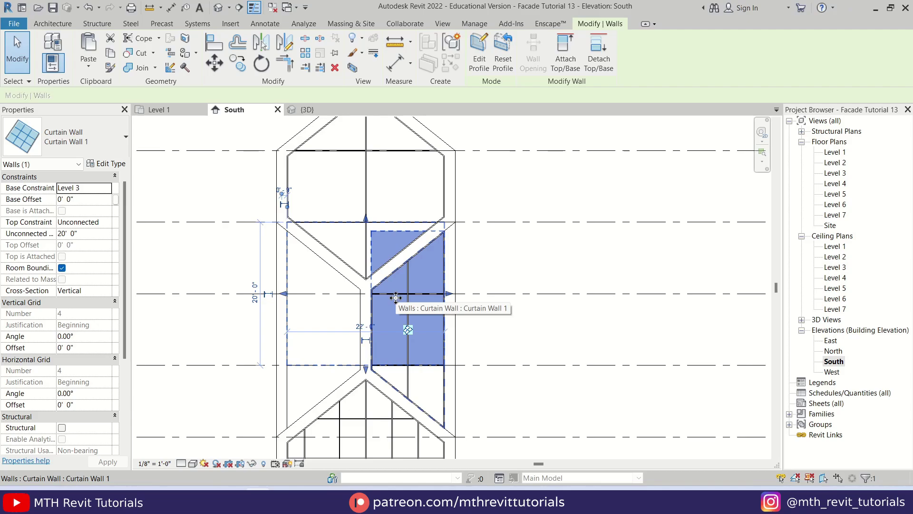
key("d")
key("m")
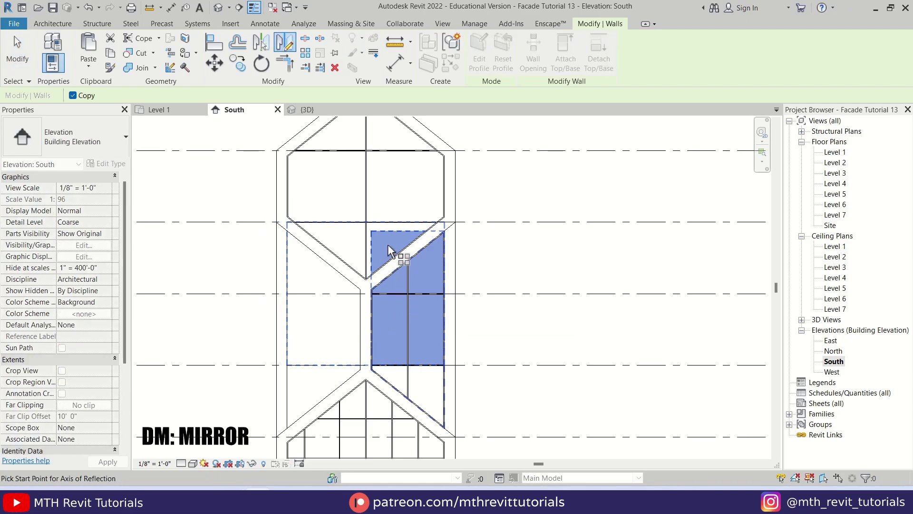
scroll(353, 347, "up", 3)
scroll(351, 357, "up", 3)
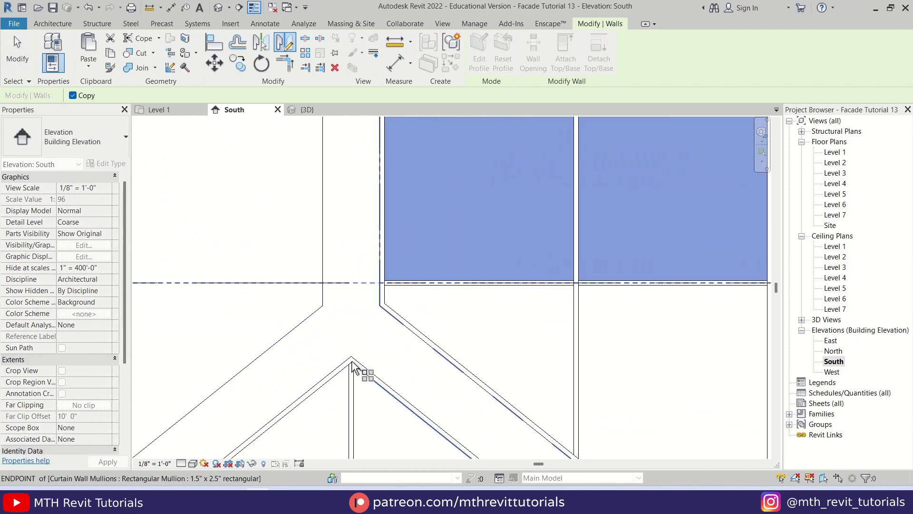
left_click(351, 355)
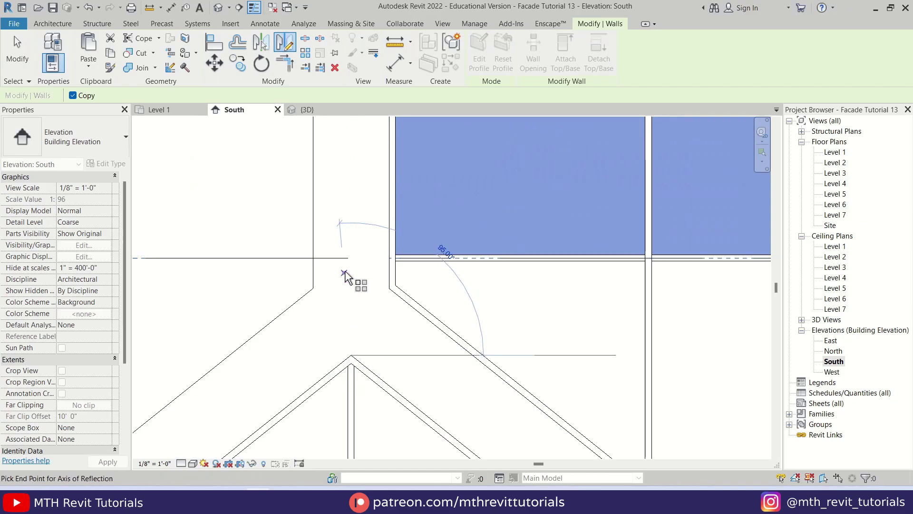
left_click(354, 247)
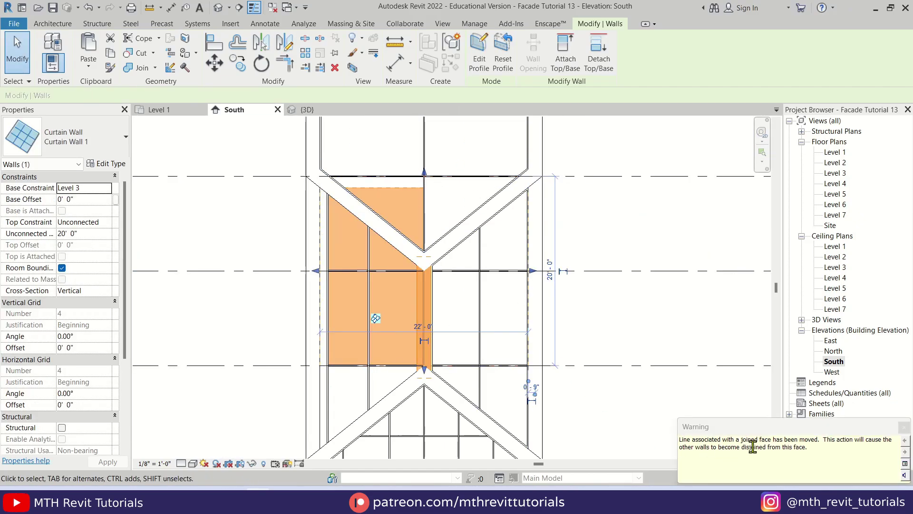
left_click_drag(691, 441, 875, 446)
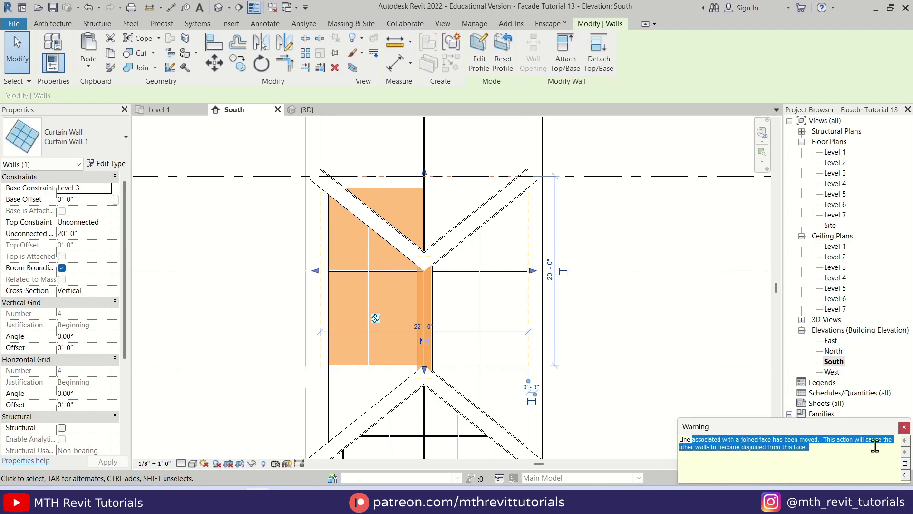
left_click(903, 427)
key("Escape")
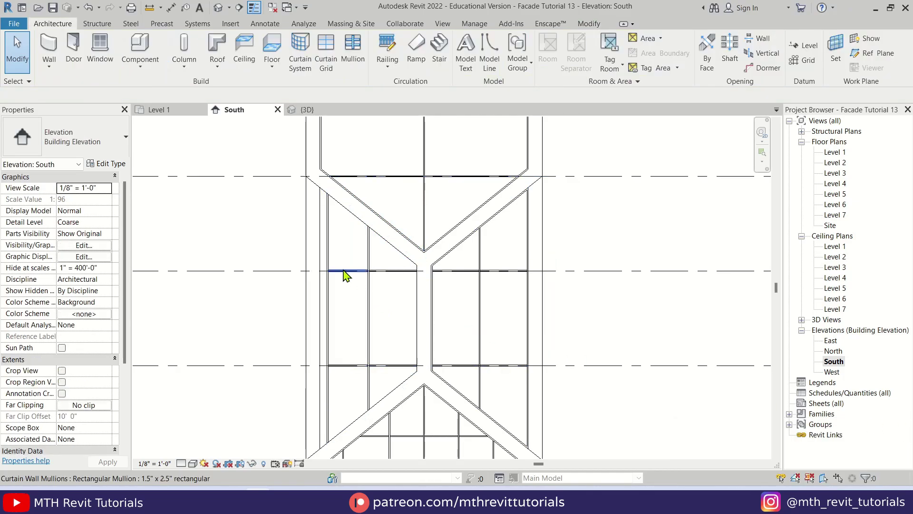
Step: Delete the mirrored curtain wall from the left-hand middle opening
left_click(332, 261)
left_click(326, 296)
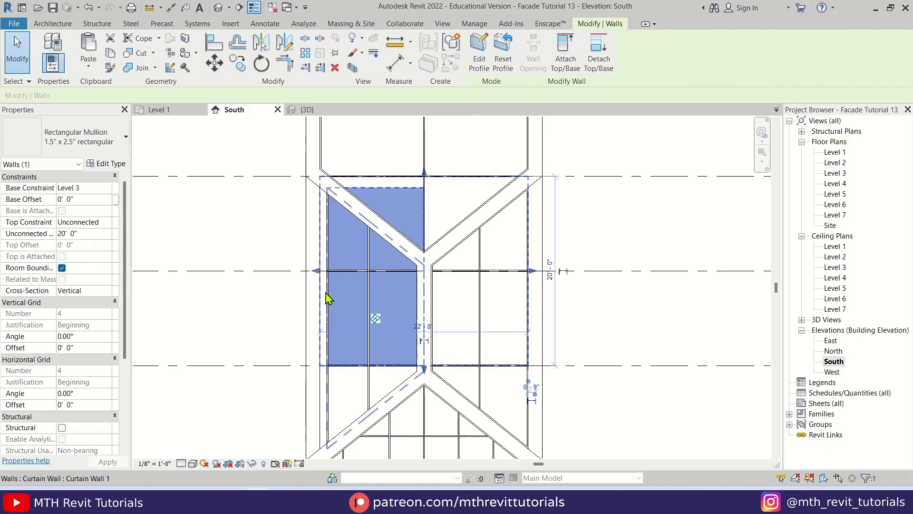
key("Delete")
Step: In the Level 3 floor plan, draw a 20'-0" high curtain wall from the left wall's inner end corner towards the projecting middle wall
scroll(353, 286, "down", 1)
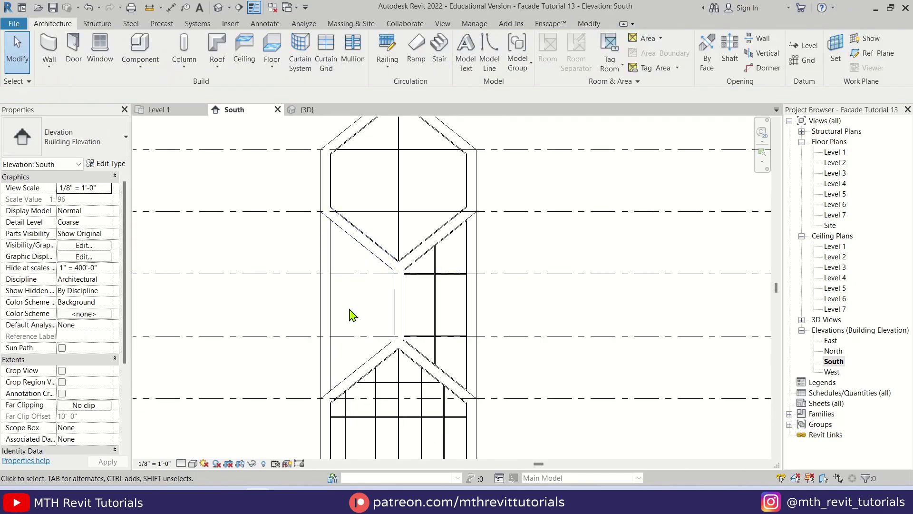
scroll(351, 312, "down", 3)
double_click(835, 173)
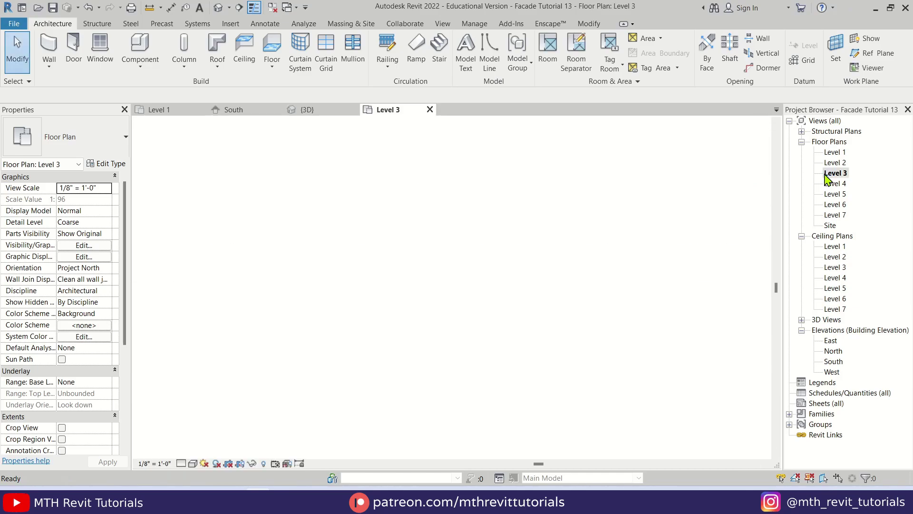
scroll(426, 277, "up", 1)
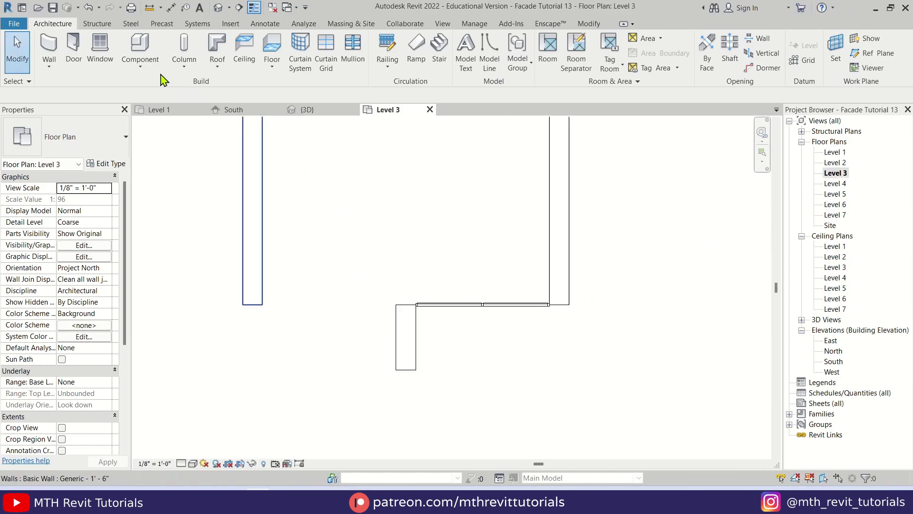
left_click(52, 50)
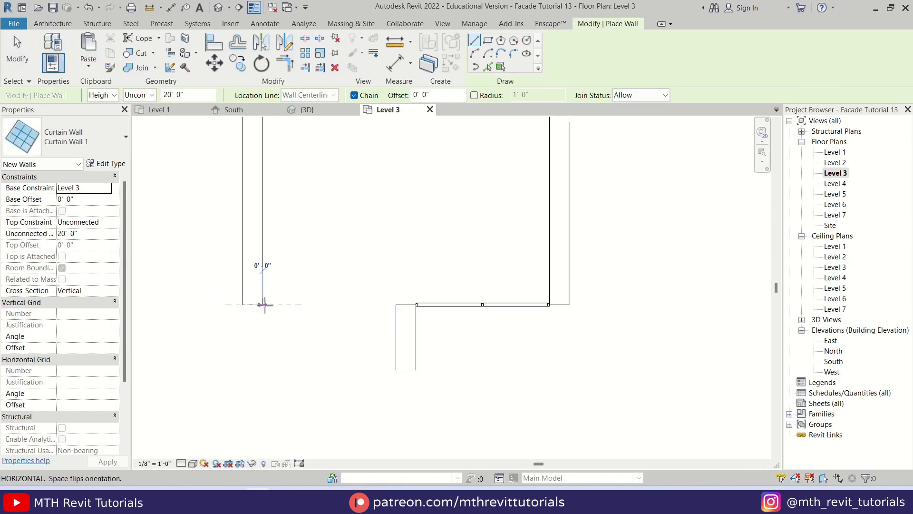
left_click(262, 304)
left_click(380, 304)
key("Escape")
key("Escape")
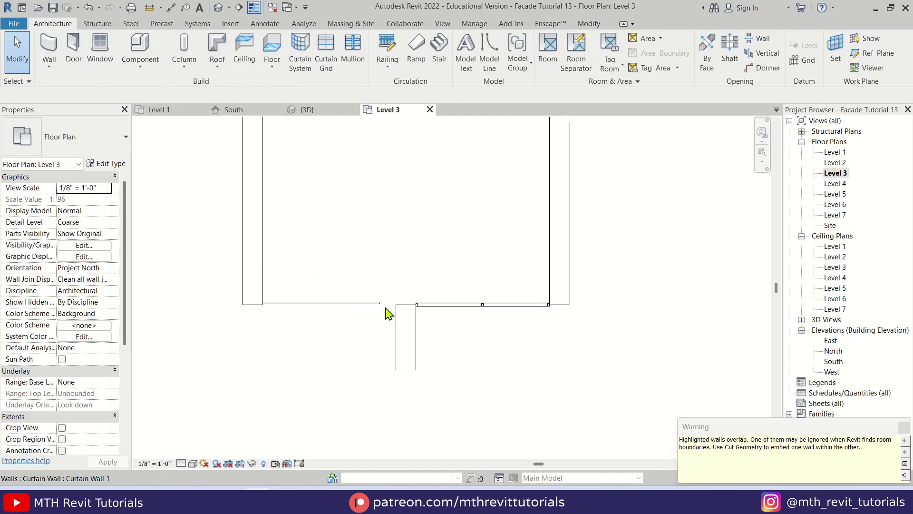
Step: In the South elevation, edit the new curtain wall's profile, replacing its rectangular outline with lines picked from the left middle opening's frame edges
left_click(833, 362)
double_click(836, 367)
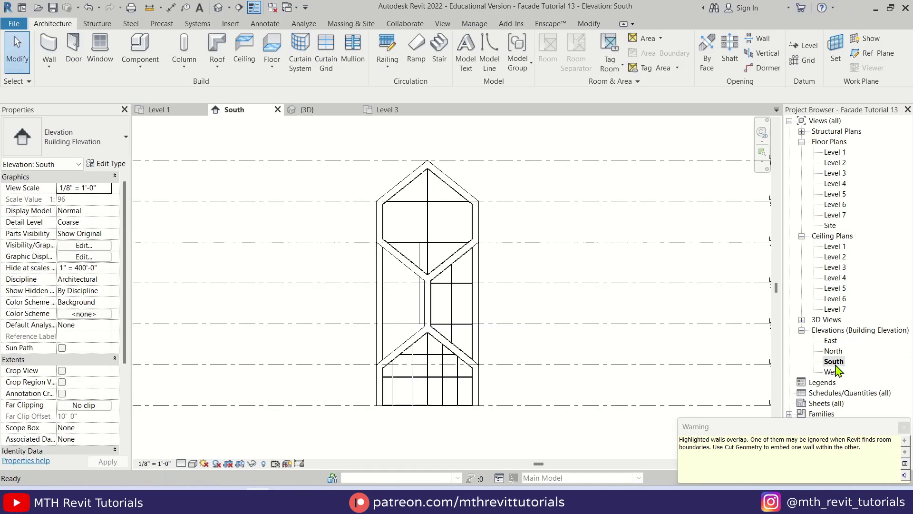
scroll(427, 286, "up", 3)
left_click(417, 285)
left_click(478, 52)
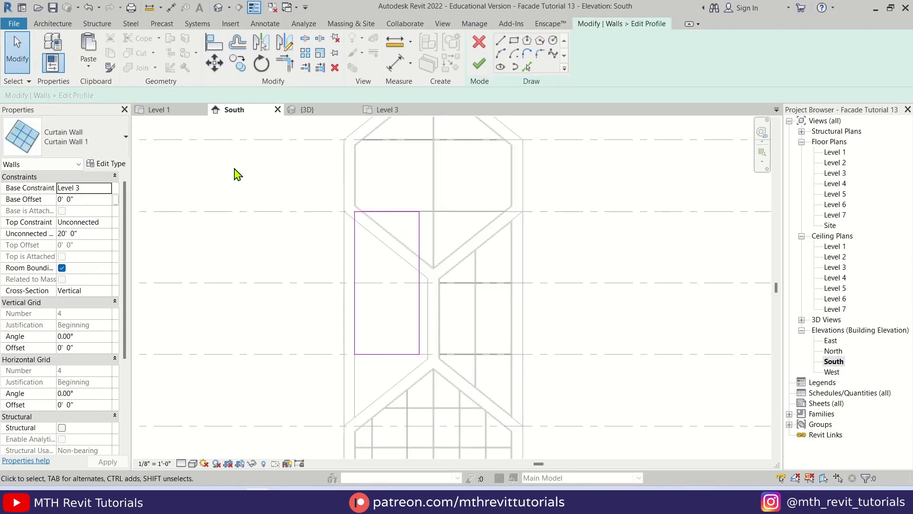
left_click_drag(234, 173, 481, 401)
key("Escape")
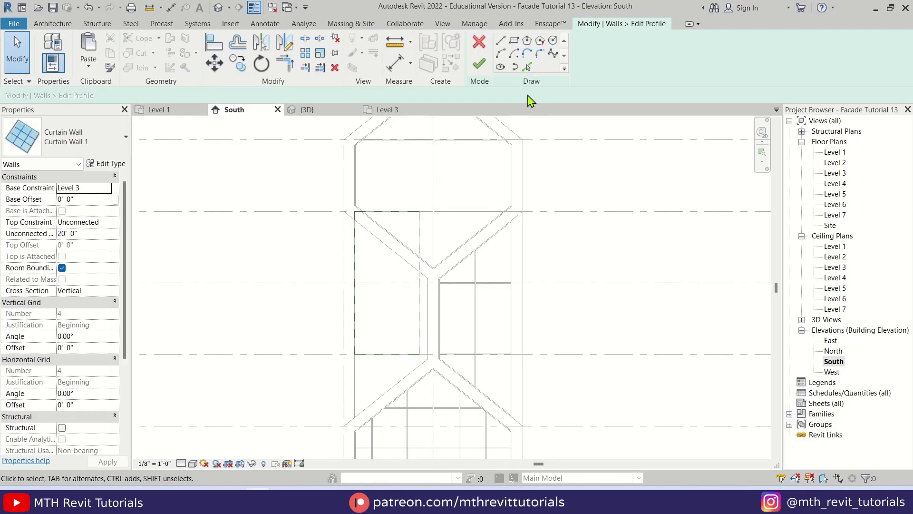
left_click(527, 66)
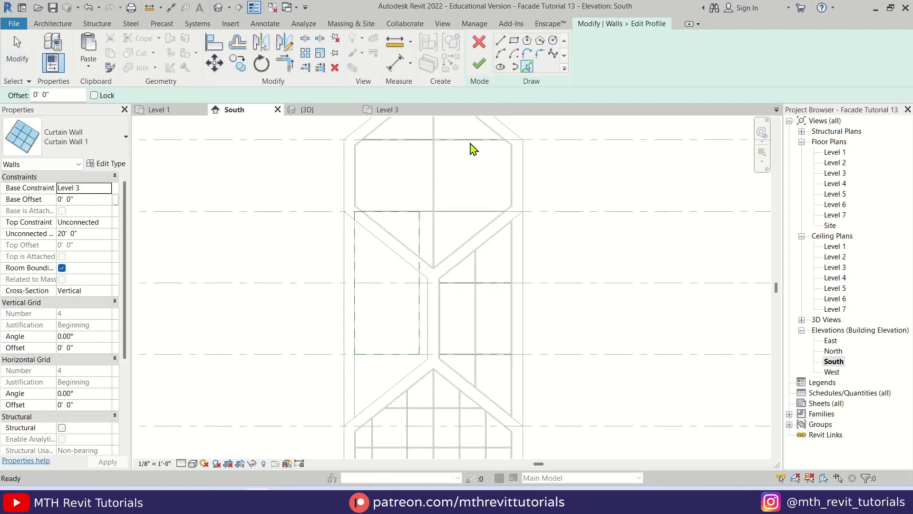
left_click(397, 261)
left_click(394, 387)
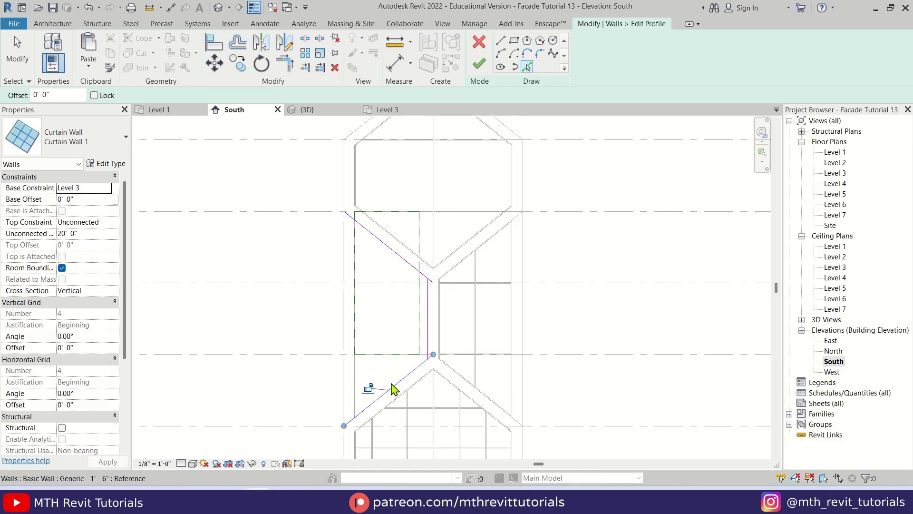
Step: Trim the picked profile lines to each other at the corners into a closed trapezoidal outline and finish the profile edit
key("t")
key("r")
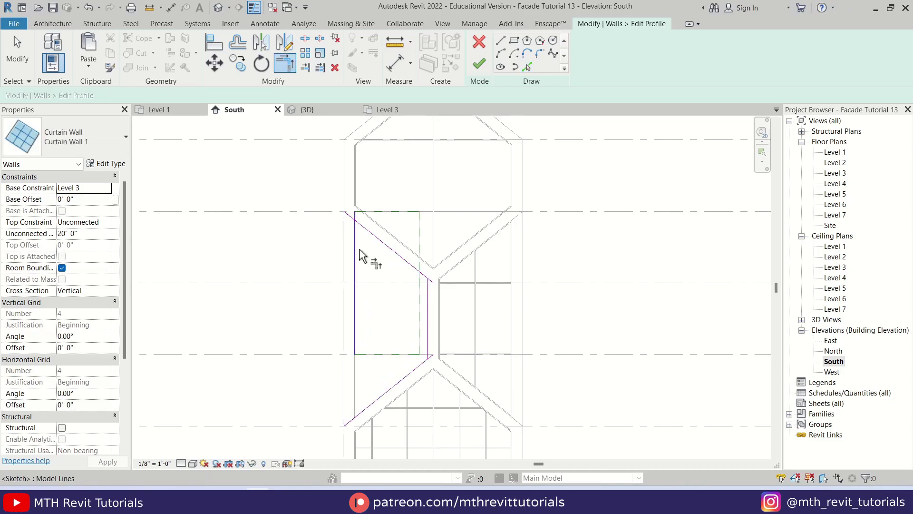
left_click(356, 253)
left_click(379, 239)
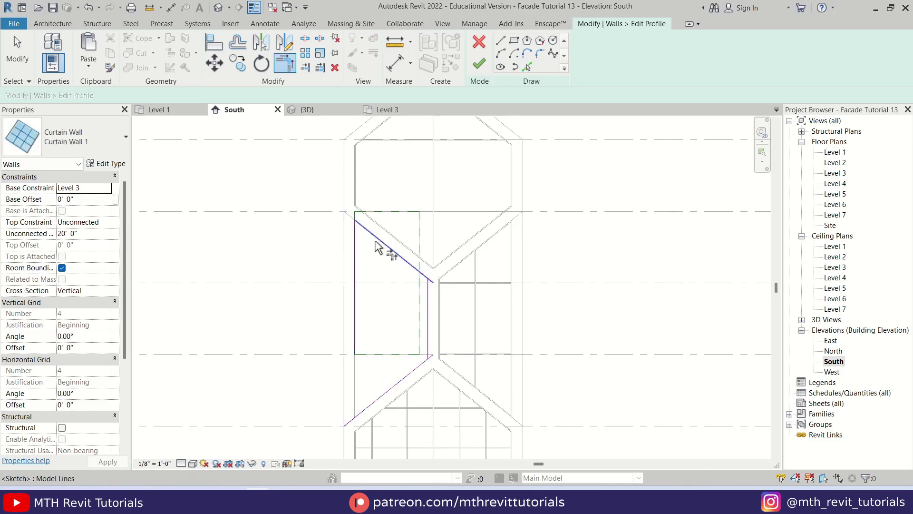
left_click(430, 308)
left_click(402, 387)
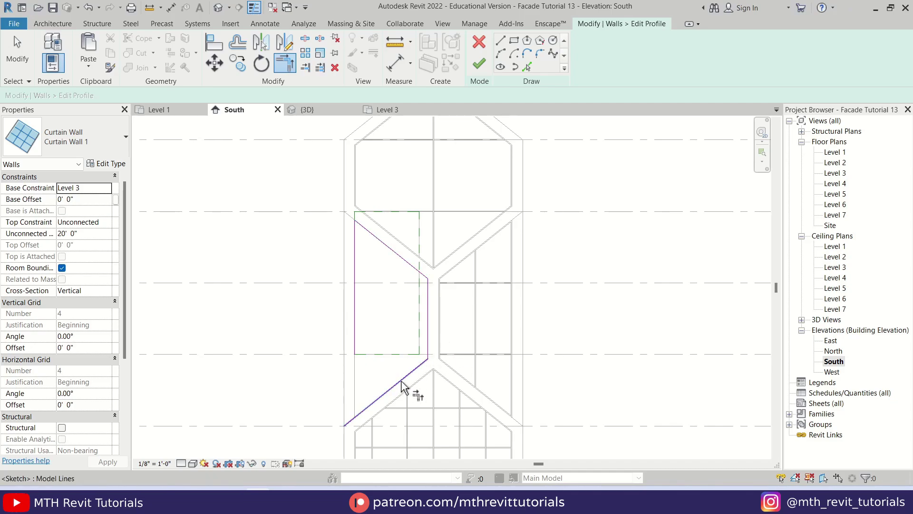
left_click(369, 407)
left_click(355, 357)
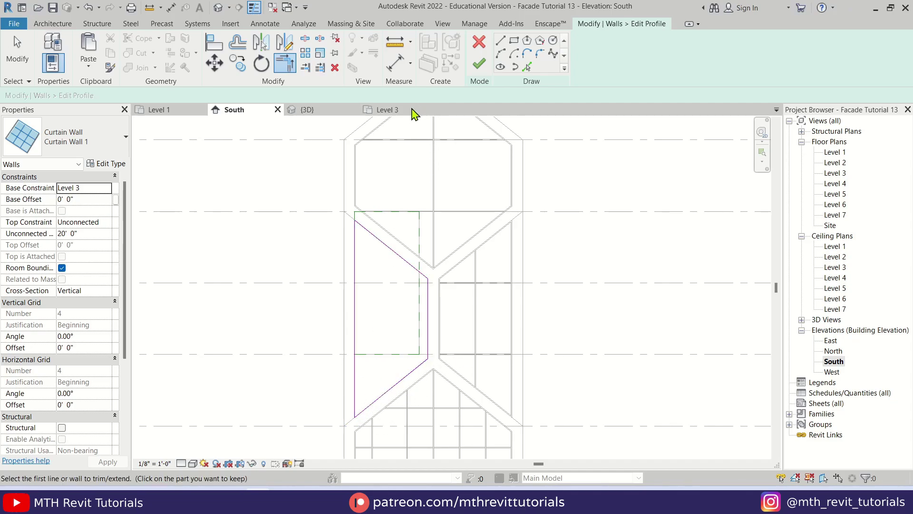
left_click(486, 66)
key("Escape")
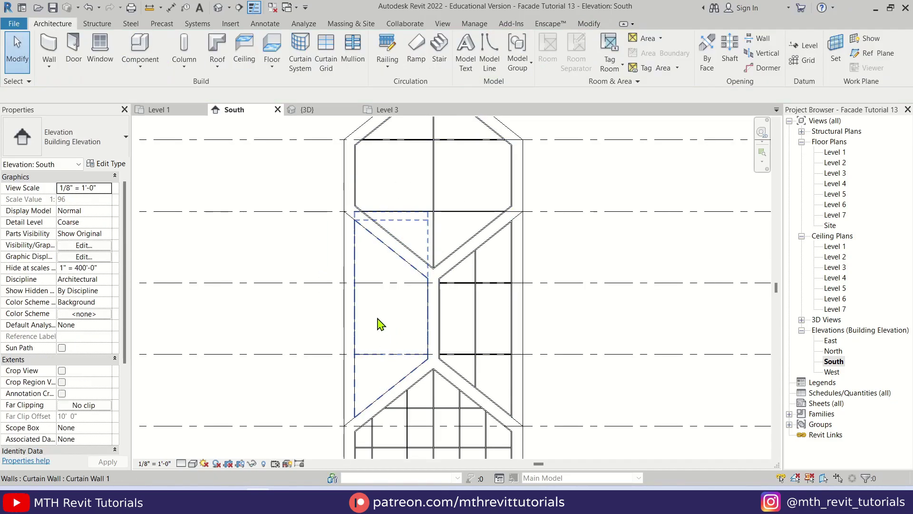
Step: Divide the left middle opening's curtain wall with horizontal grid lines at Levels 3 and 4 and one vertical grid line at mid-width
left_click(326, 55)
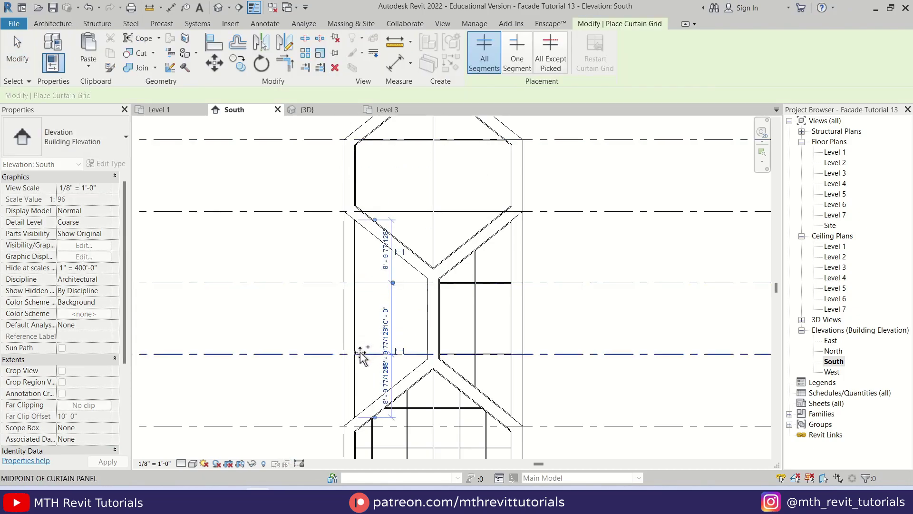
left_click(390, 304)
key("Escape")
key("Escape")
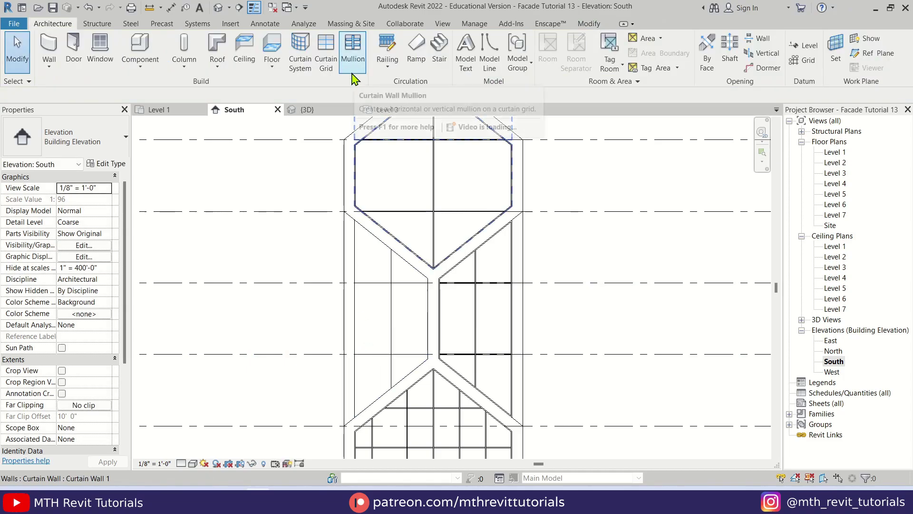
Step: Place 1.5" x 2.5" rectangular mullions on all grid lines of the left middle opening's curtain wall
left_click(352, 72)
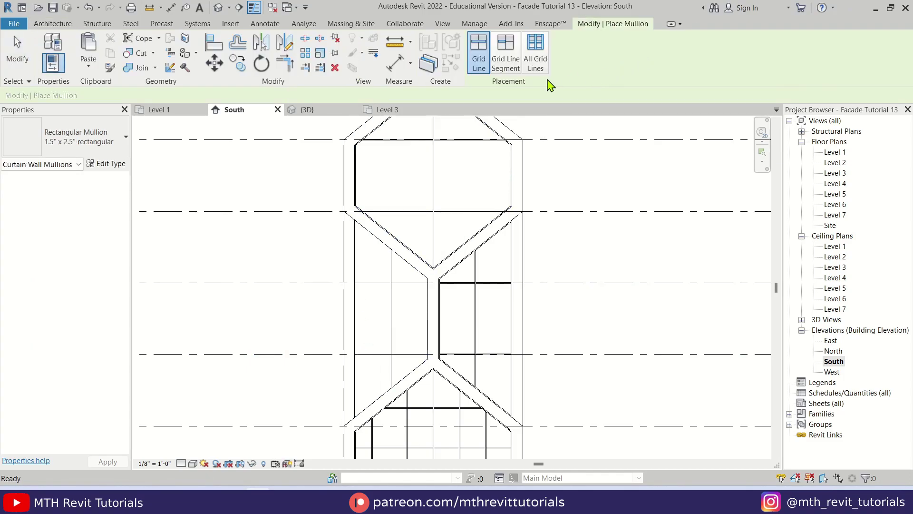
left_click(537, 56)
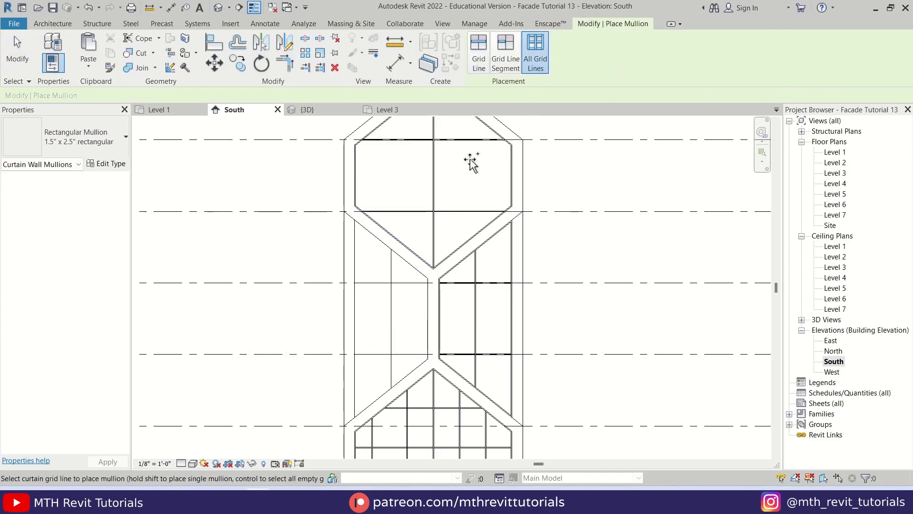
left_click(72, 149)
left_click(89, 296)
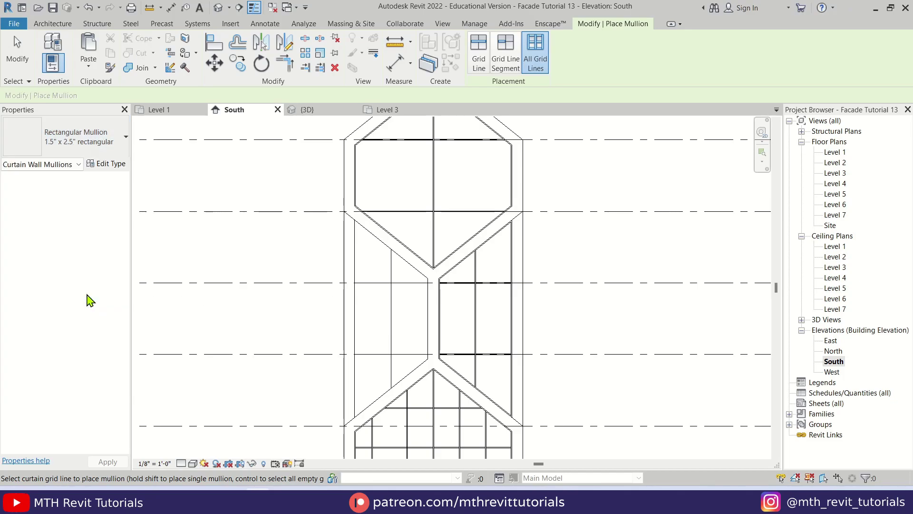
left_click(389, 328)
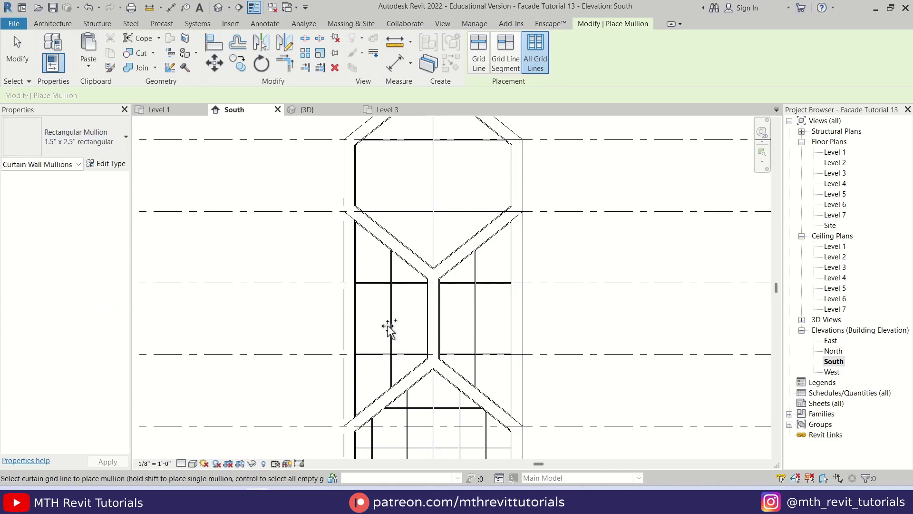
key("Escape")
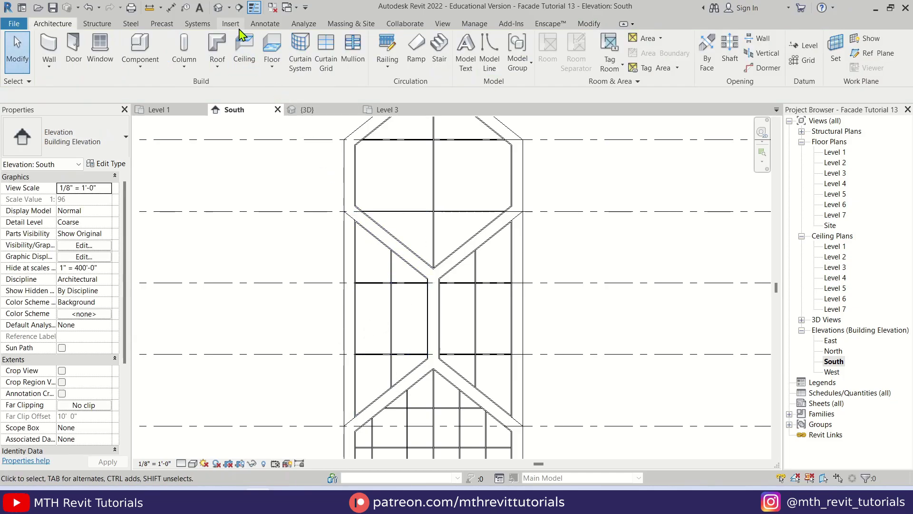
Step: Check the front and open rear of the building in 3D, and set the West elevation's visual style to Wireframe
left_click(218, 11)
middle_click_drag(418, 234, 356, 364, "shift")
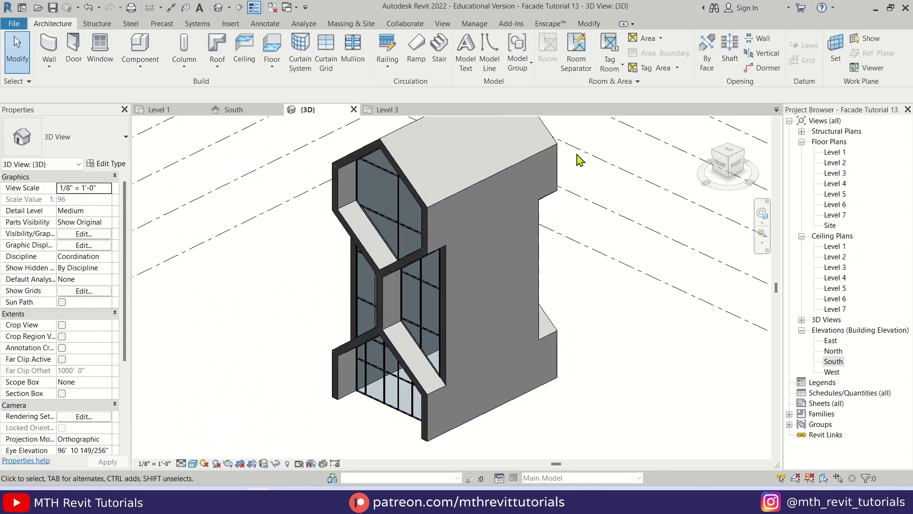
middle_click_drag(517, 312, 598, 286, "shift")
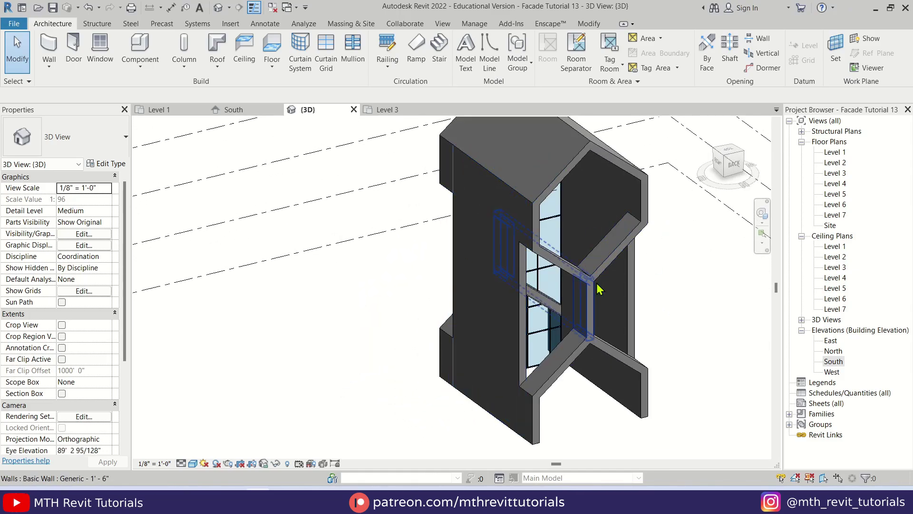
double_click(832, 371)
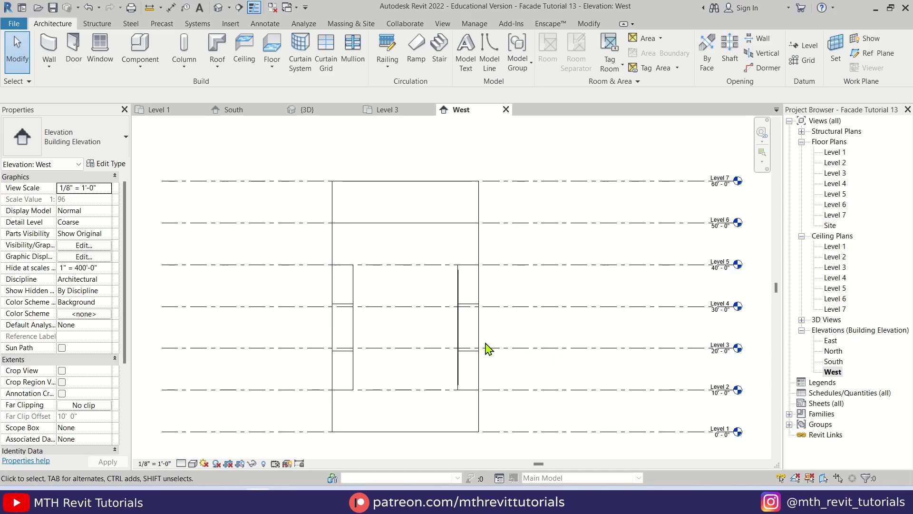
left_click(192, 463)
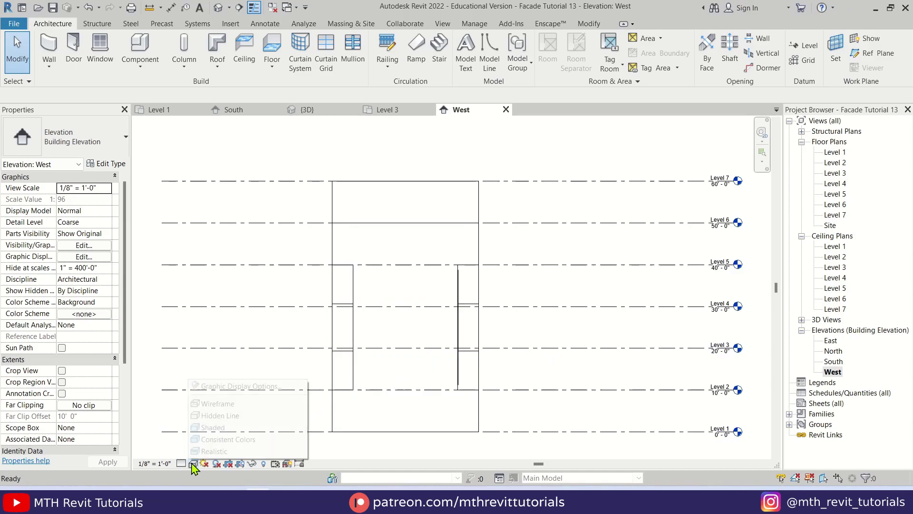
left_click(218, 403)
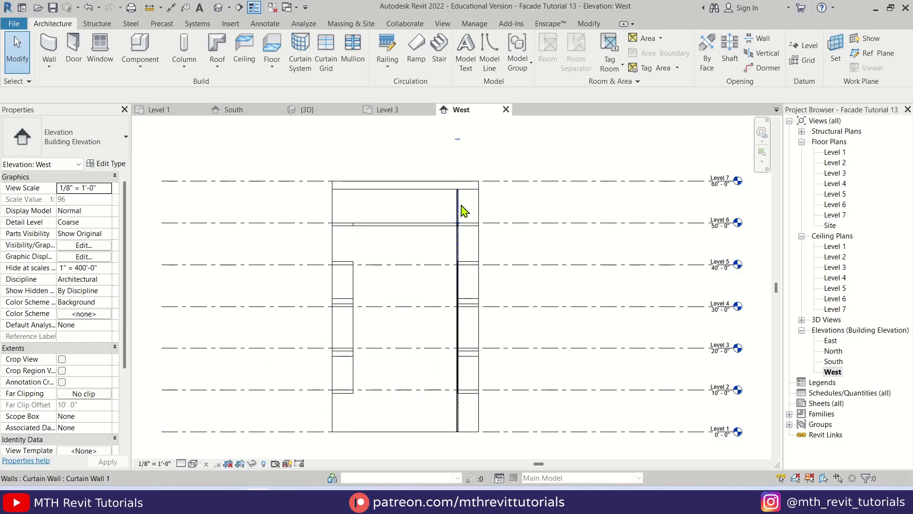
Step: Mirror a copy of the front facade's curtain walls, filtered to the Walls category, onto the rear facade about the building's mid-depth axis
left_click_drag(445, 147, 555, 469)
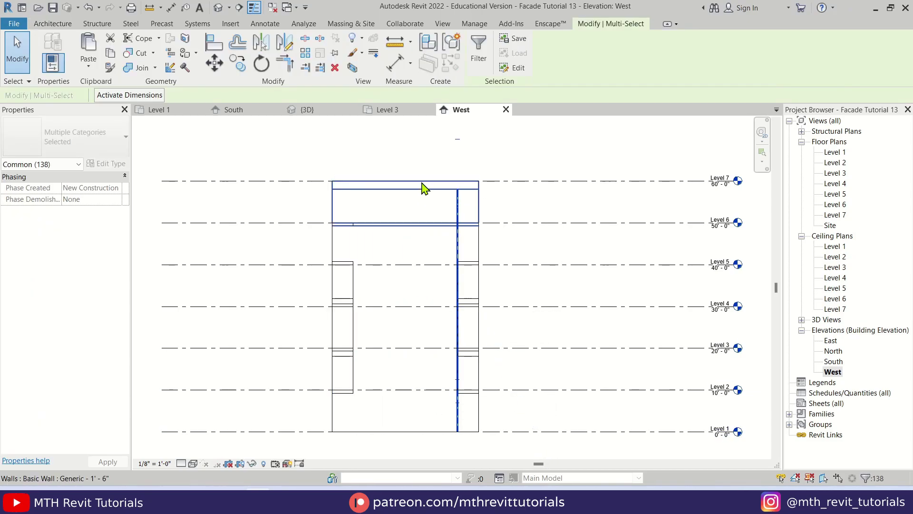
left_click(478, 59)
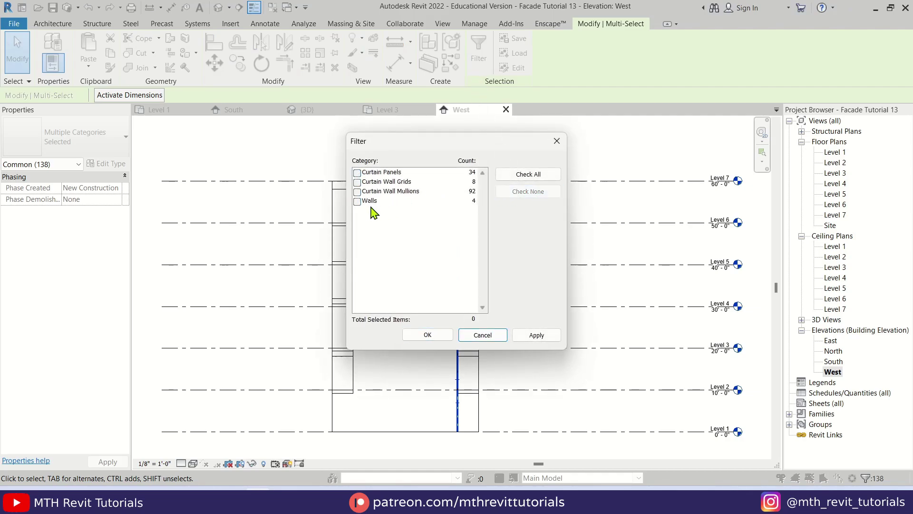
left_click(358, 201)
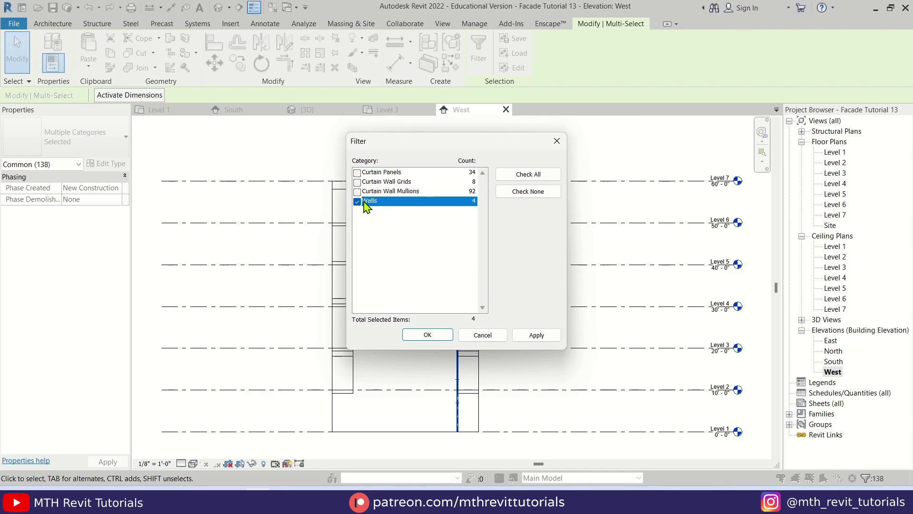
left_click(427, 334)
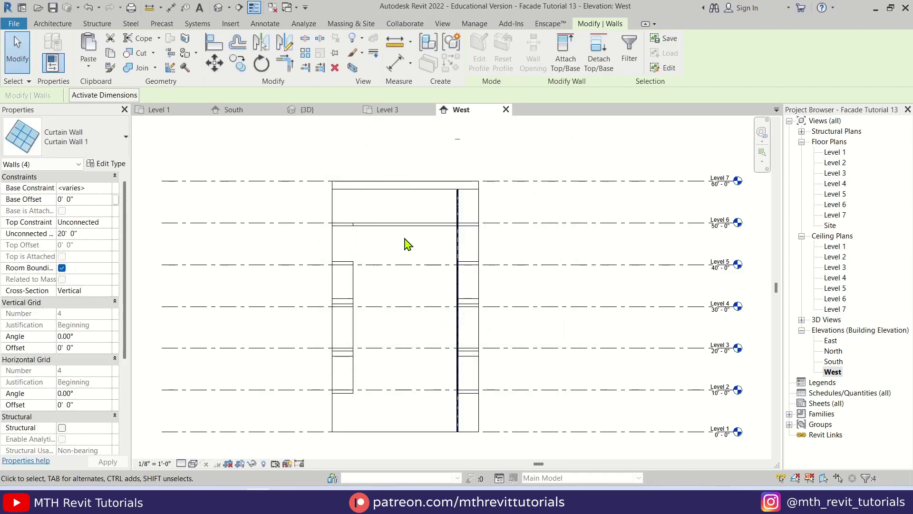
key("d")
key("m")
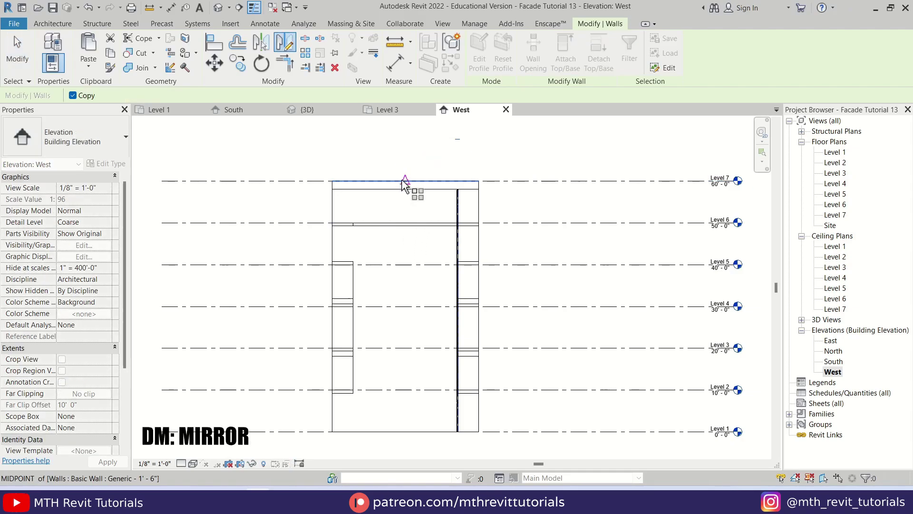
left_click(405, 181)
left_click(404, 157)
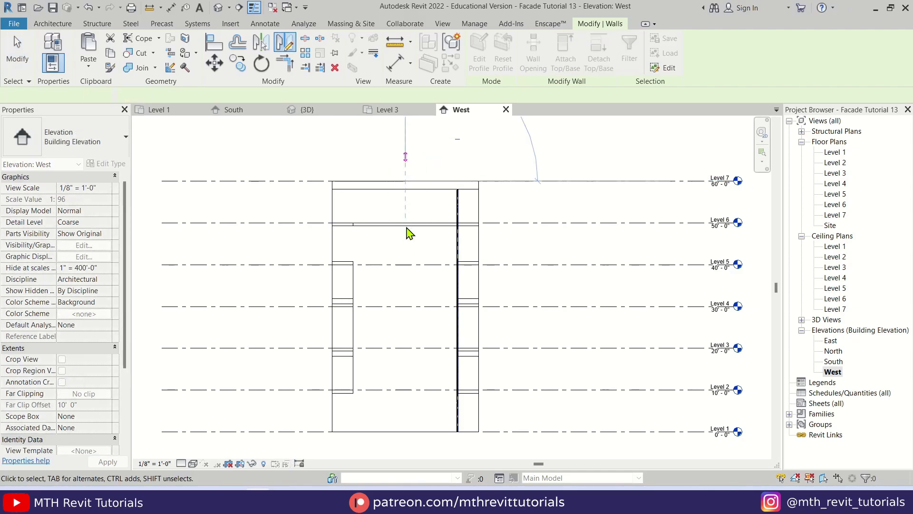
key("Escape")
left_click(218, 7)
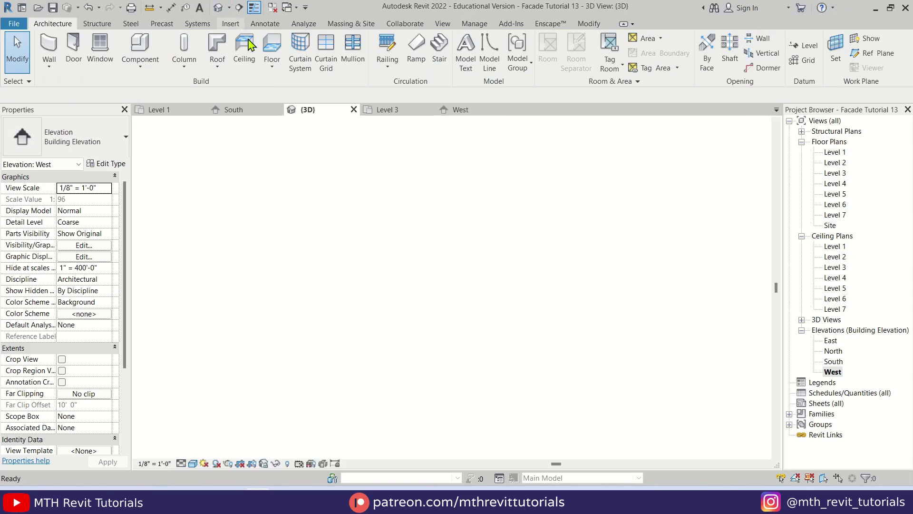
middle_click_drag(395, 295, 447, 397, "shift")
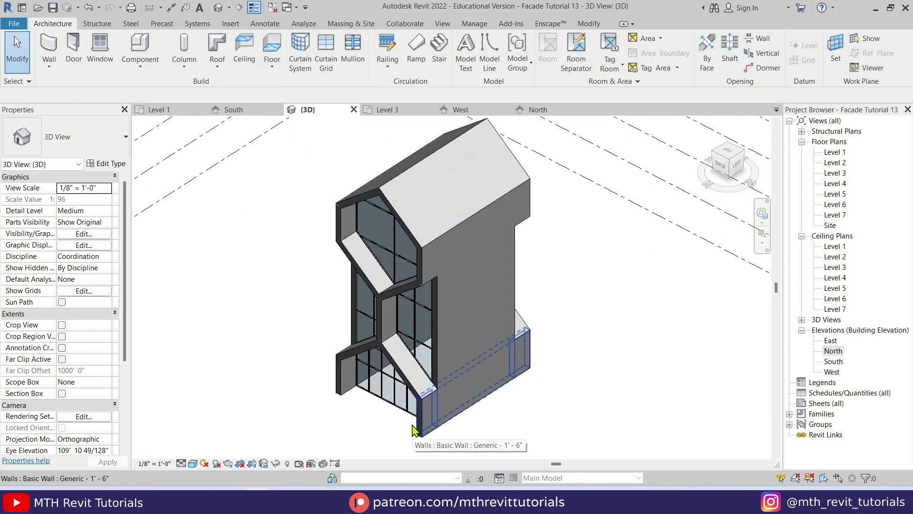
Step: In the Level 1 floor plan, create a rectangular Generic - 12" floor of about 3844 SF extending around the whole building
double_click(835, 152)
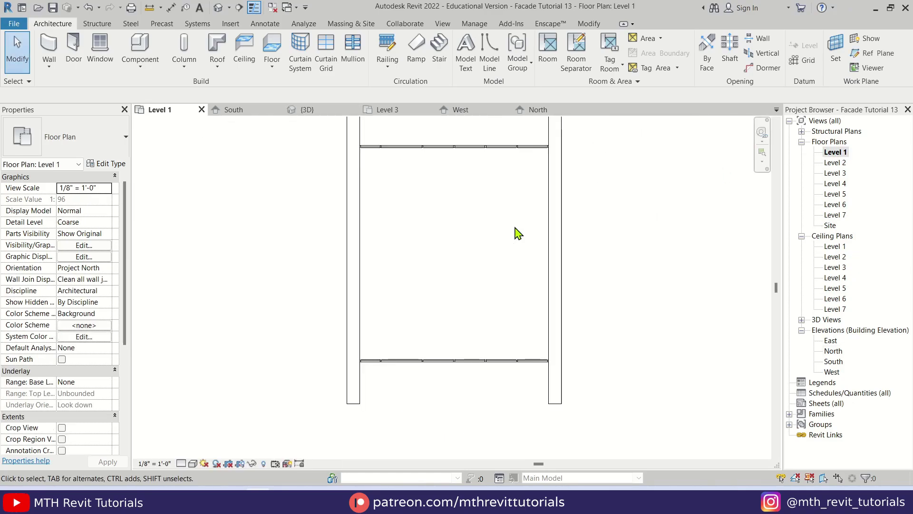
scroll(515, 230, "down", 3)
middle_click_drag(499, 252, 447, 292)
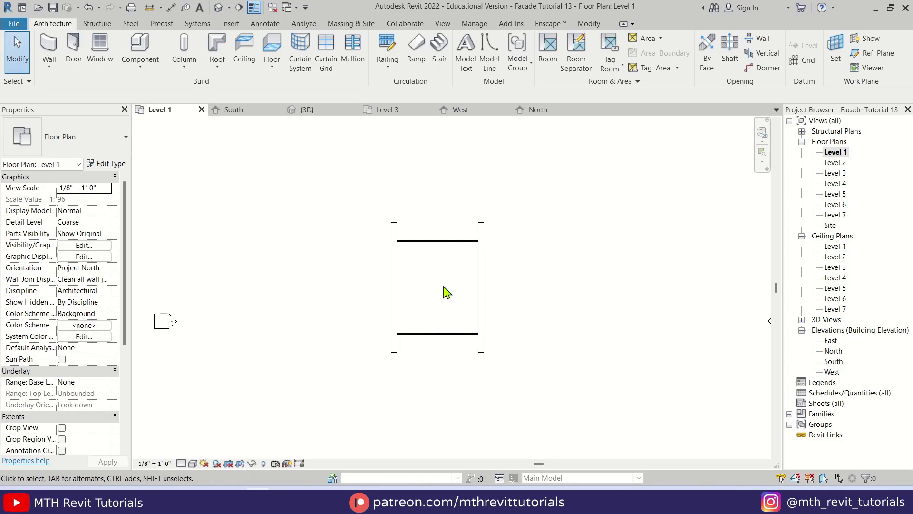
left_click(272, 47)
left_click(579, 39)
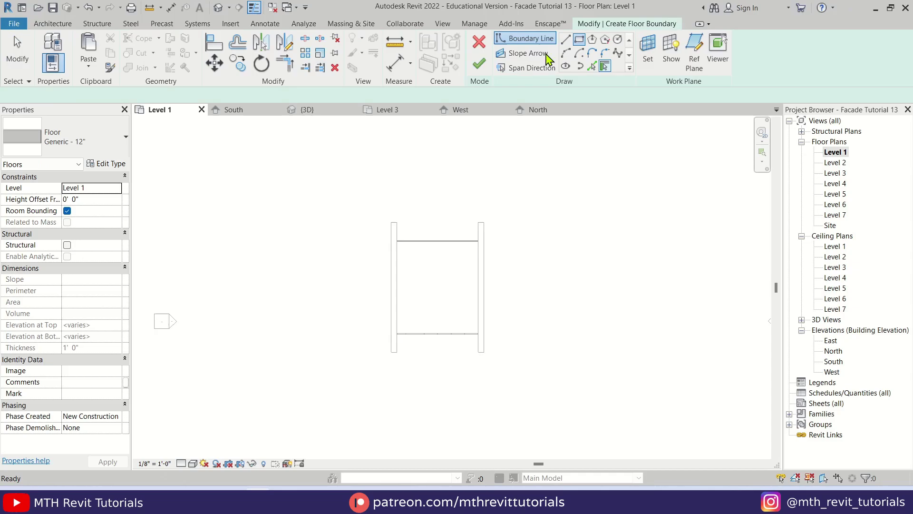
left_click(321, 172)
left_click(551, 402)
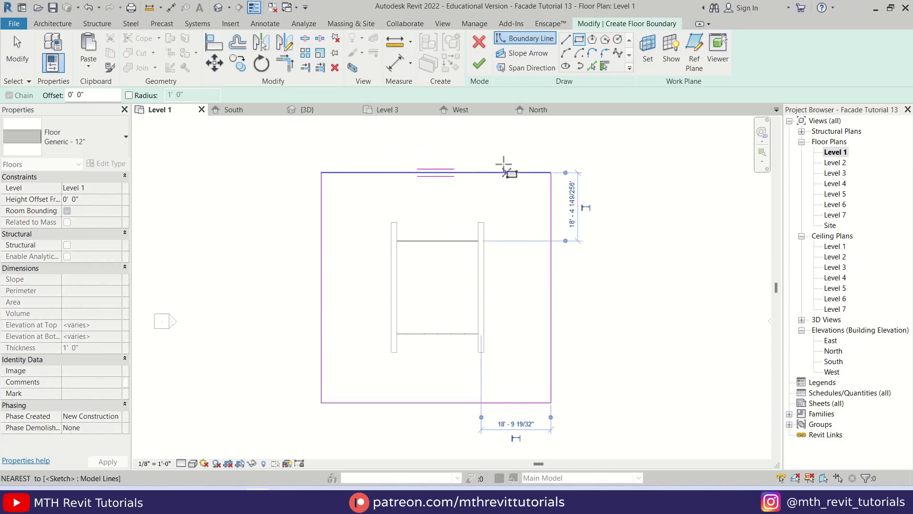
left_click(479, 64)
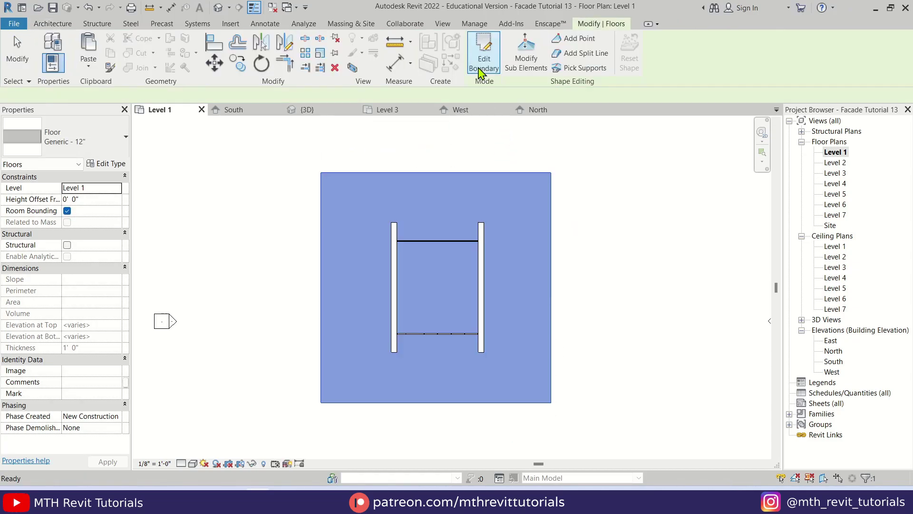
Step: In the 3D view, copy the ground floor slab and paste it aligned to Level 2
left_click(218, 7)
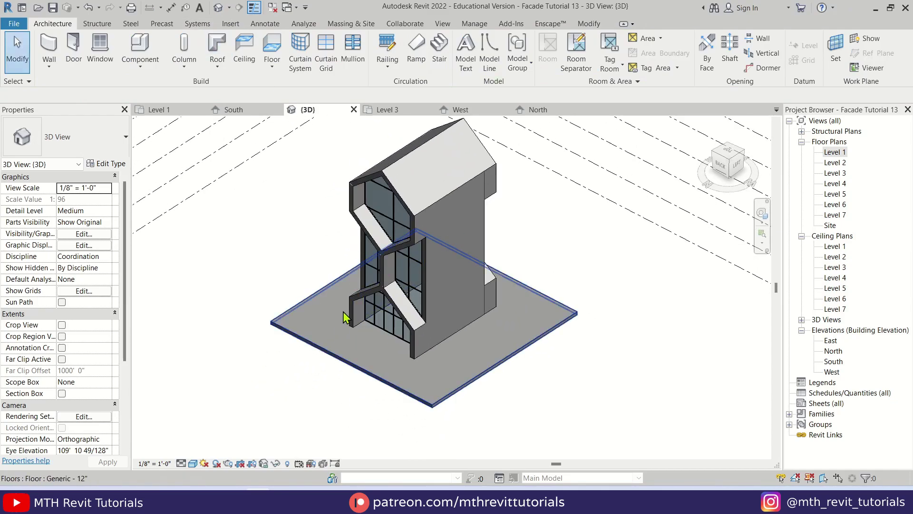
scroll(360, 378, "up", 2)
left_click(323, 347)
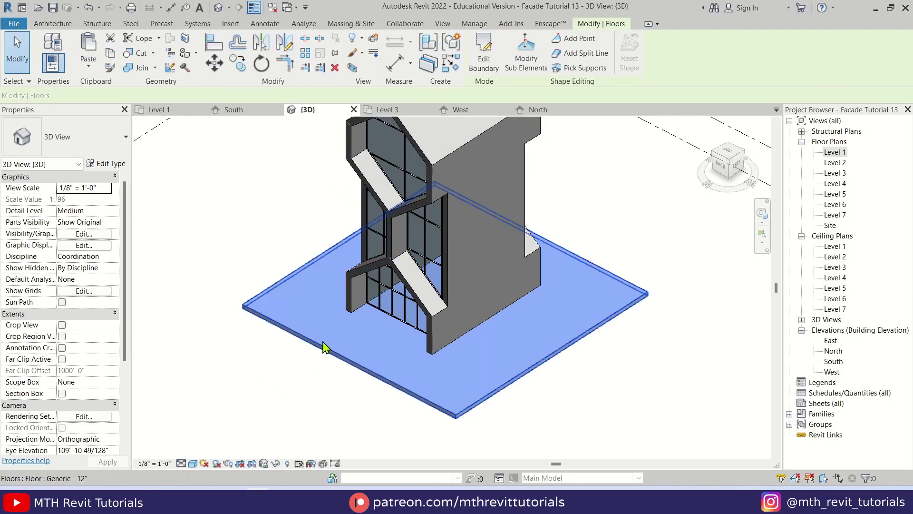
middle_click_drag(306, 297, 295, 341)
left_click(111, 52)
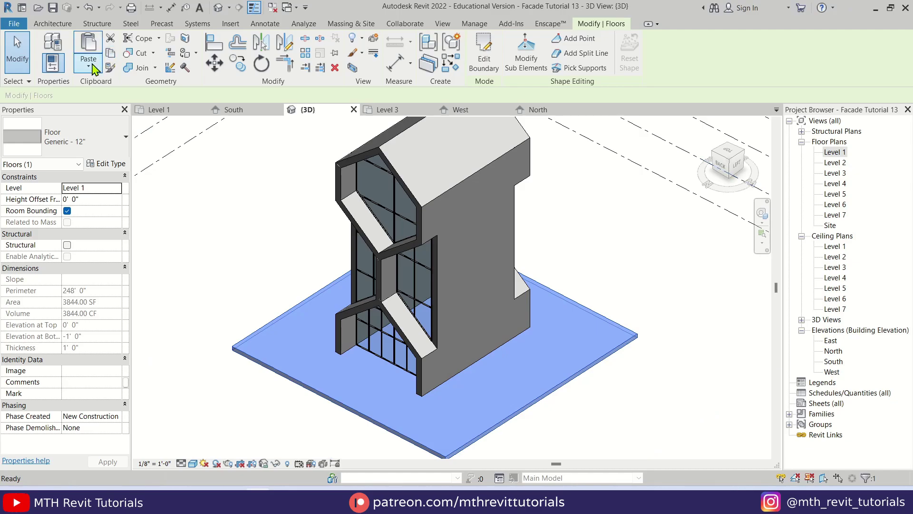
left_click(88, 64)
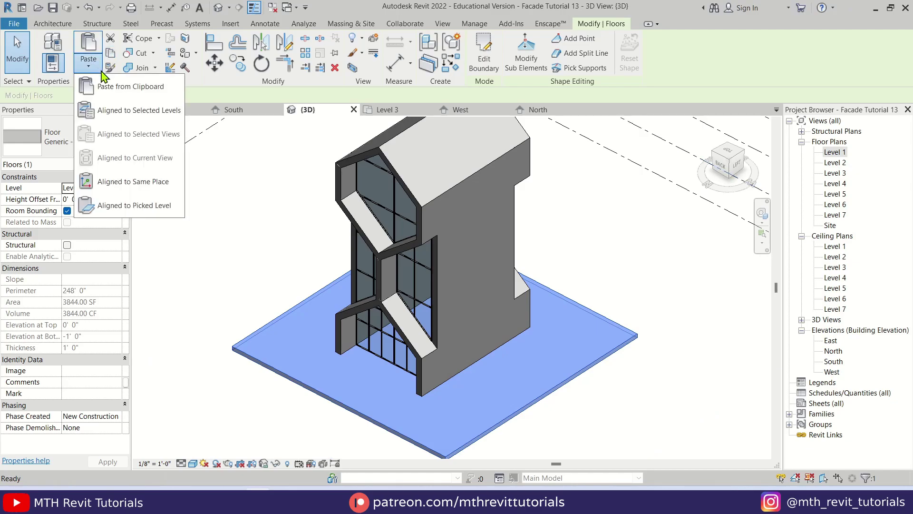
left_click(162, 119)
left_click(540, 203)
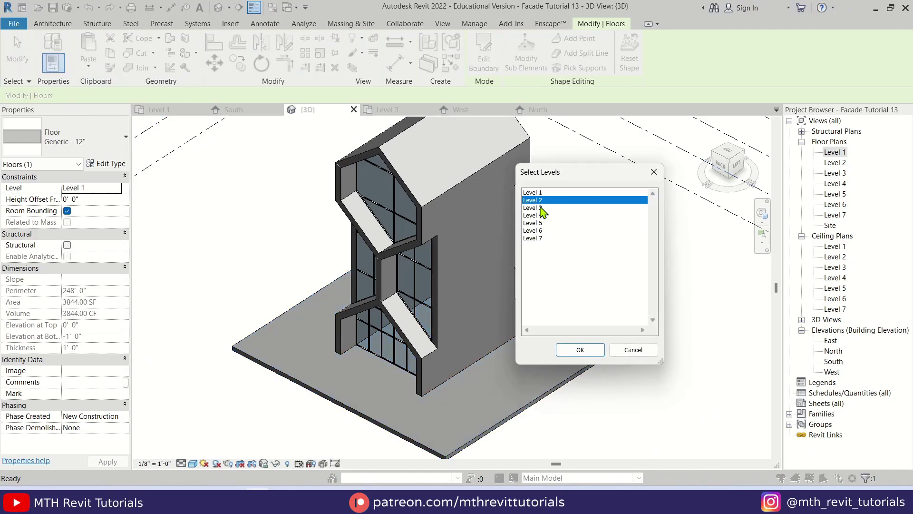
left_click(578, 350)
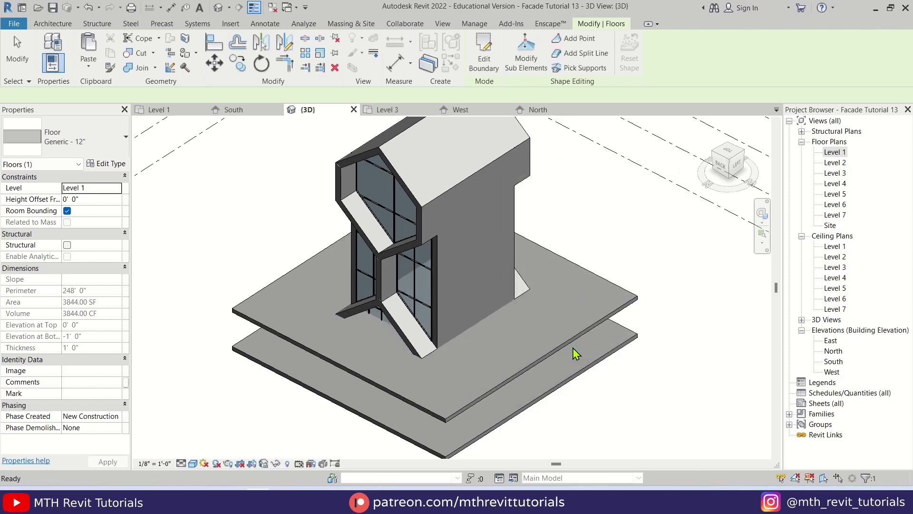
Step: Edit the Level 2 slab's boundary in the Level 2 floor plan, pulling its edges in to the building's footprint, about 625 SF
left_click(484, 71)
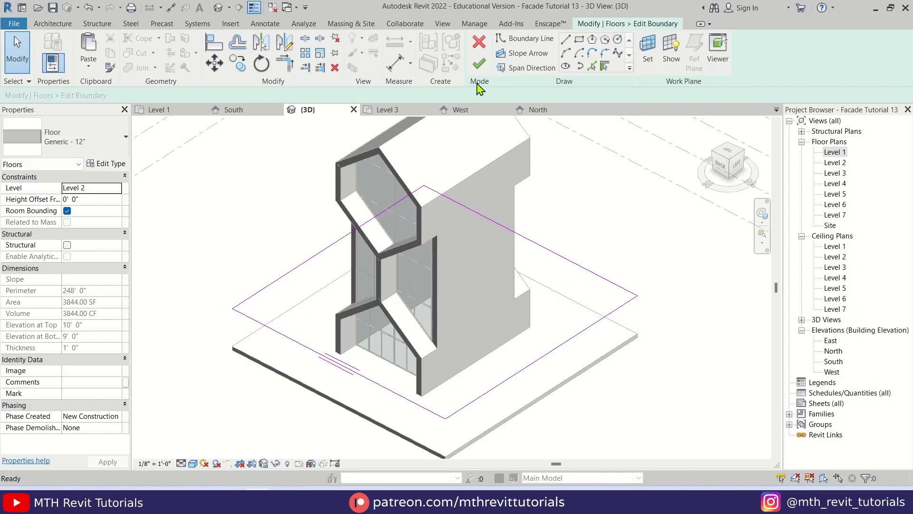
left_click(837, 163)
double_click(837, 164)
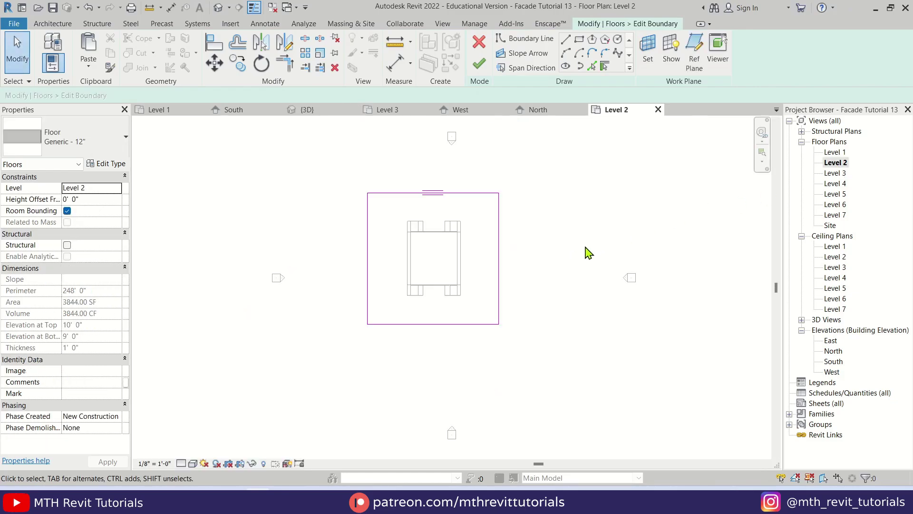
left_click(507, 243)
left_click_drag(506, 237, 443, 238)
left_click(403, 158)
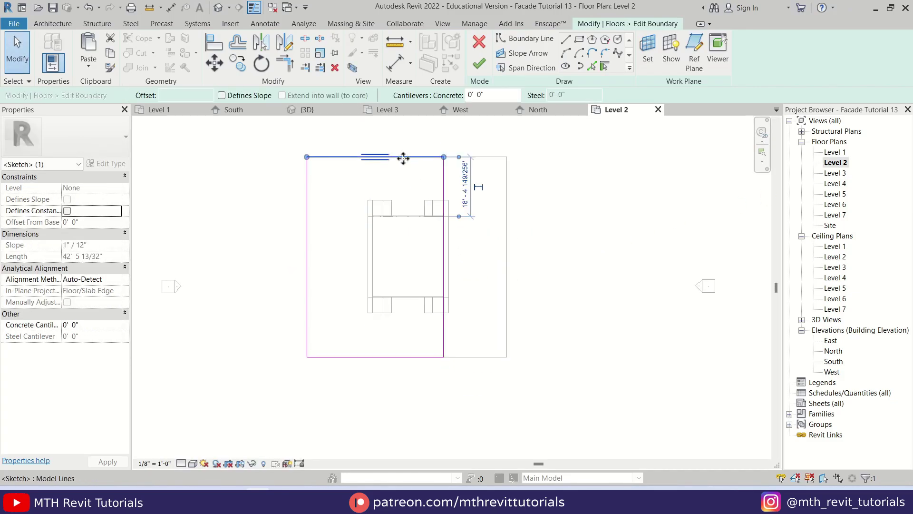
left_click_drag(403, 157, 400, 216)
left_click_drag(307, 242, 366, 255)
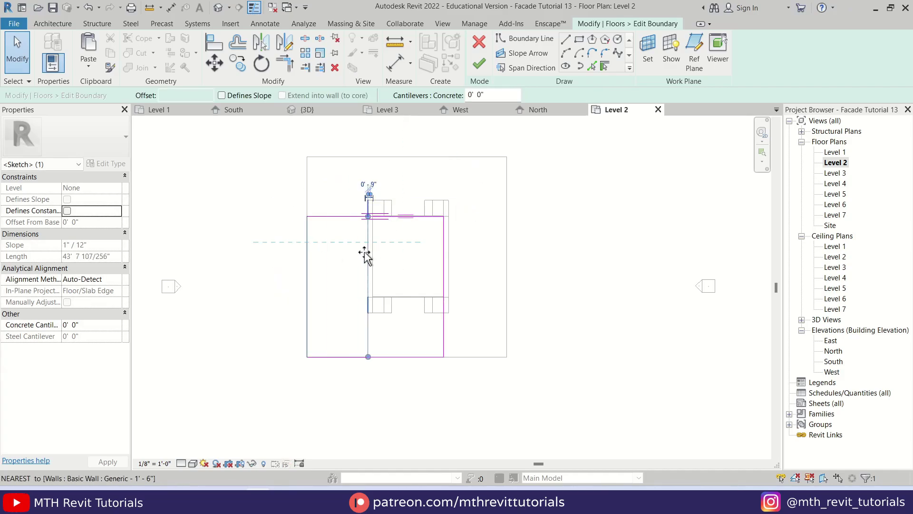
scroll(397, 328, "up", 2)
left_click_drag(423, 379, 485, 259)
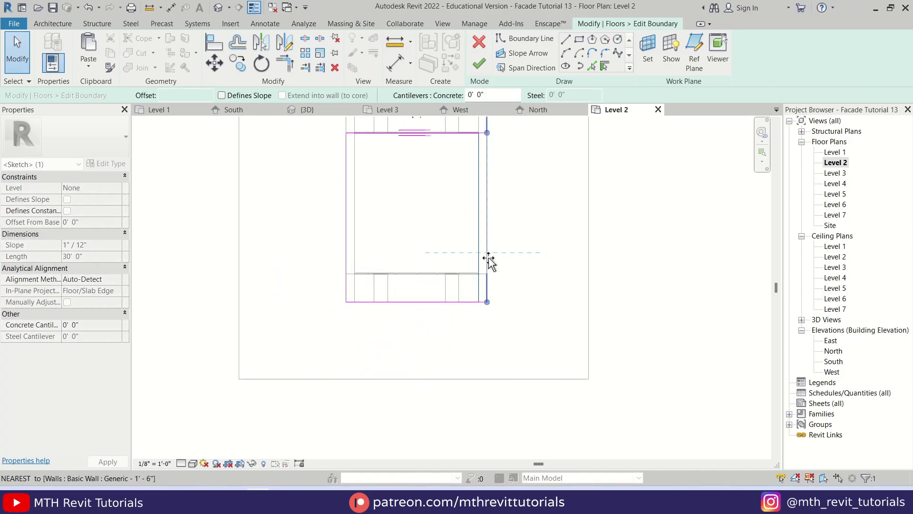
left_click(435, 275)
left_click(479, 64)
Step: In the 3D view, copy the Level 2 slab and paste it aligned to Levels 3, 4, 5 and 6
left_click(217, 9)
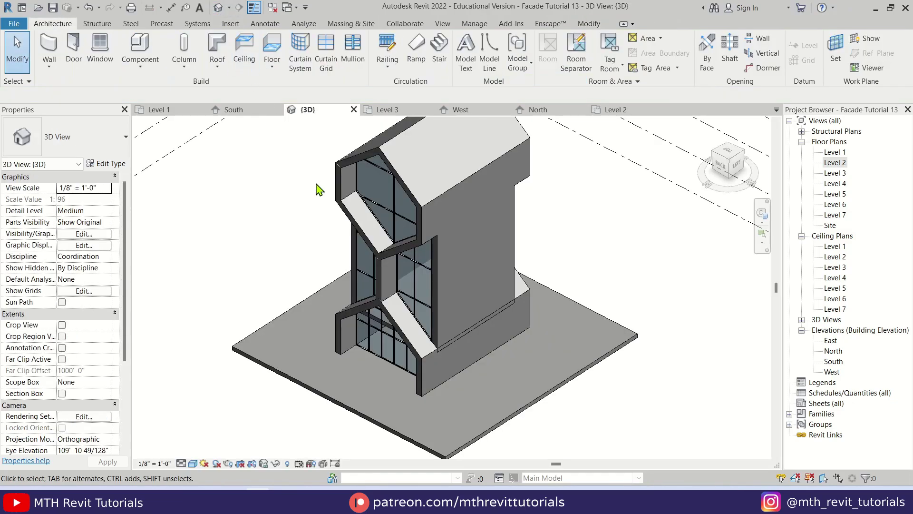
scroll(449, 366, "up", 4)
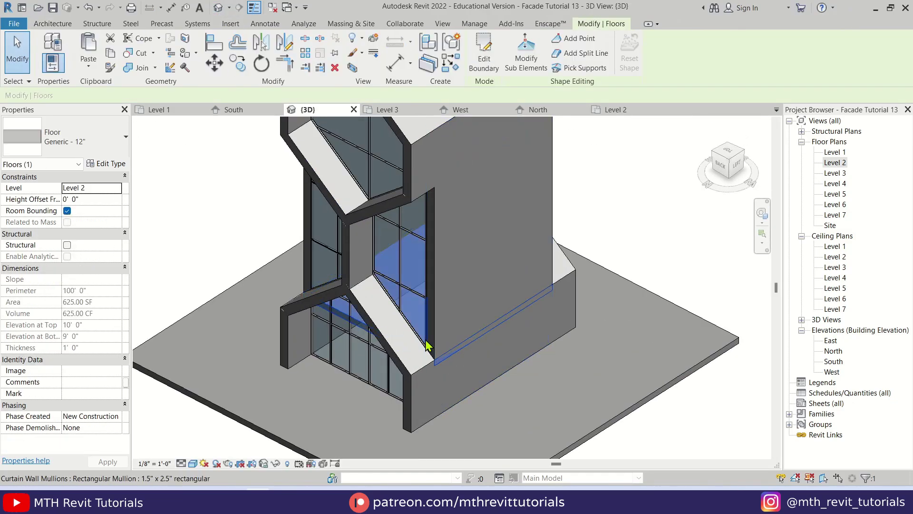
middle_click_drag(428, 347, 376, 369, "shift")
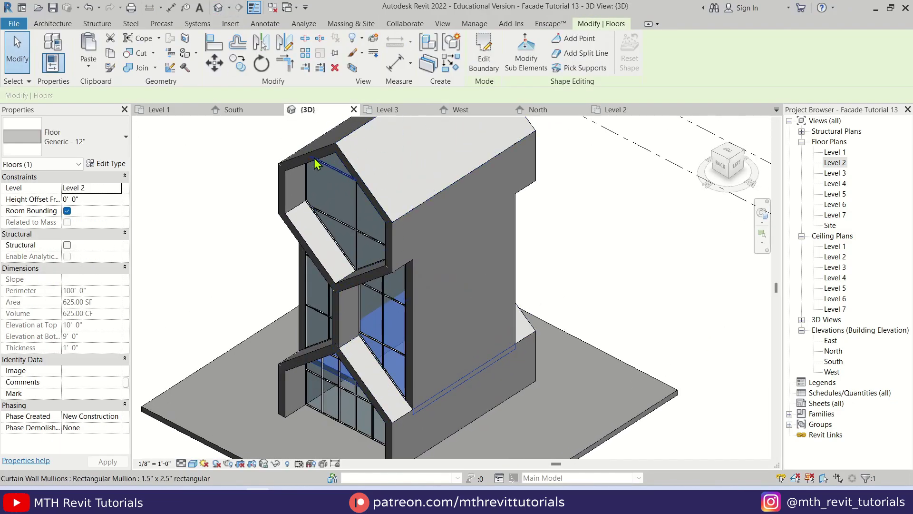
left_click(88, 69)
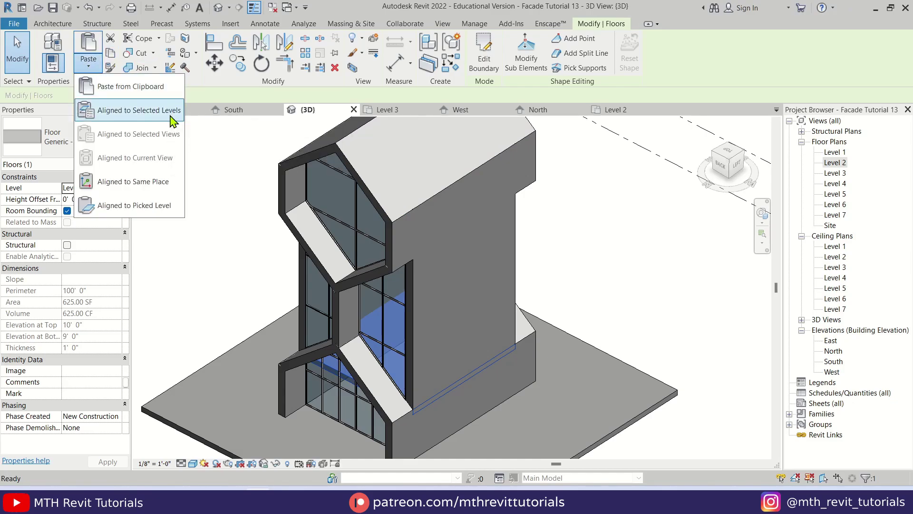
left_click(137, 110)
left_click(543, 209)
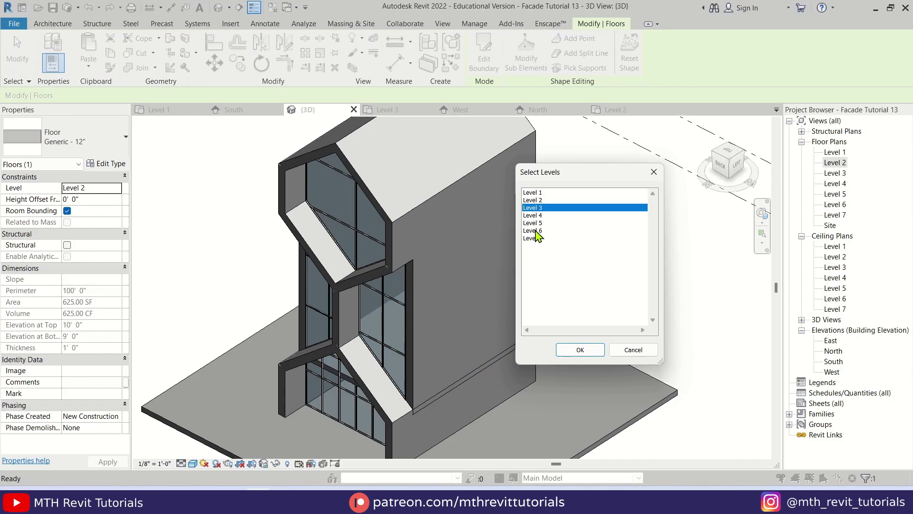
left_click(541, 231, "shift")
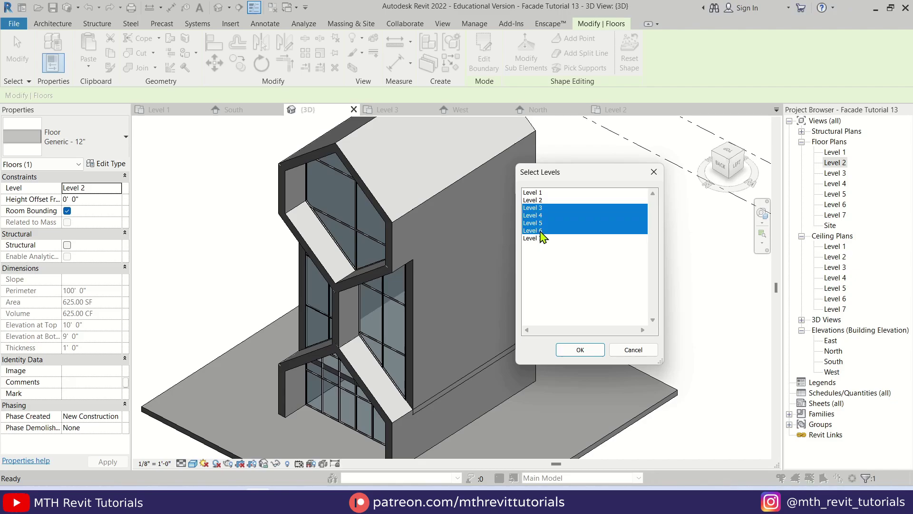
left_click(579, 351)
key("Escape")
middle_click_drag(401, 316, 236, 396, "shift")
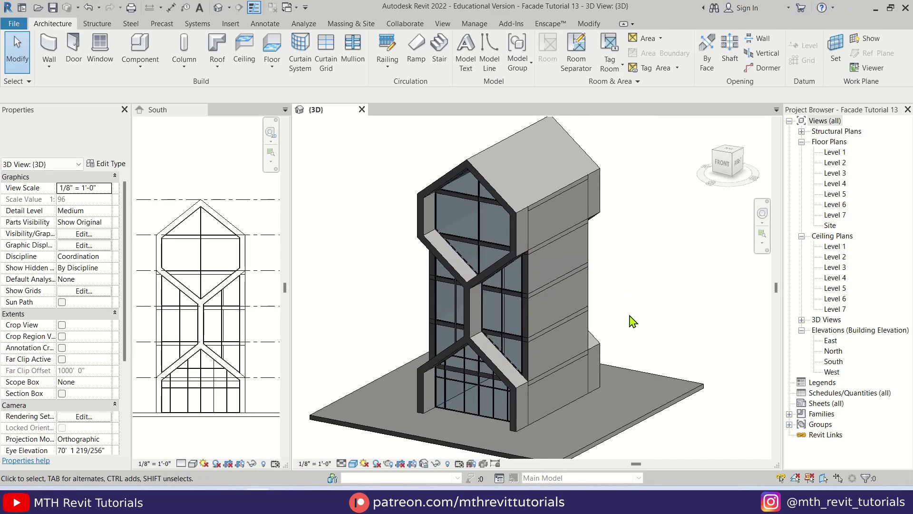
middle_click_drag(631, 322, 587, 306, "shift")
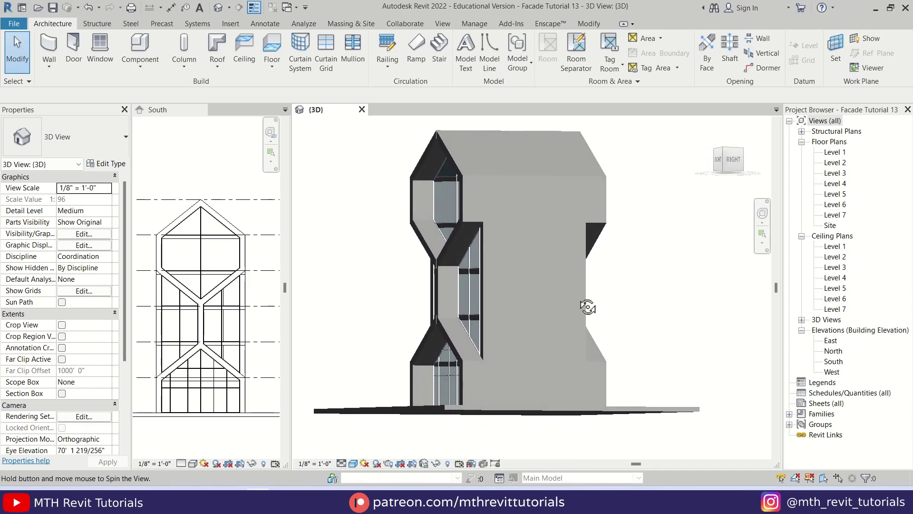